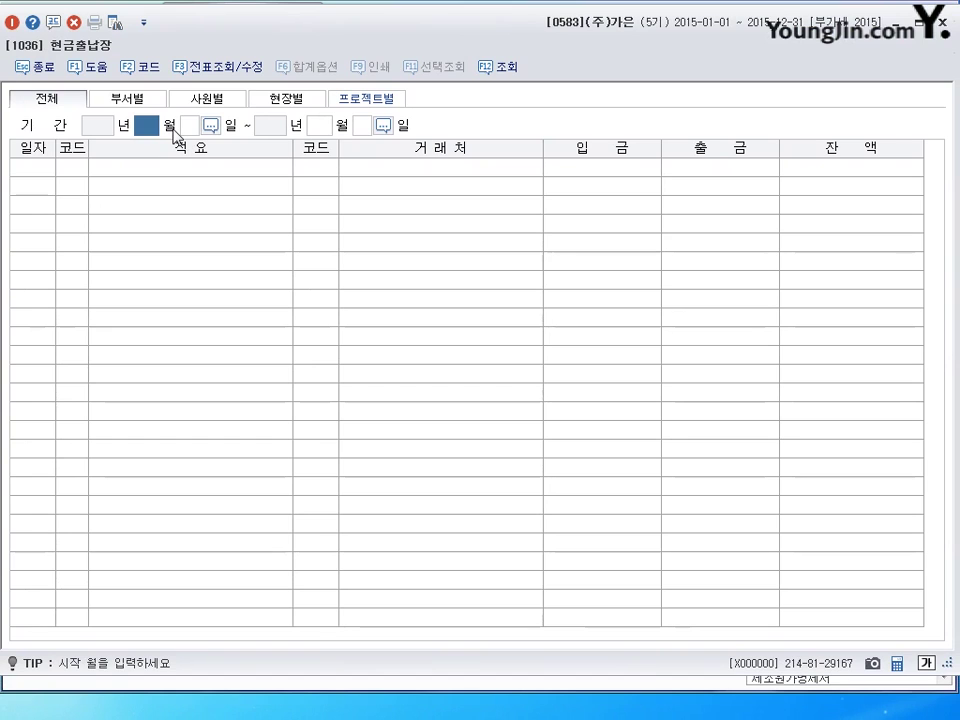
Query the cash book (현금출납장) for the period 1 January to 10 January 2015
text(1)
key(Return)
text(1)
key(Return)
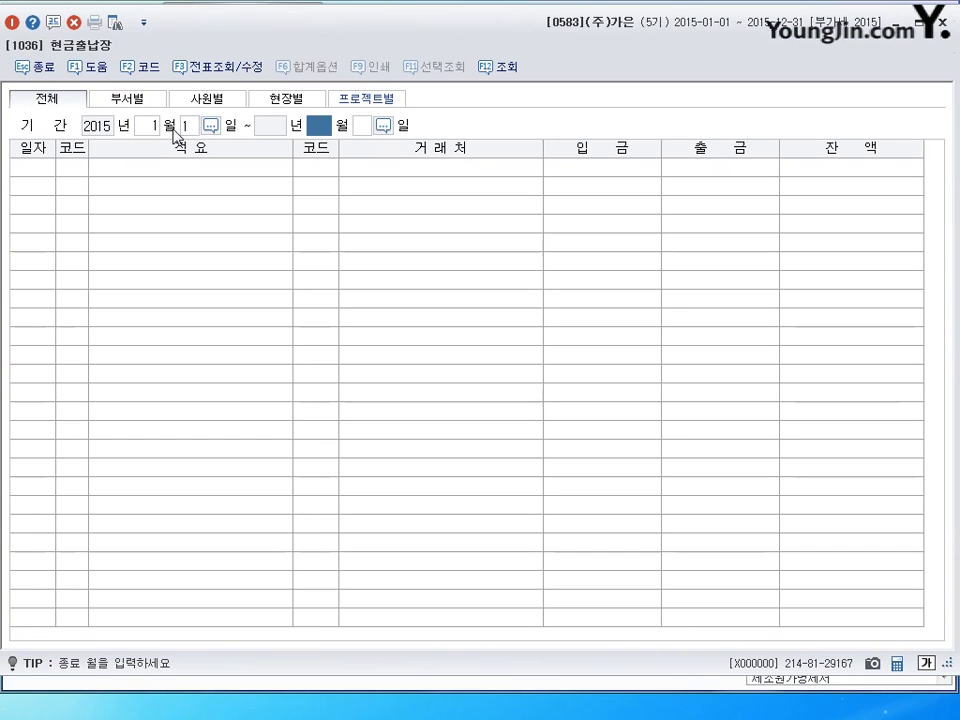
text(1)
key(Return)
text(10)
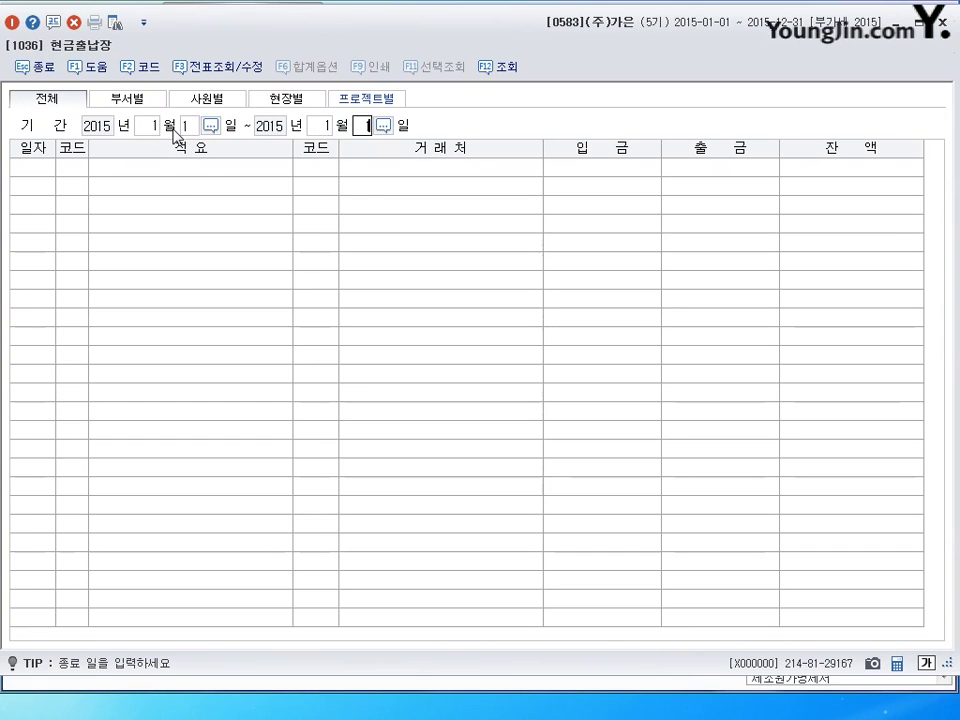
key(Return)
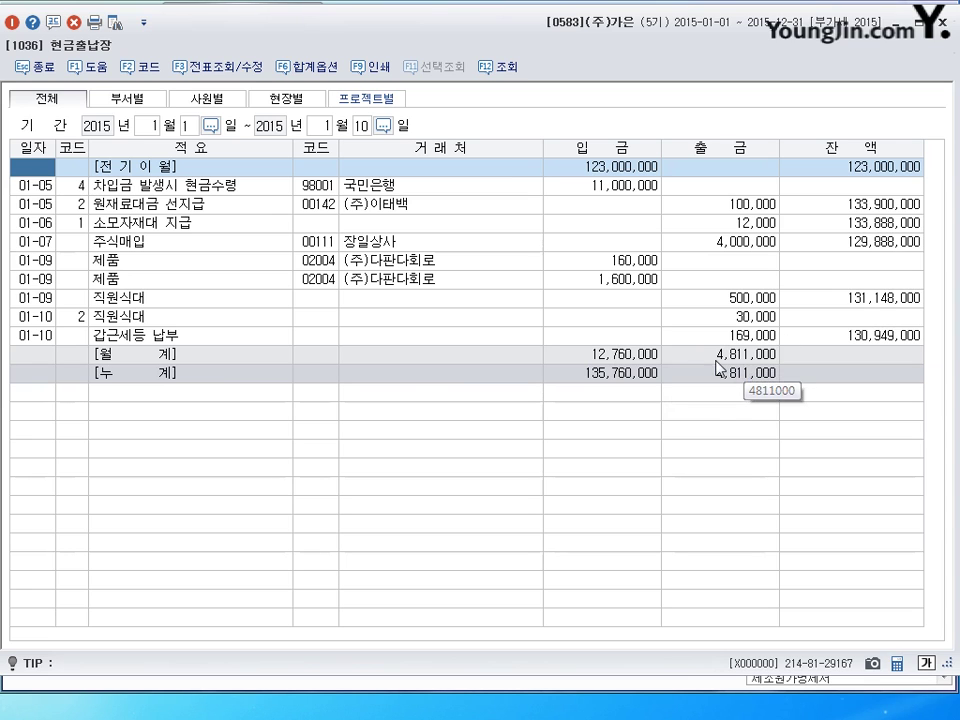
Narrow the cash book query to 10 January only, check the day's closing cash balance, and close the book
key(shift+Tab)
key(Return)
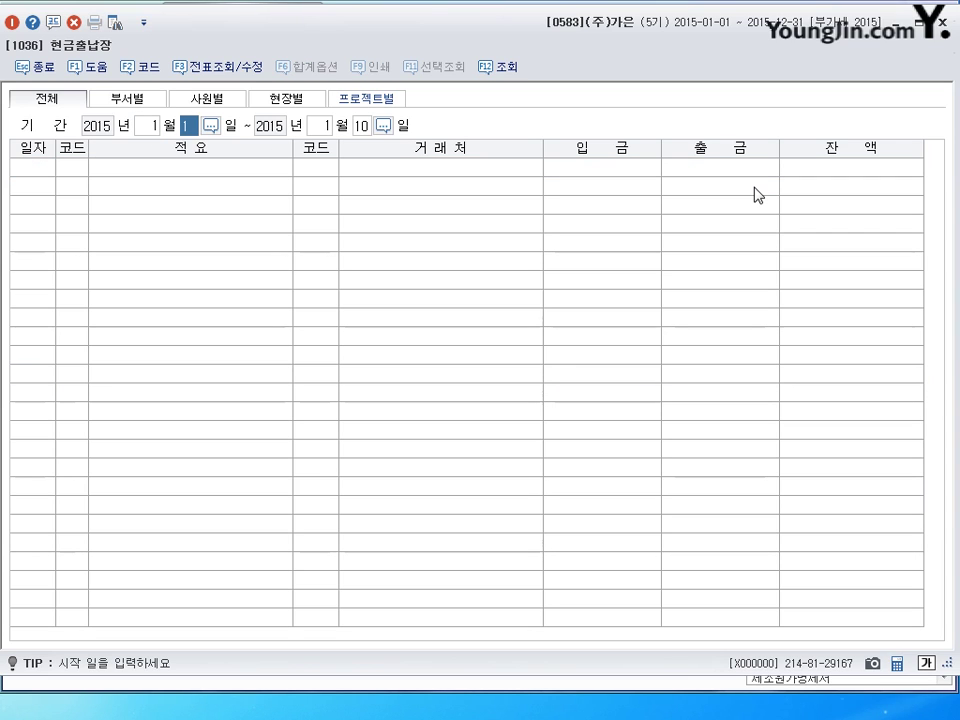
text(10)
key(Return)
key(Return)
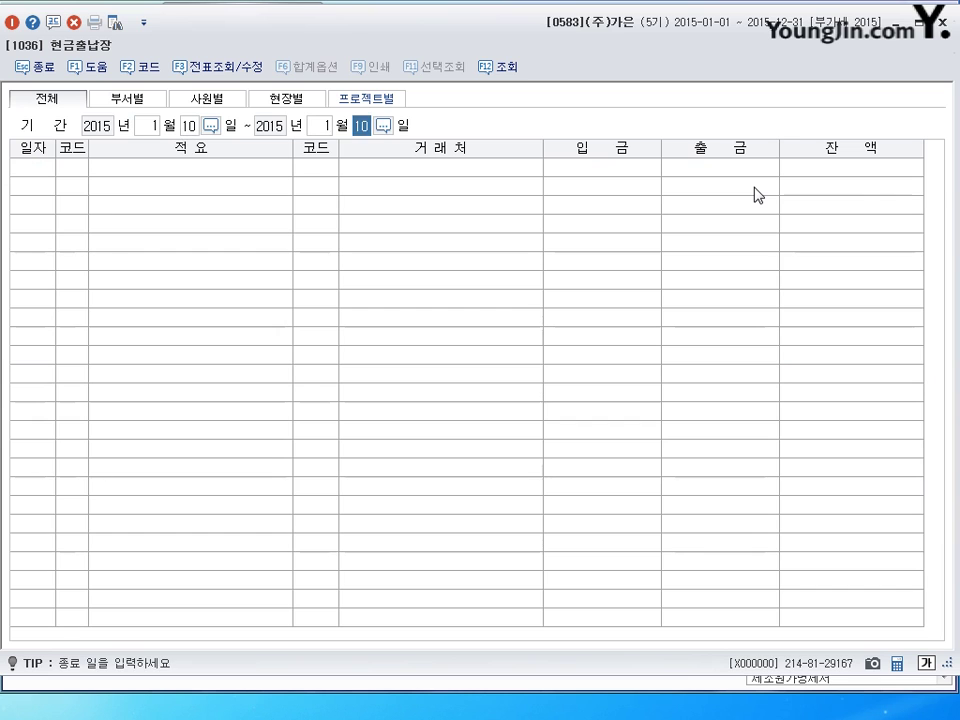
key(Return)
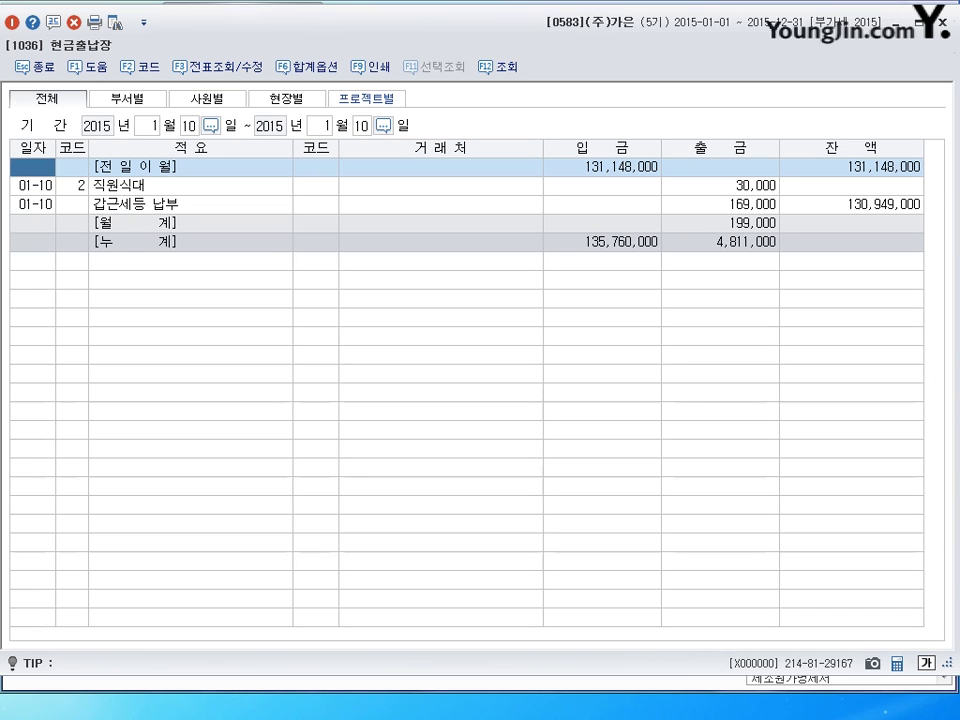
click(905, 206)
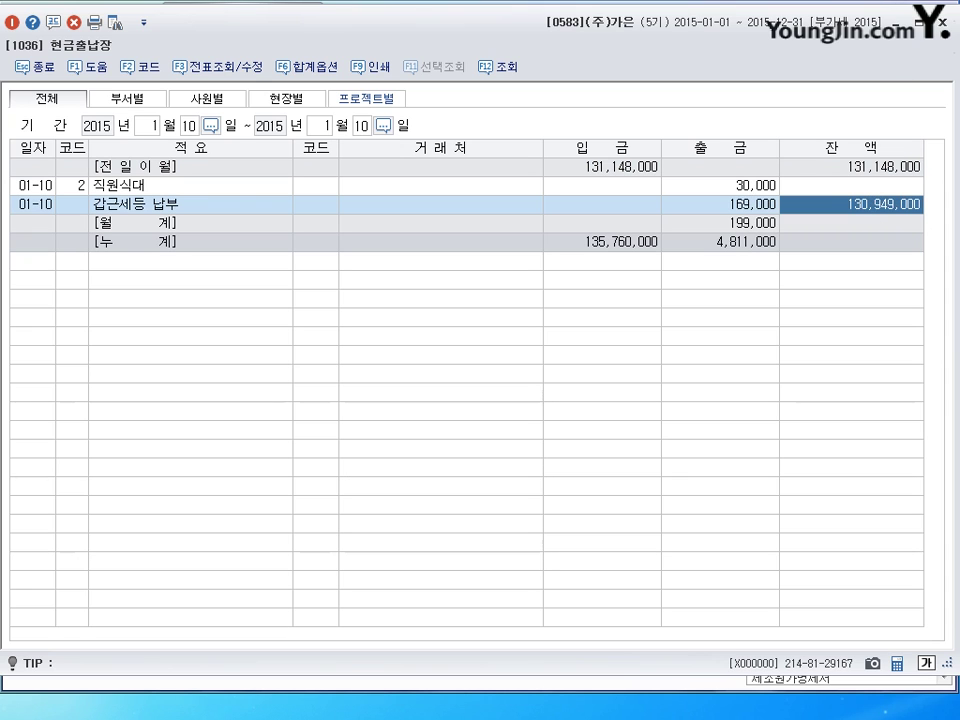
click(942, 21)
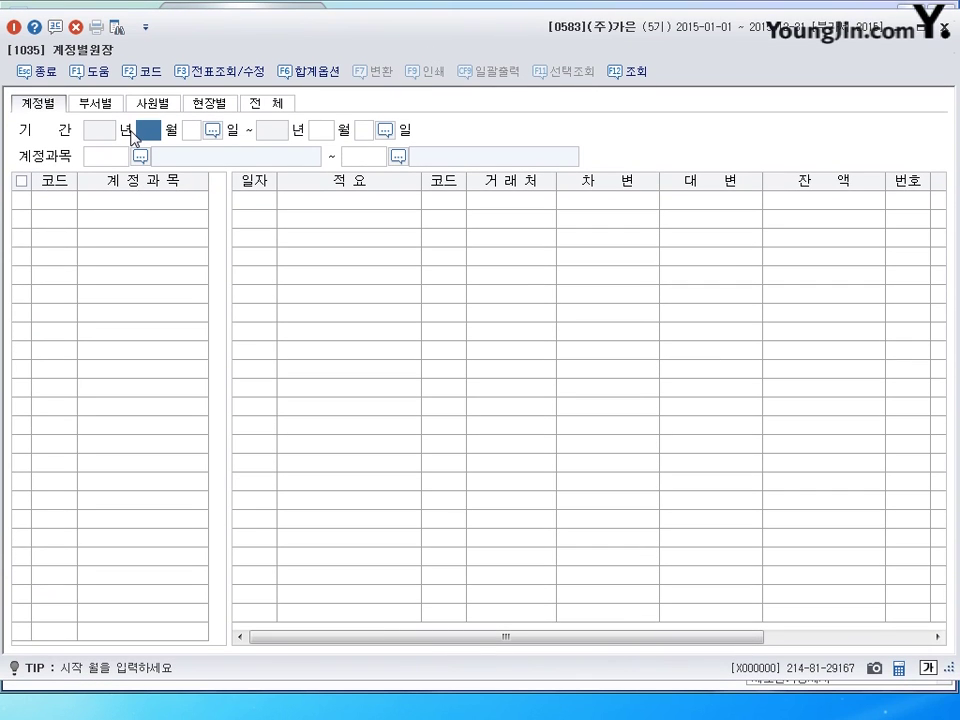
Set the account ledger (계정별원장) period to 1 January through 15 January 2015
text(1)
key(Return)
key(Return)
text(1)
key(Return)
text(15)
key(Return)
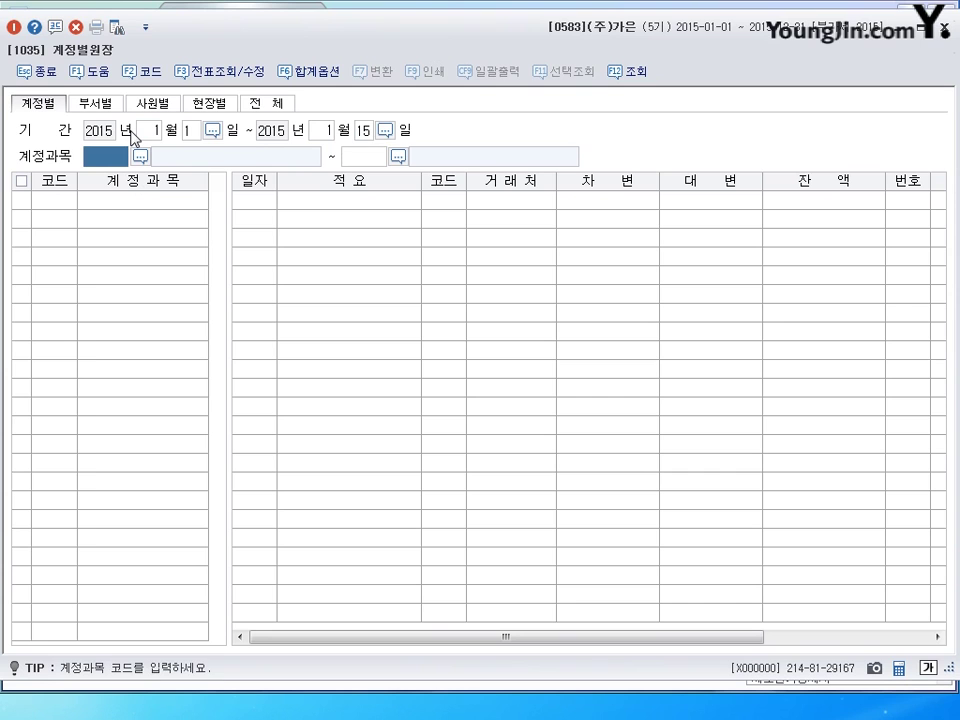
Query the account ledger for 외상매출금 using 108 as both start and end account, and close the ledger after review
text(108)
key(Return)
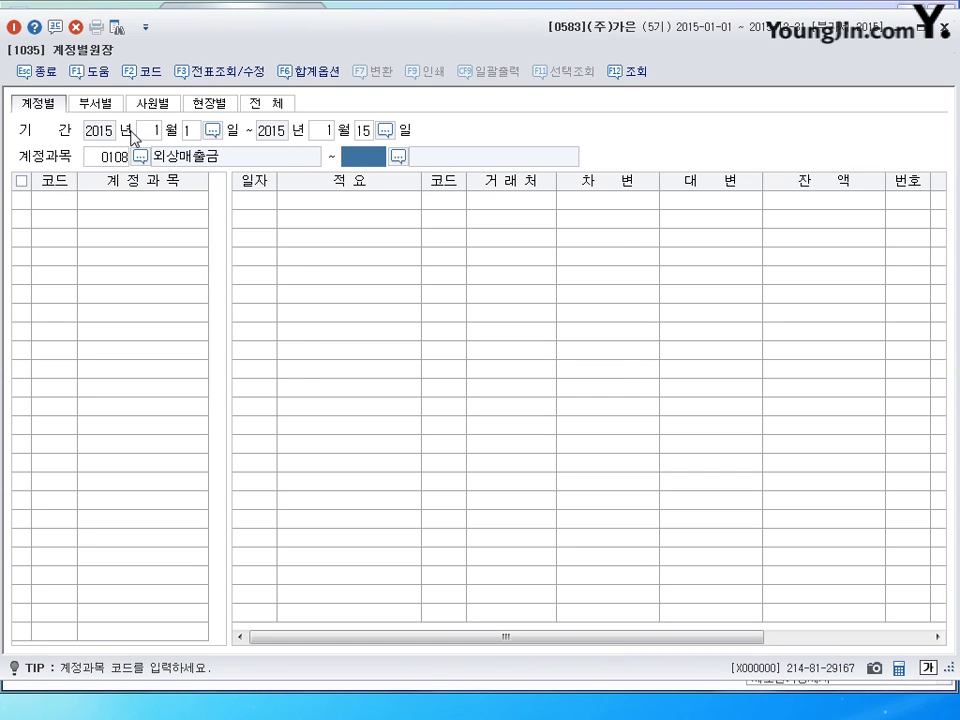
text(108)
key(Return)
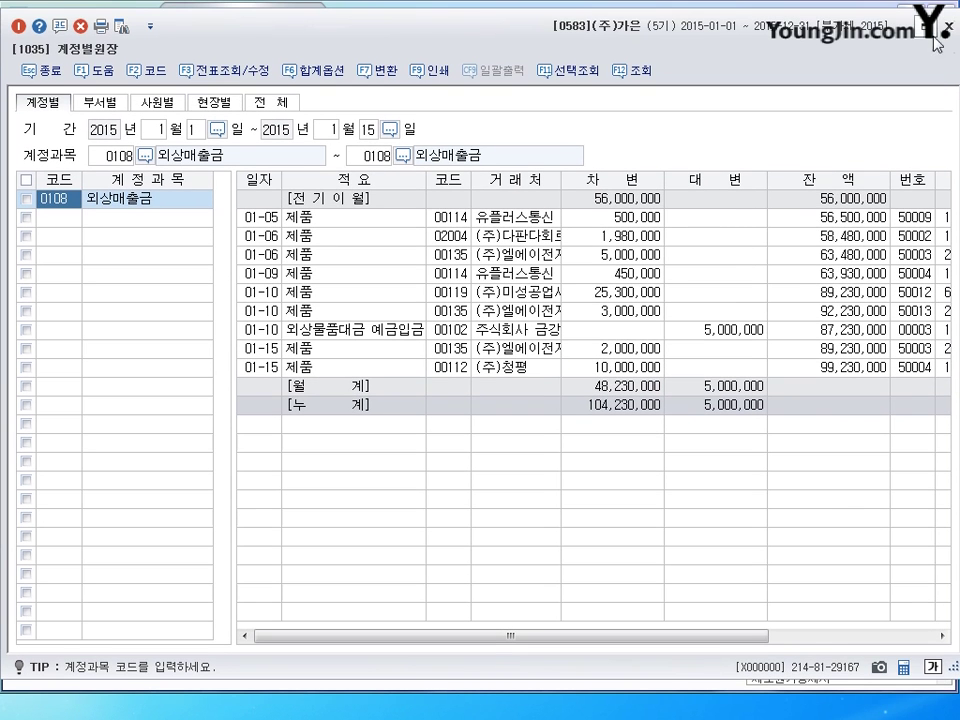
click(944, 14)
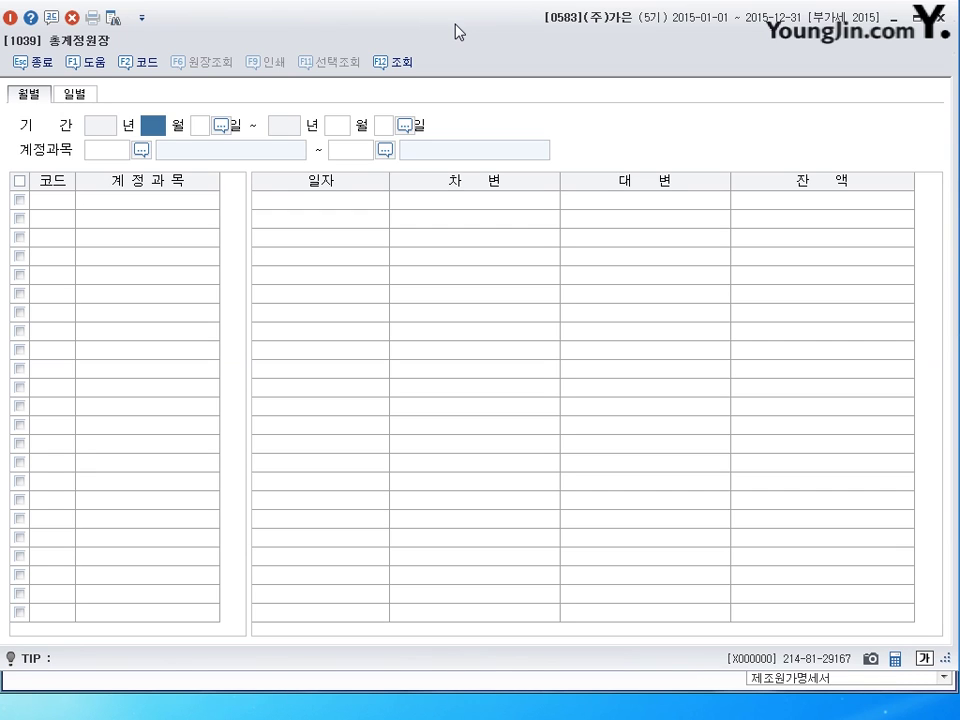
Query the monthly general ledger (총계정원장) from 1 January to 30 June 2015 for account 0811 복리후생비
text(01)
key(Return)
text(06)
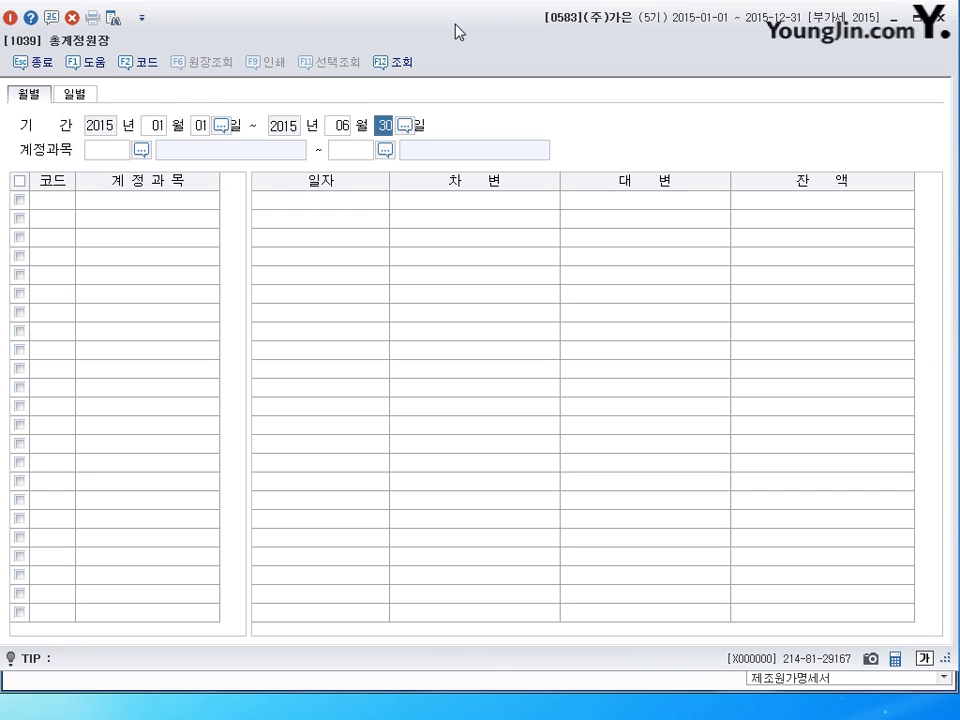
key(Return)
text(0811)
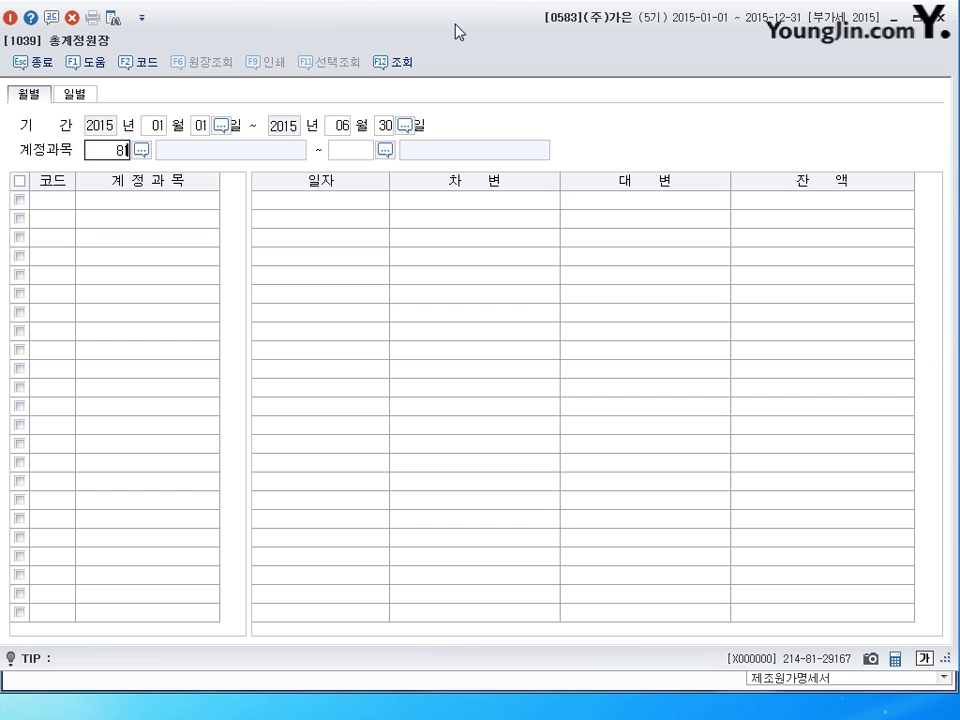
key(Return)
text(0811)
key(Return)
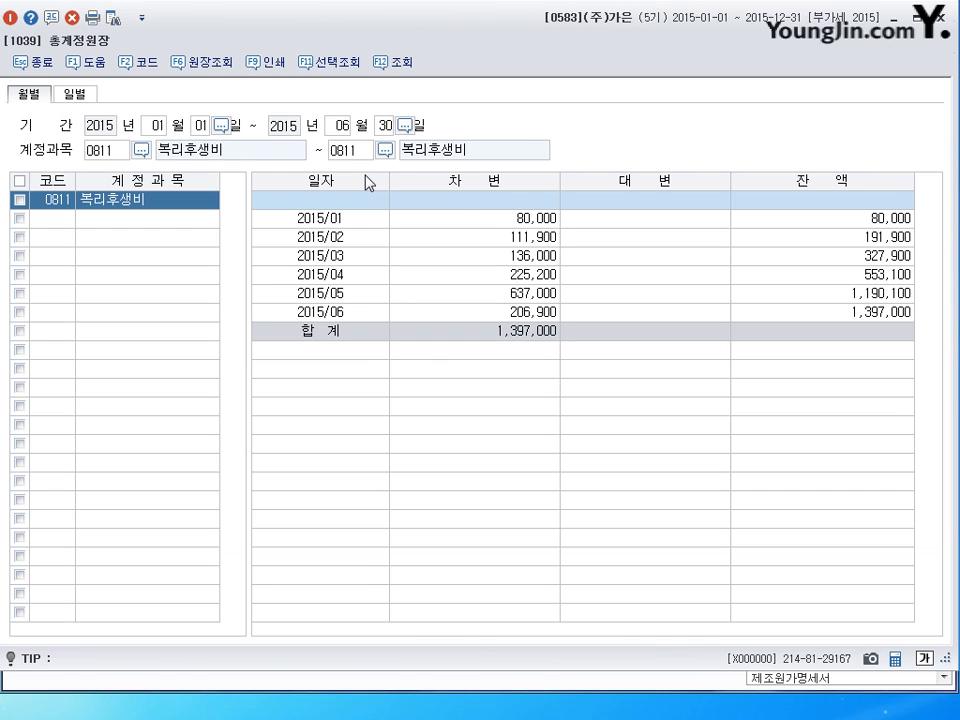
Compare the monthly 복리후생비 debit amounts from February through June, and close the general ledger
click(518, 240)
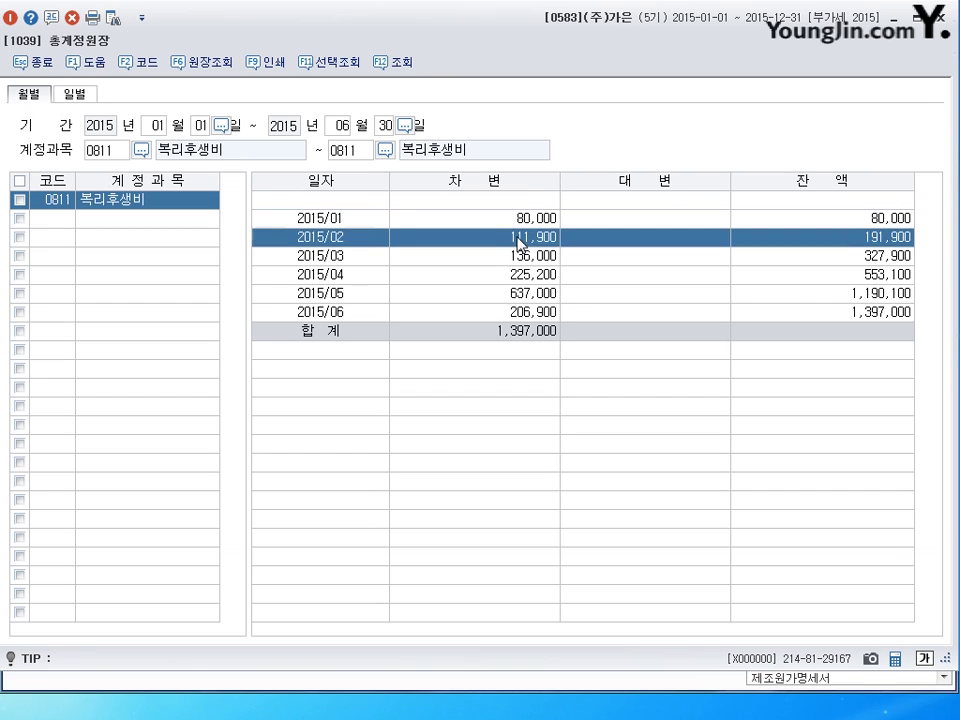
click(520, 256)
click(522, 274)
click(522, 293)
click(520, 312)
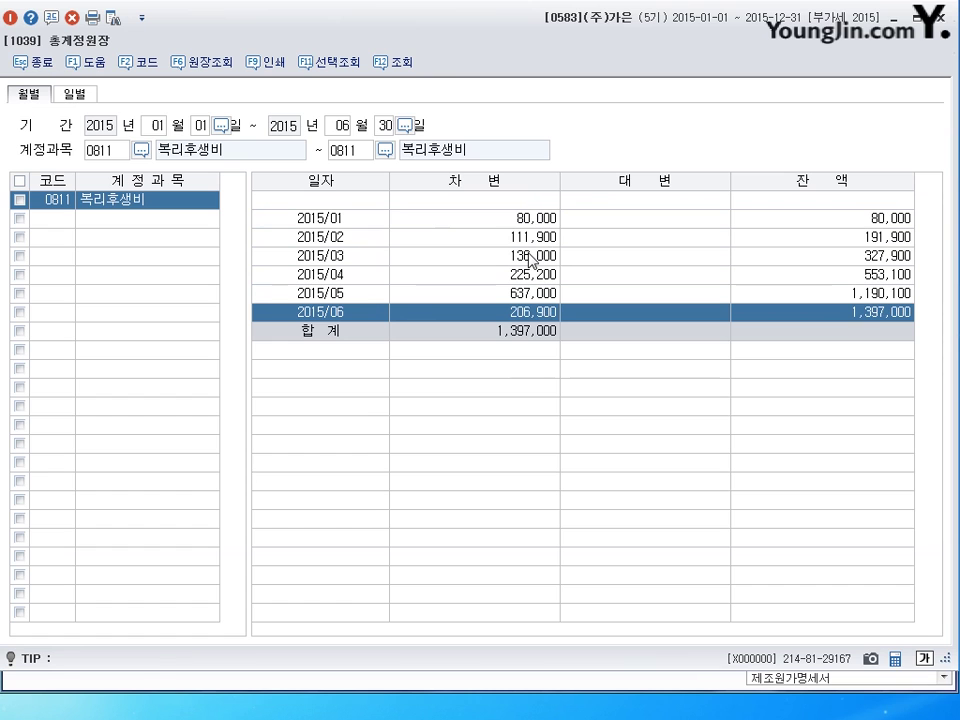
click(940, 17)
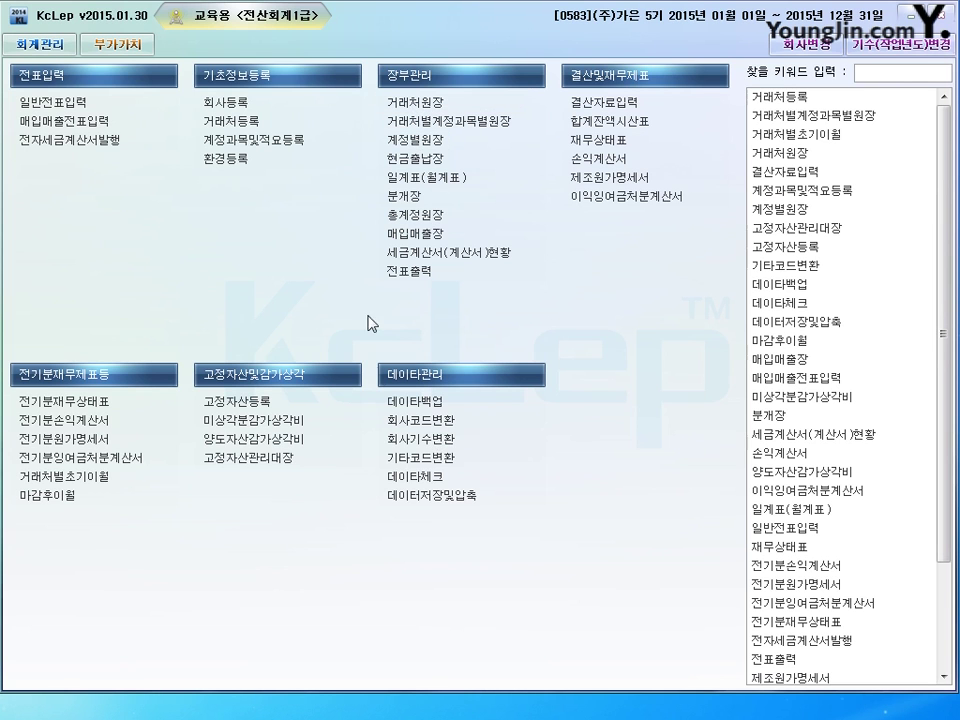
Open 거래처원장, look at its 내용 view, and return to the 잔액 view
click(415, 101)
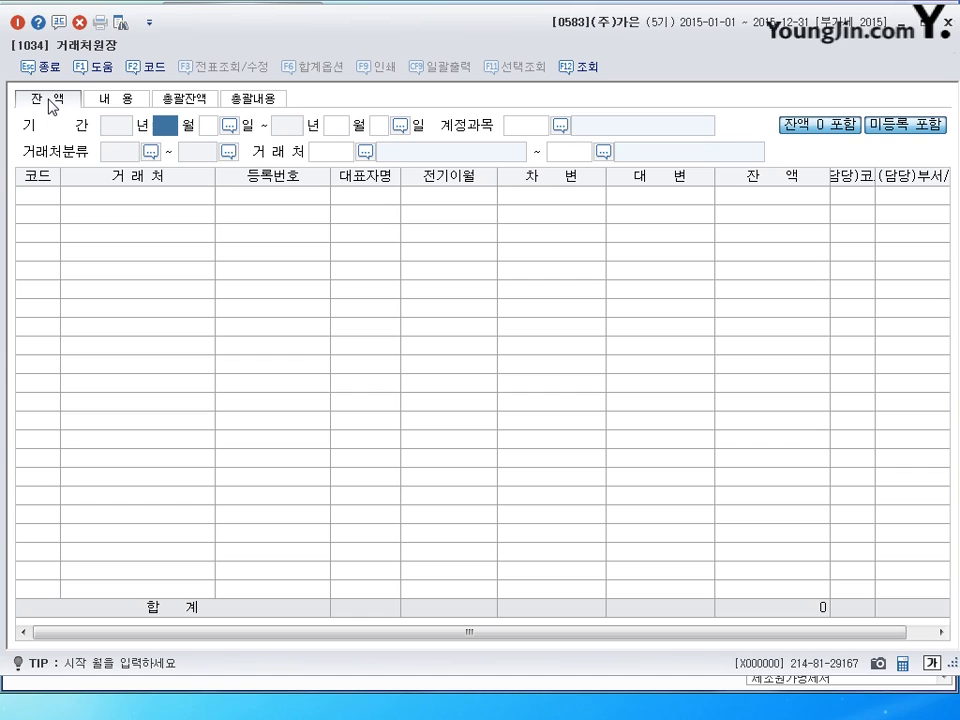
click(107, 100)
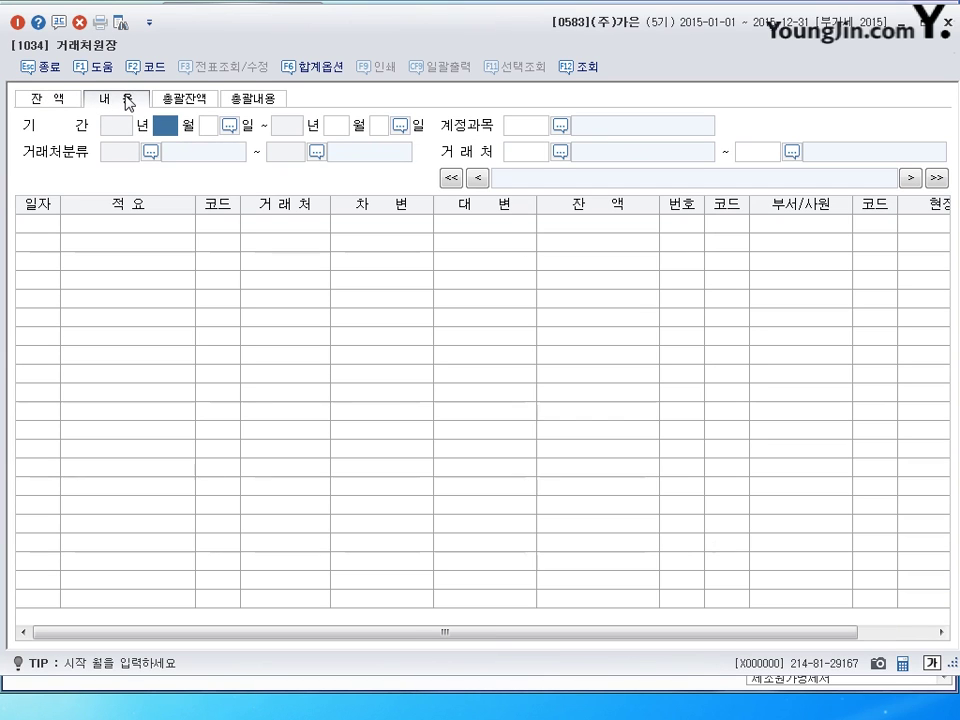
click(58, 103)
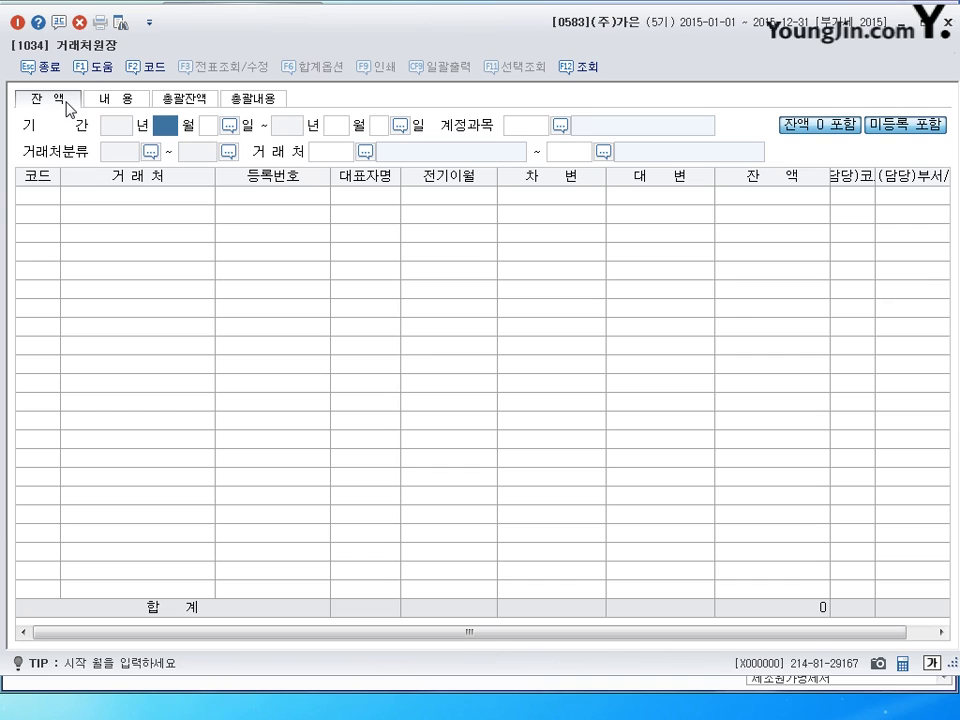
Set the 거래처원장 balance period to 1 January through 30 June 2015
text(1)
key(Return)
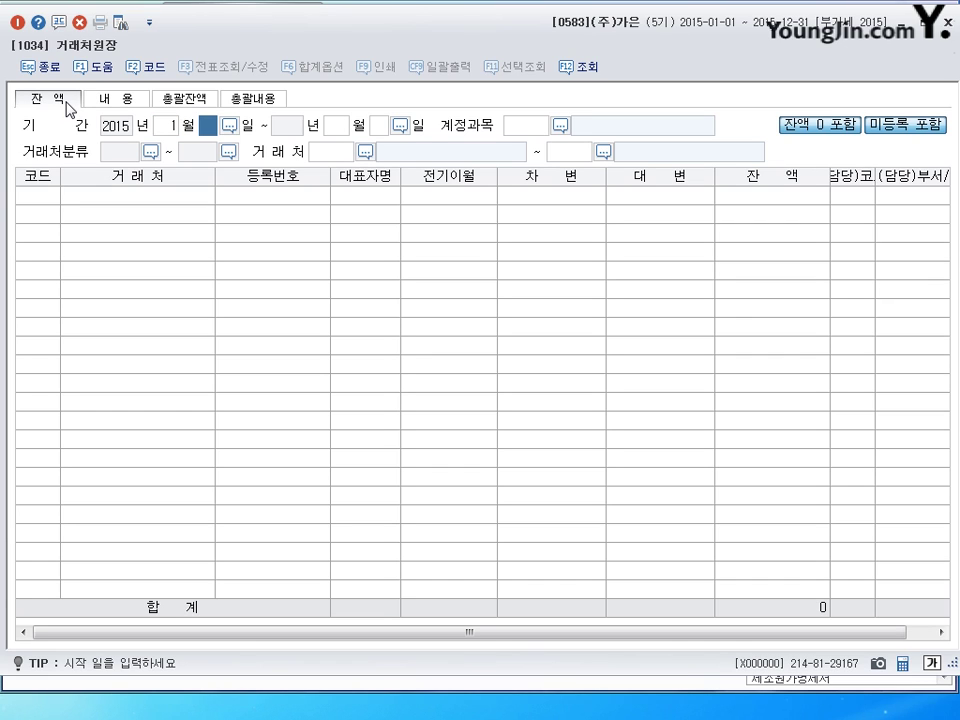
text(1)
key(Return)
text(6)
key(Return)
text(30)
key(Return)
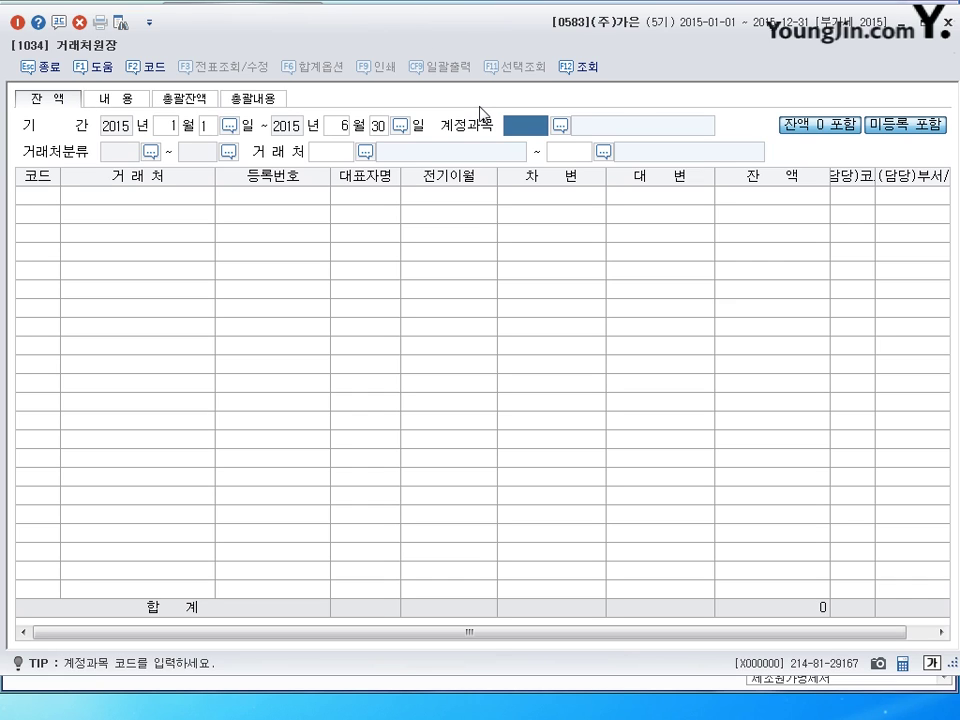
Query 외상매출금 (108) balances for the full range of 거래처, review the list to its end, and close the ledger
text(108)
key(Return)
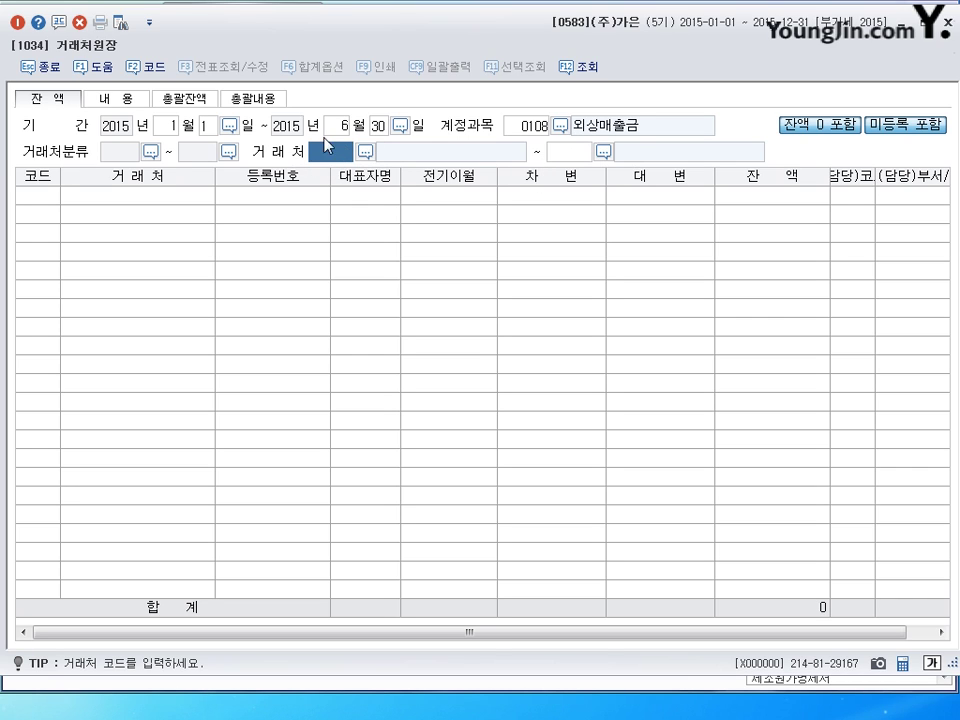
key(Return)
key(Return)
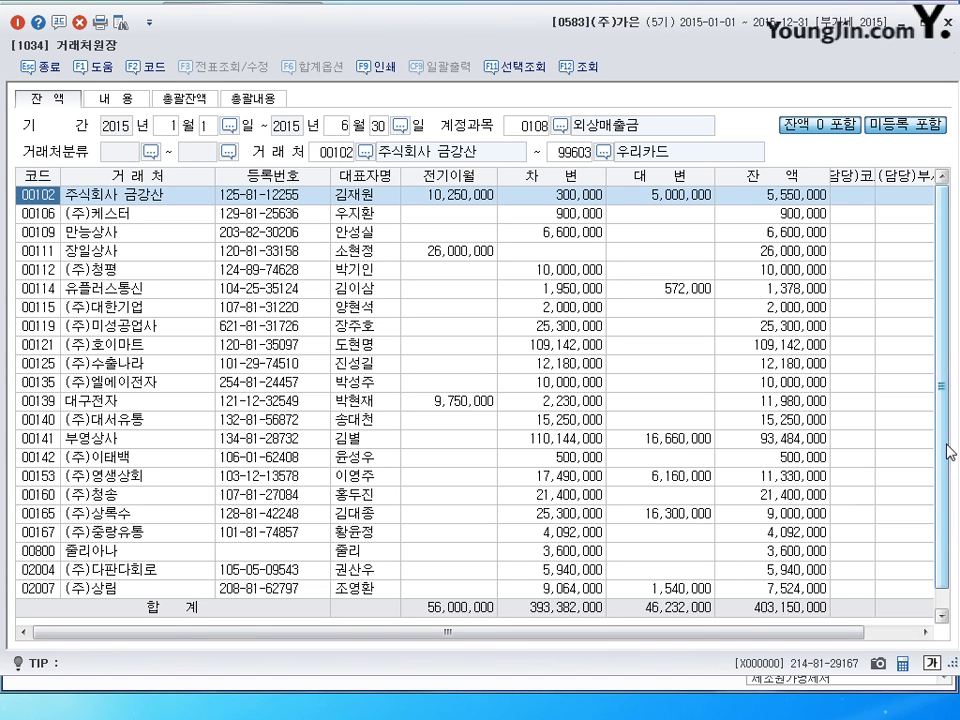
scroll(955, 485, down, 1)
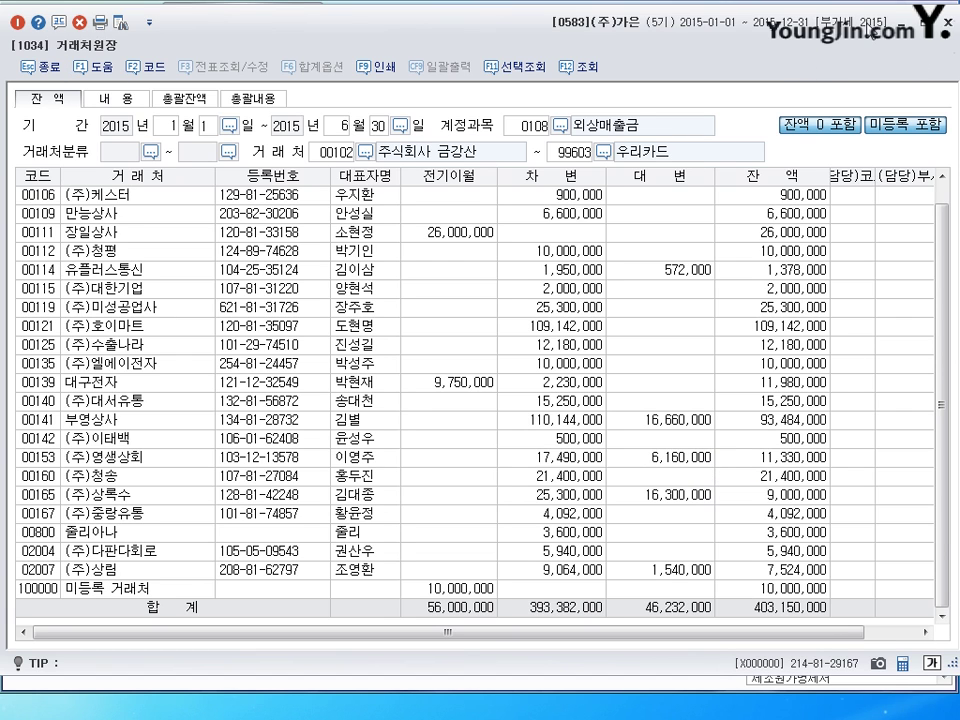
click(946, 20)
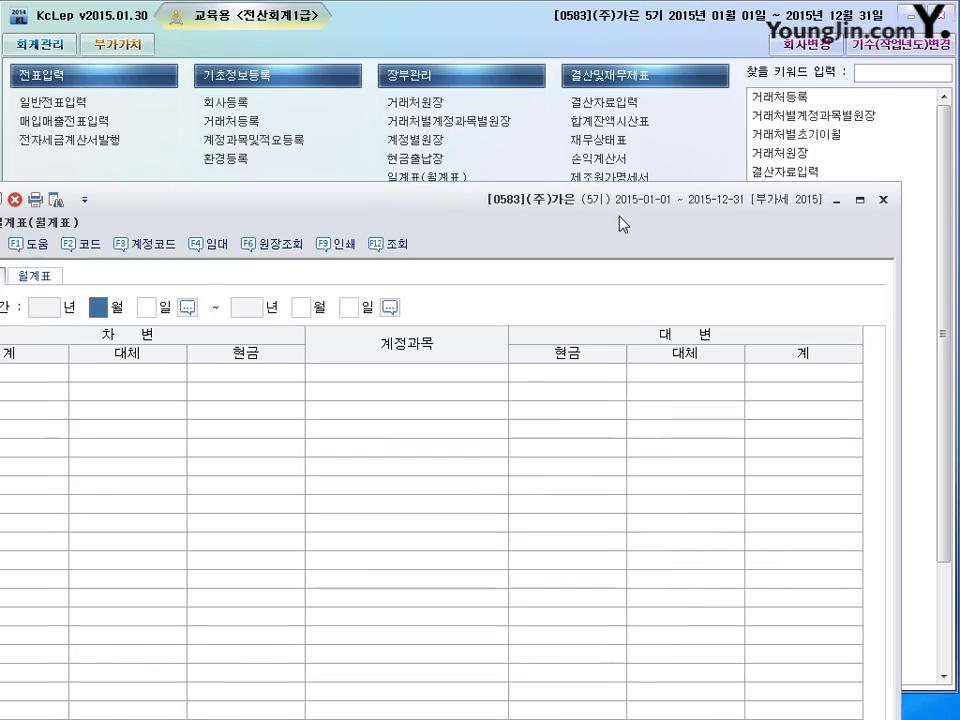
Bring the 일계표(월계표) window fully into view and query its 월계표 from January to June 2015
drag(619, 222, 676, 48)
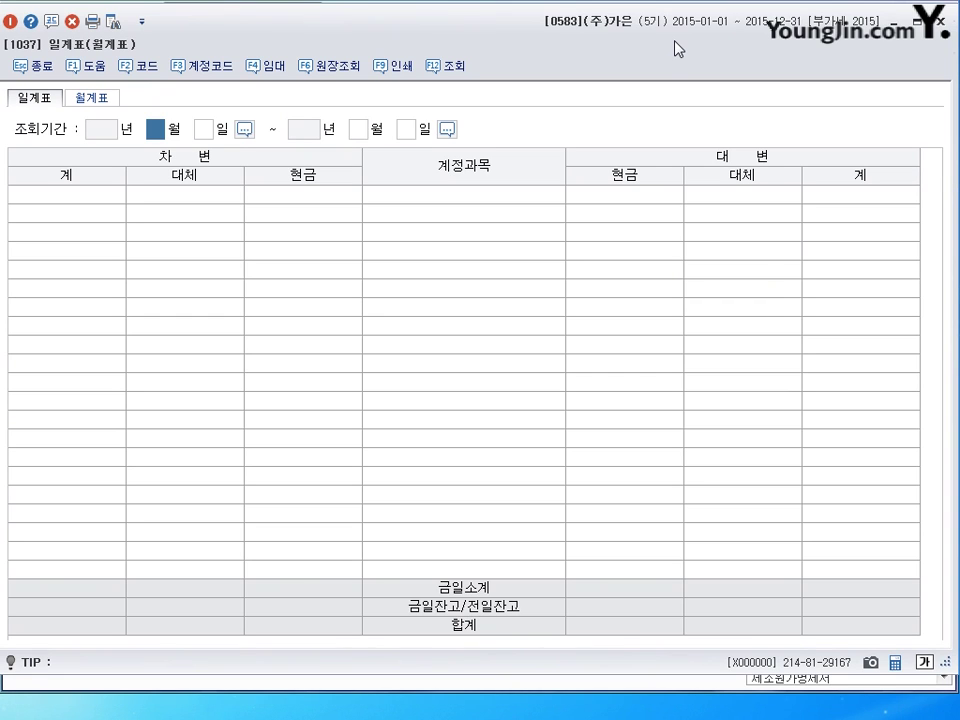
click(68, 101)
click(36, 100)
click(100, 101)
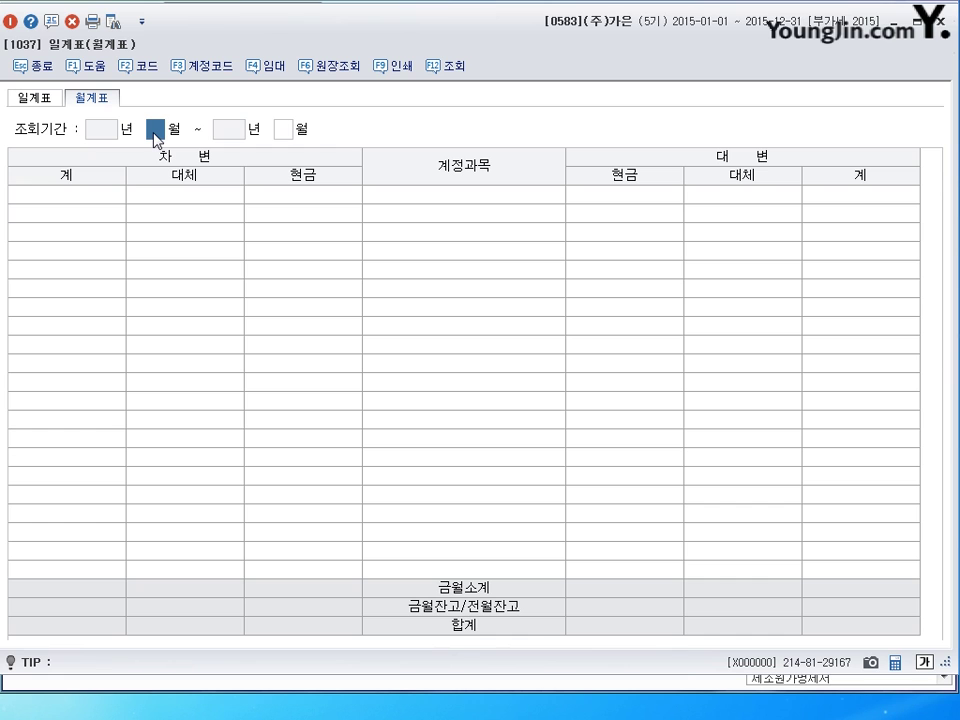
text(1)
key(Return)
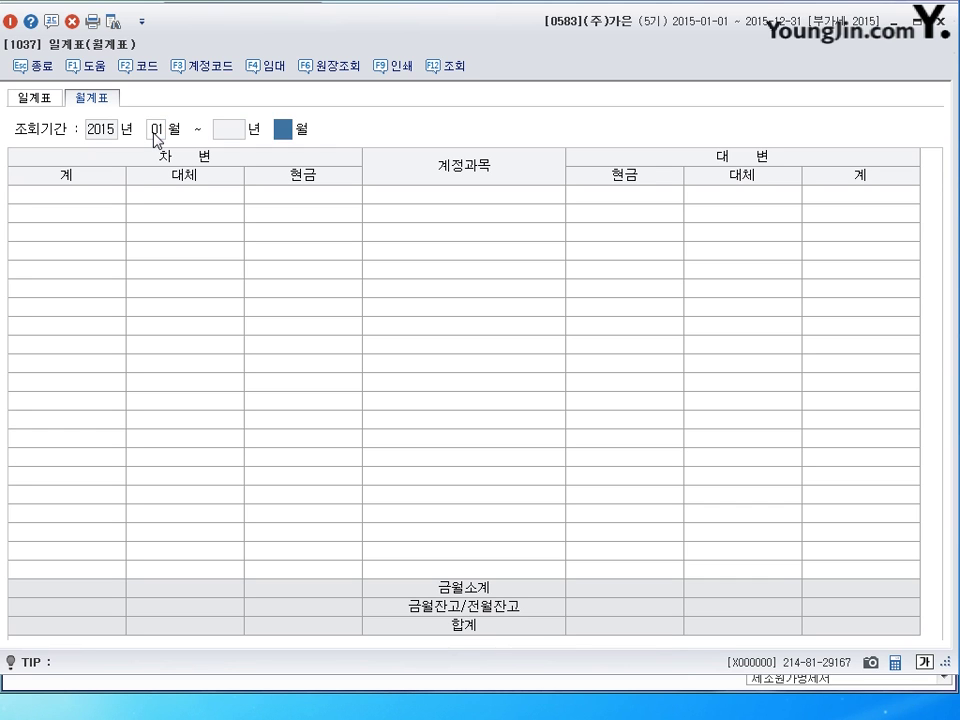
text(6)
key(Return)
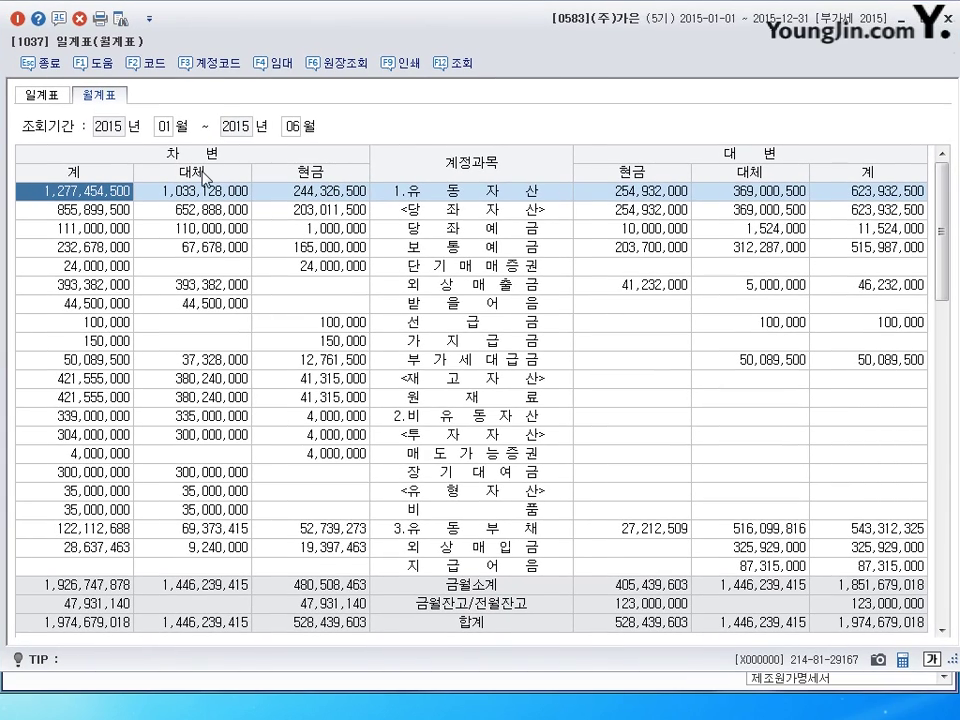
Find the 판매비및일반관리비 section in the monthly table and examine its debit total
scroll(490, 480, down, 6)
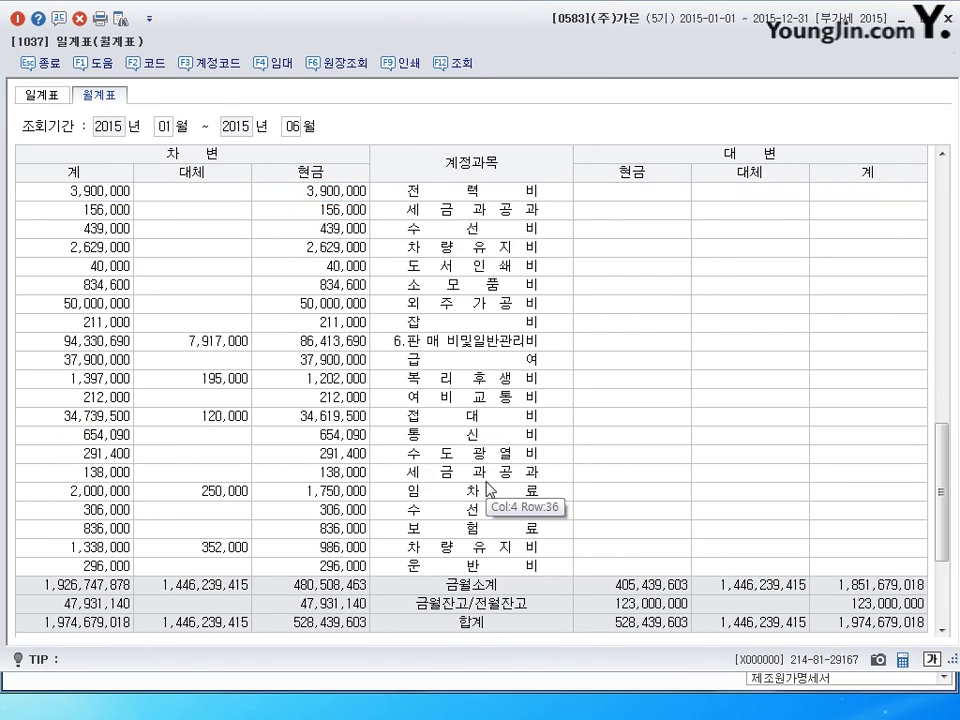
click(446, 344)
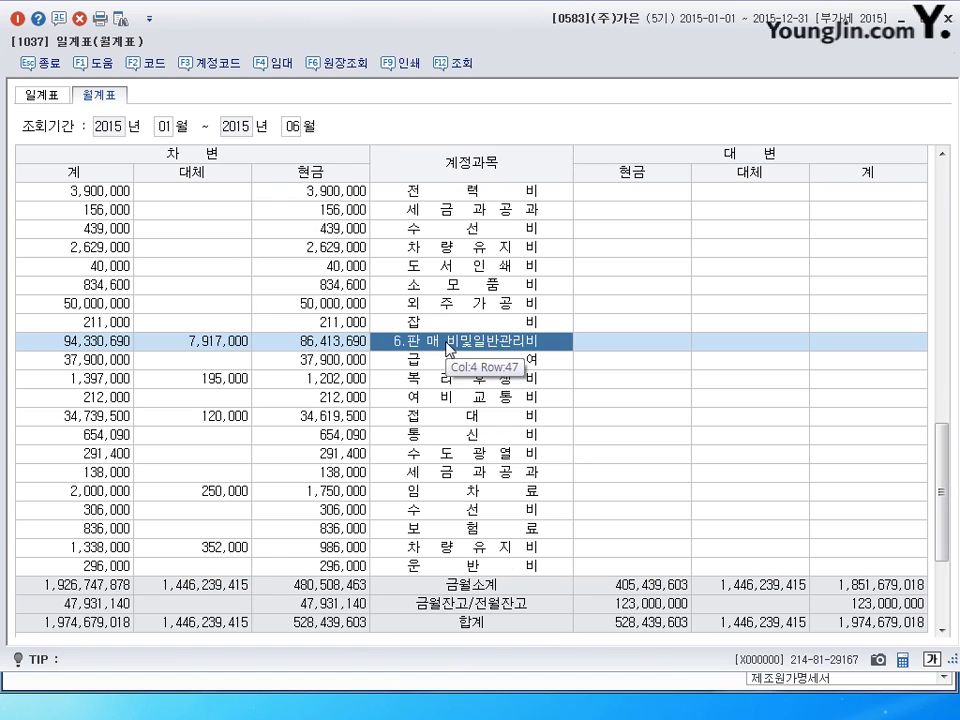
click(85, 343)
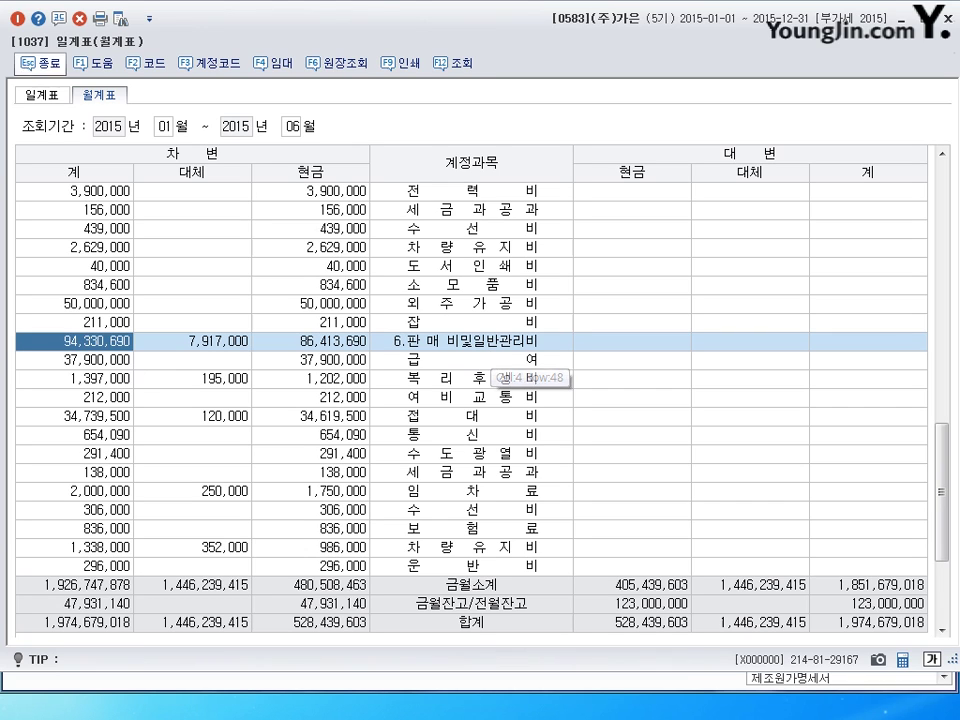
click(460, 341)
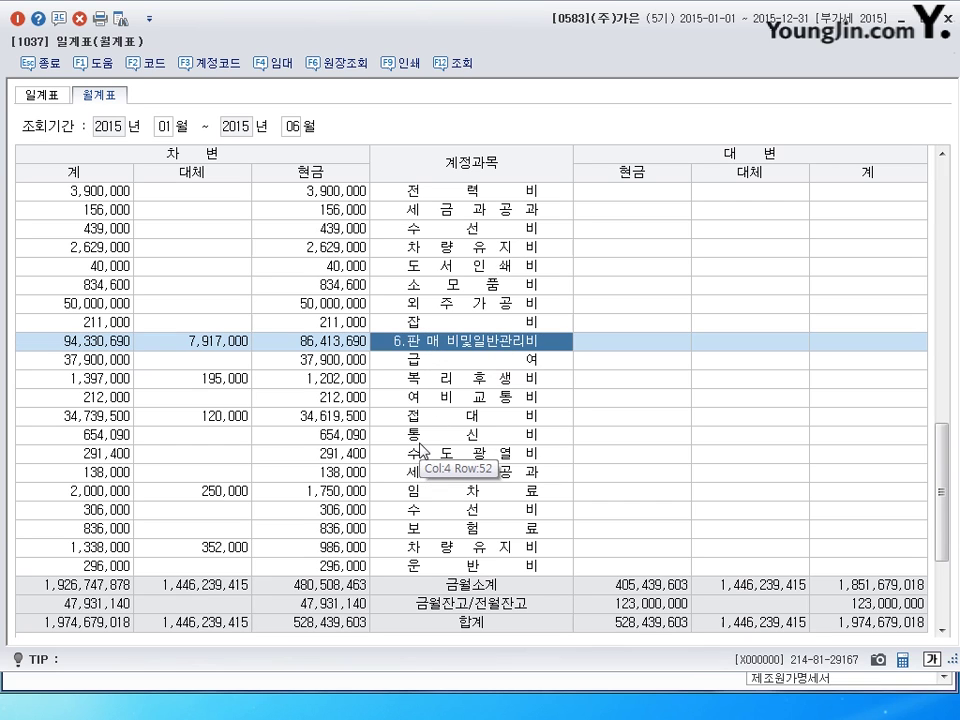
Examine the cash and transfer debit amounts of 복리후생비 under 판매비및일반관리비, and close the 월계표
click(446, 380)
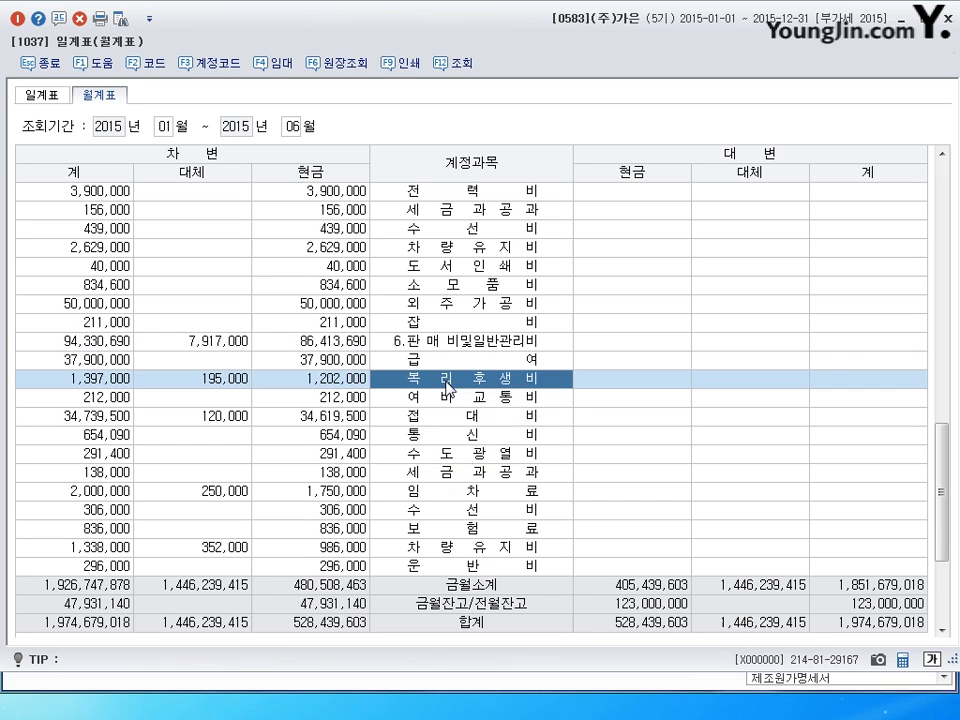
key(Up)
key(Up)
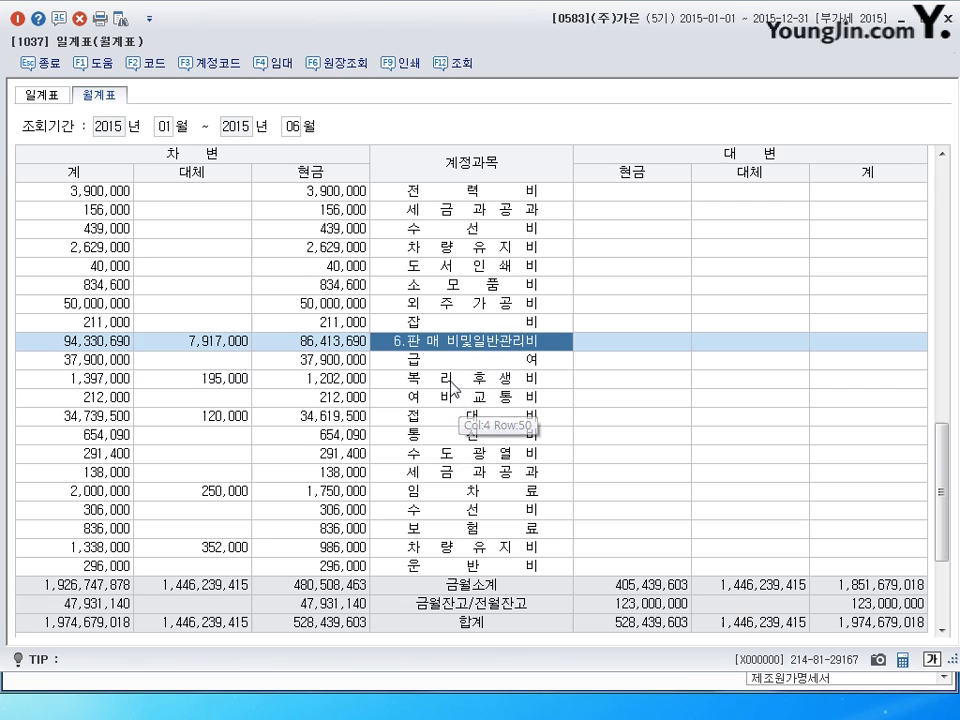
click(451, 380)
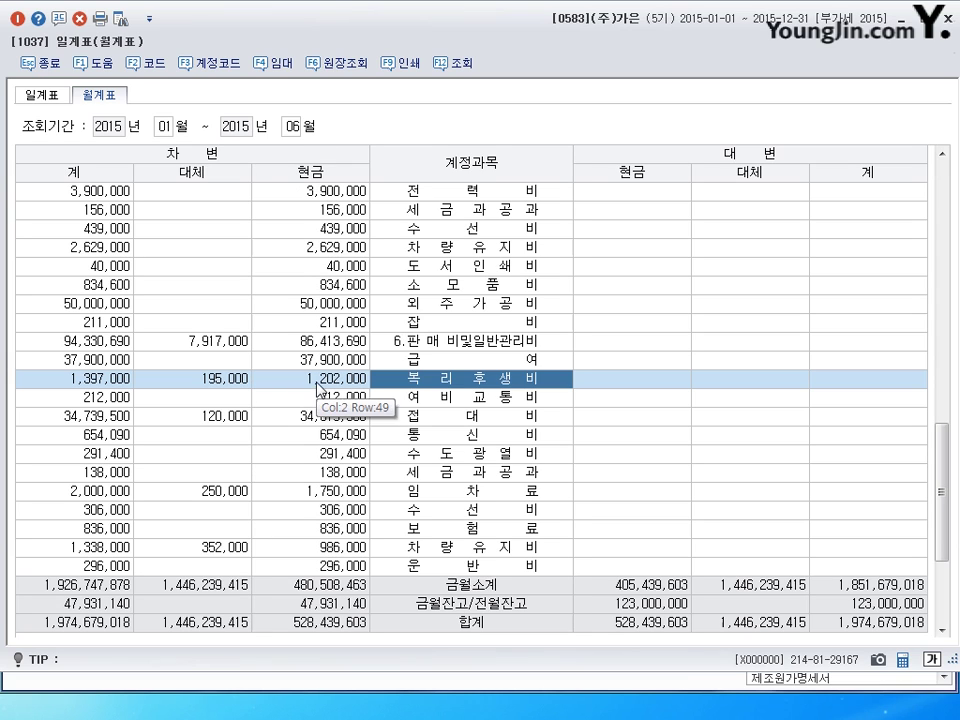
click(318, 386)
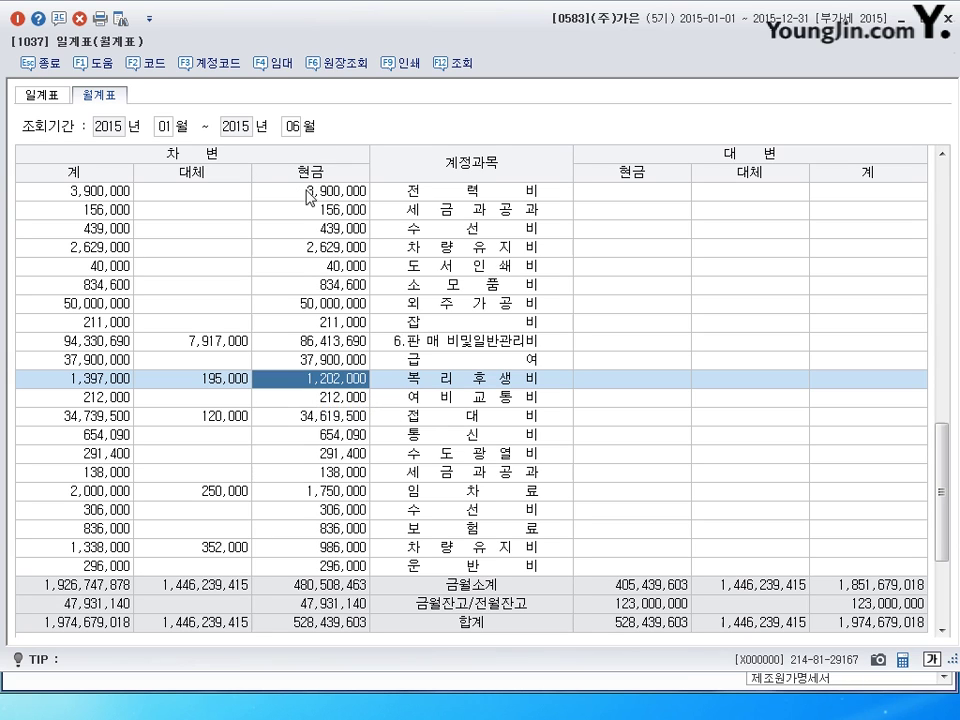
click(435, 383)
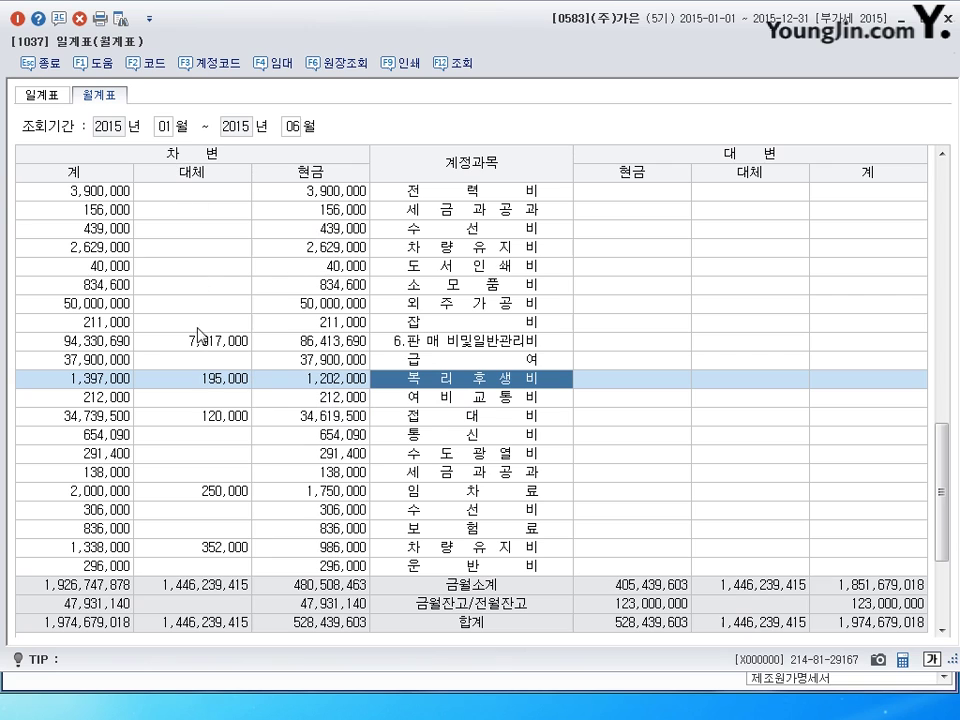
click(229, 384)
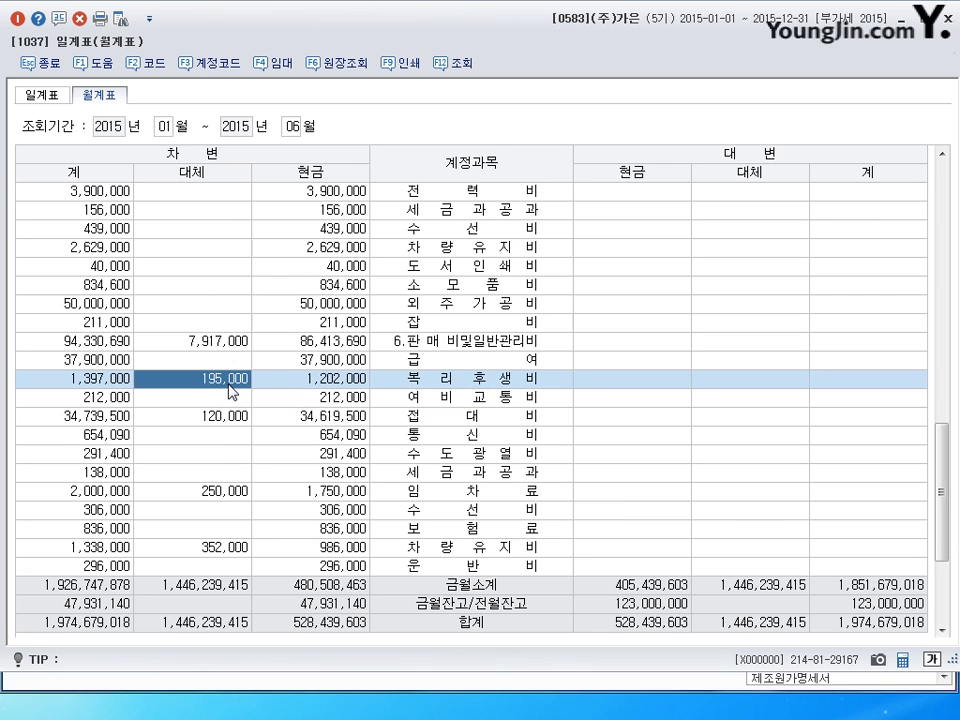
click(455, 388)
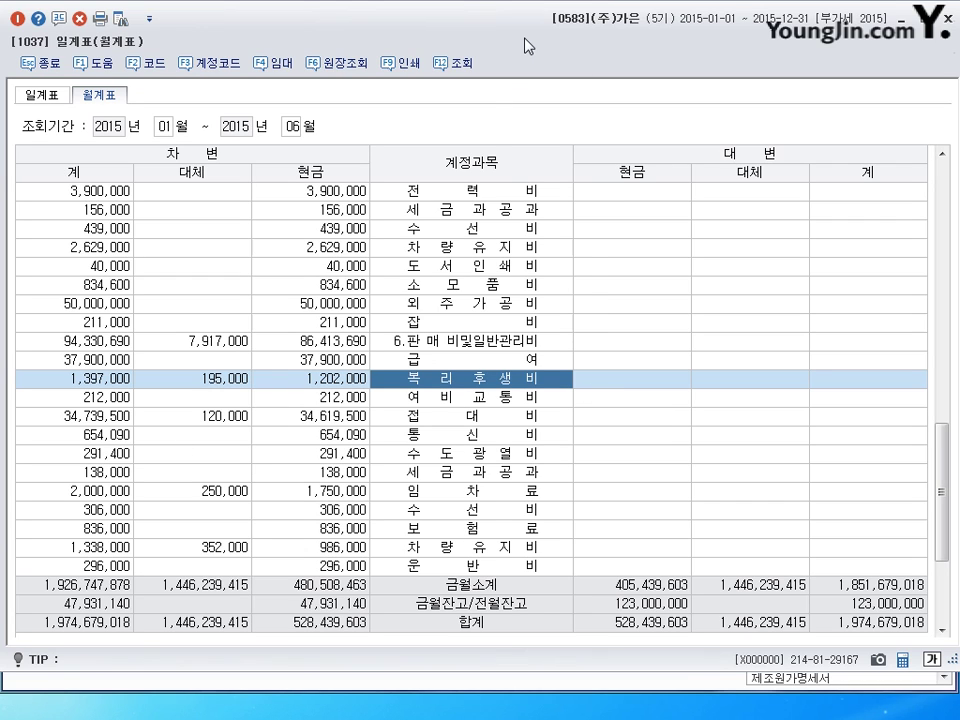
click(947, 17)
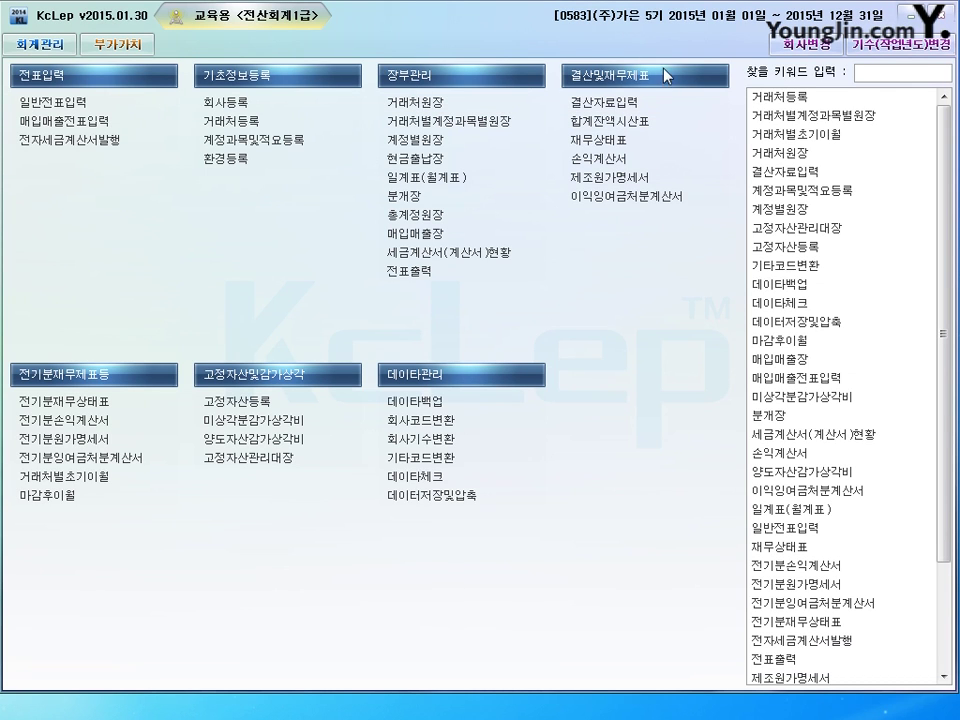
Open the 합계잔액시산표 and query it as of 30 June 2015
click(626, 124)
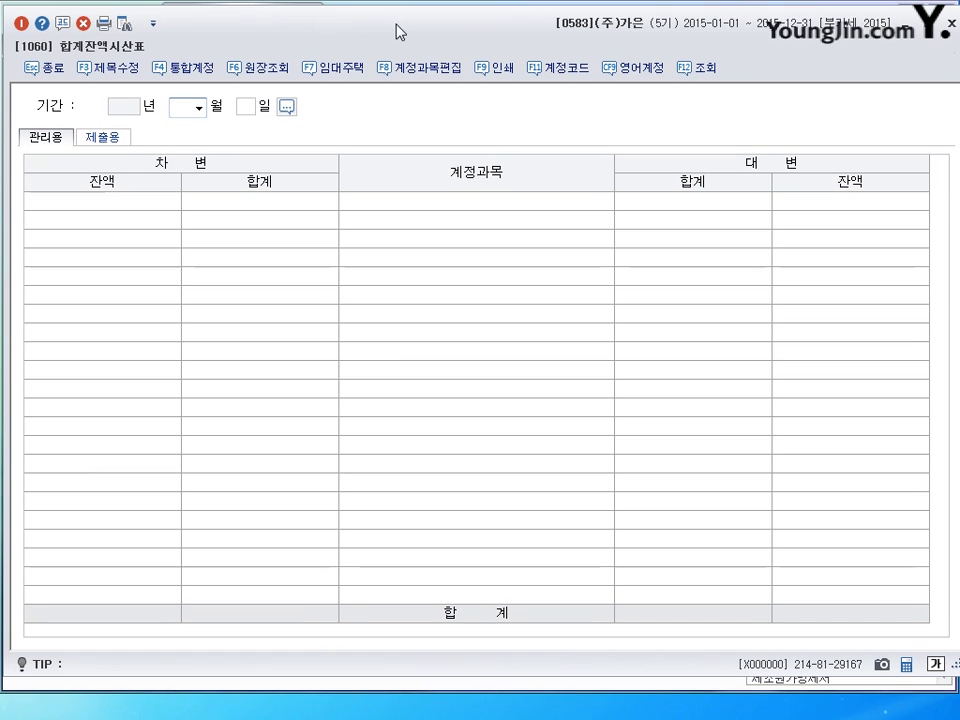
text(06)
key(Return)
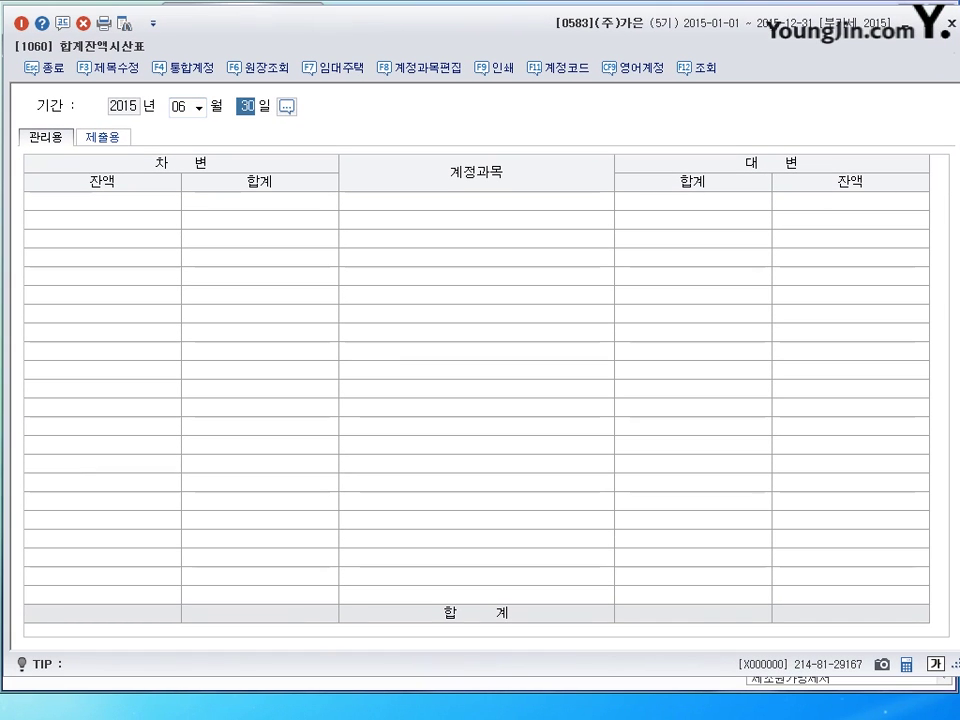
text(30)
key(Return)
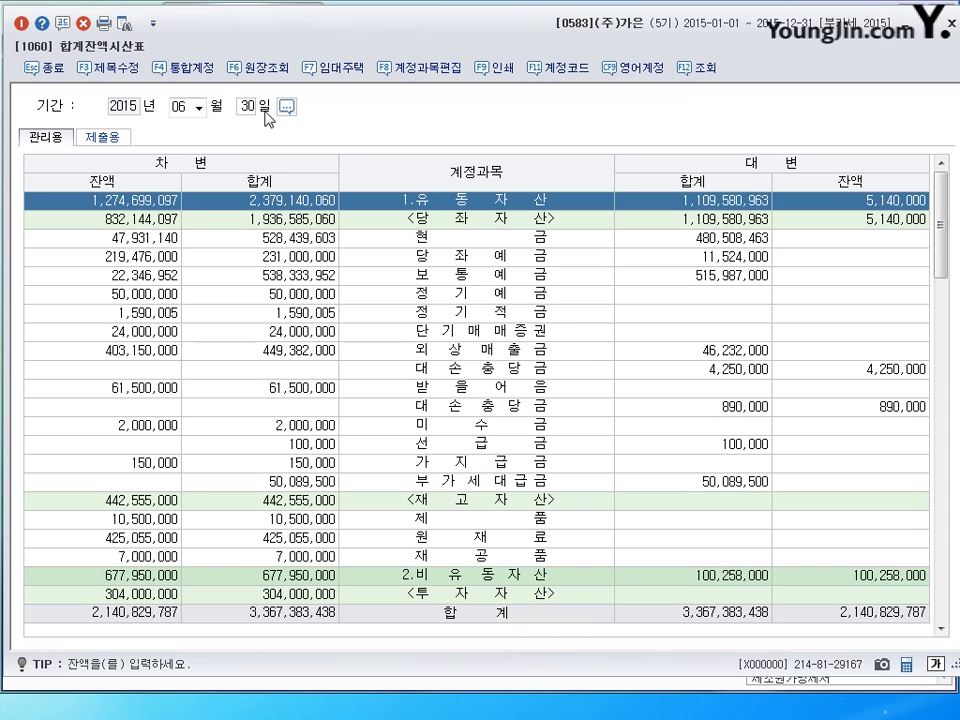
Review the trial balance from 현금 down to 복리후생비 in the 판매비및일반관리비 section
click(518, 332)
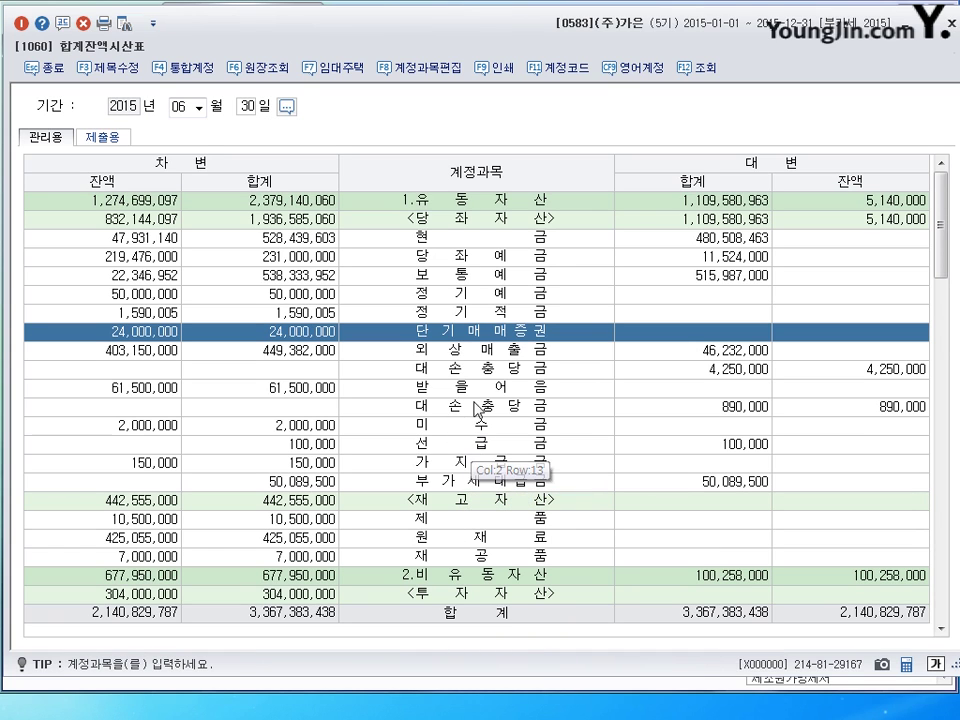
click(474, 240)
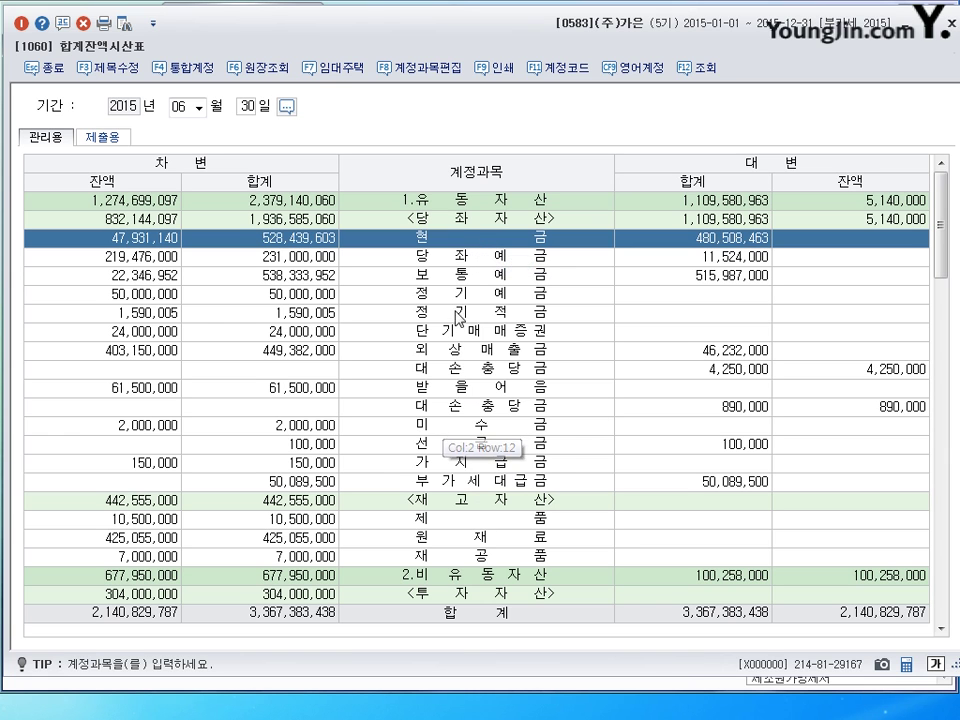
click(450, 425)
scroll(462, 527, down, 7)
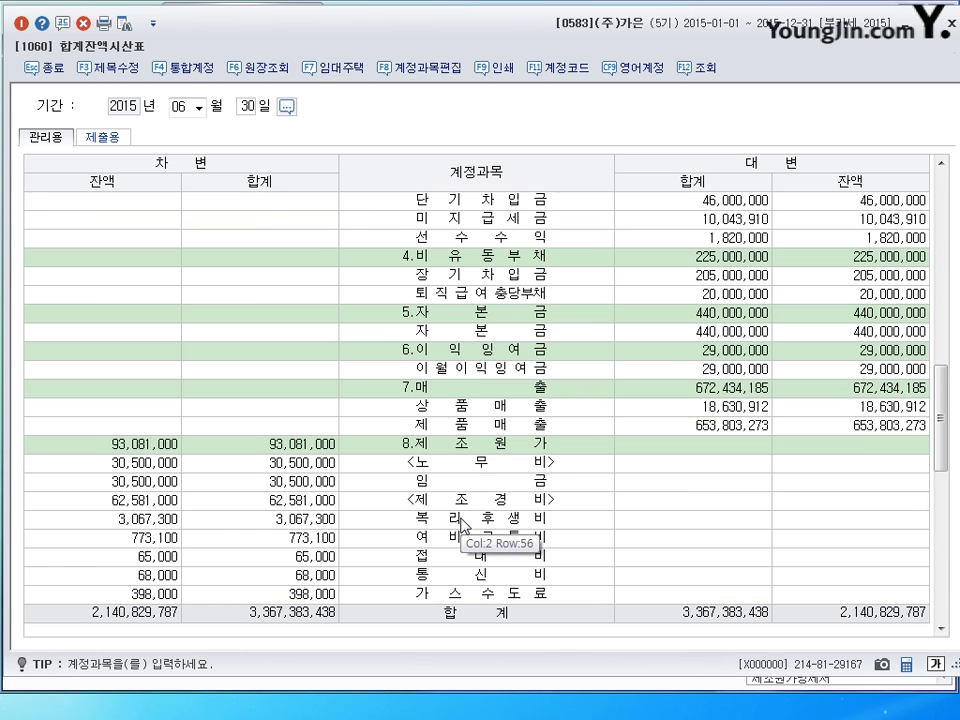
scroll(462, 527, down, 4)
scroll(462, 527, down, 6)
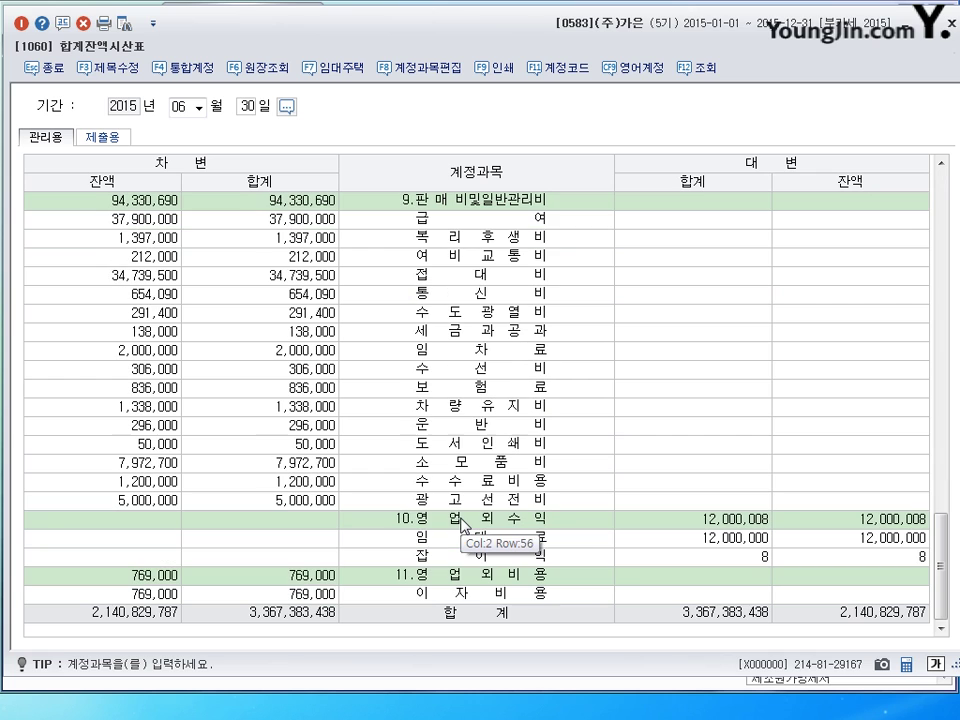
click(455, 240)
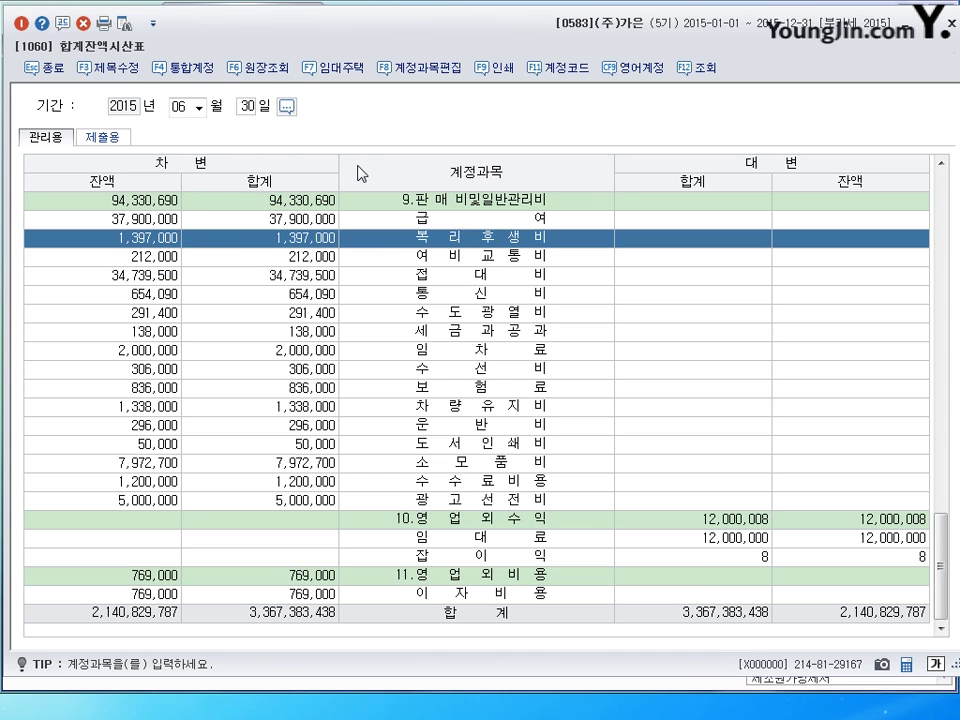
Query the 합계잔액시산표 as of 31 July 2015 and leave it
click(180, 106)
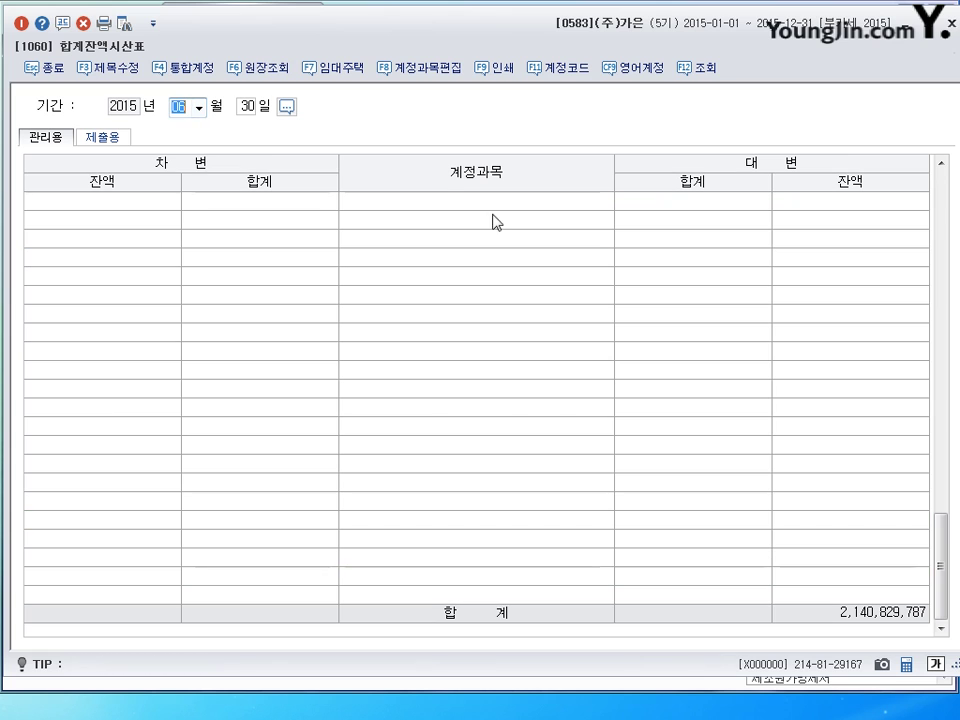
text(7)
key(Return)
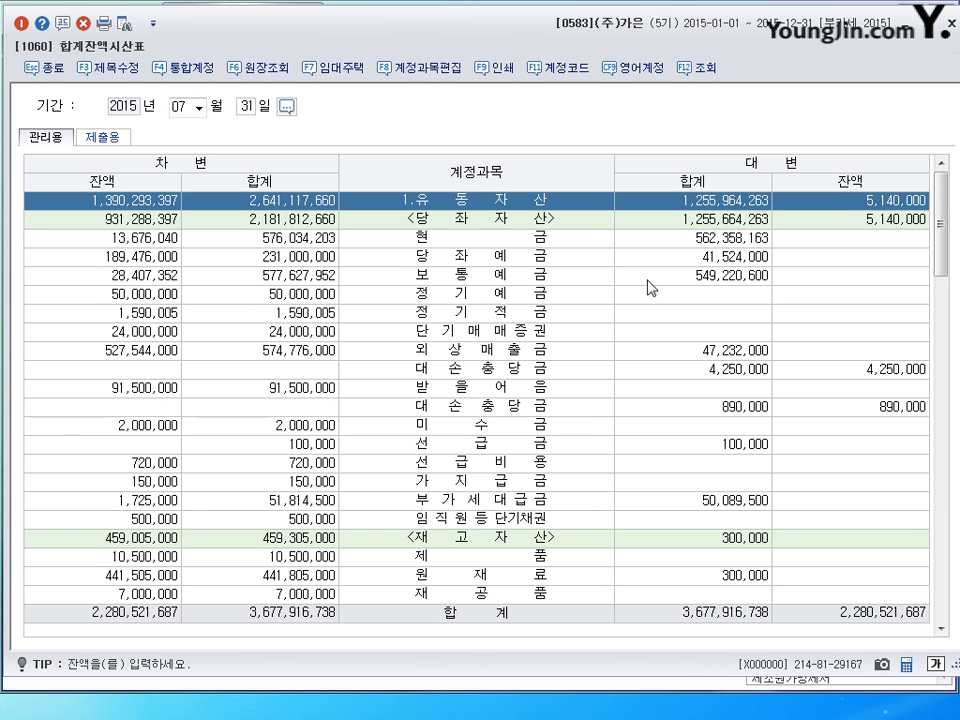
key(Escape)
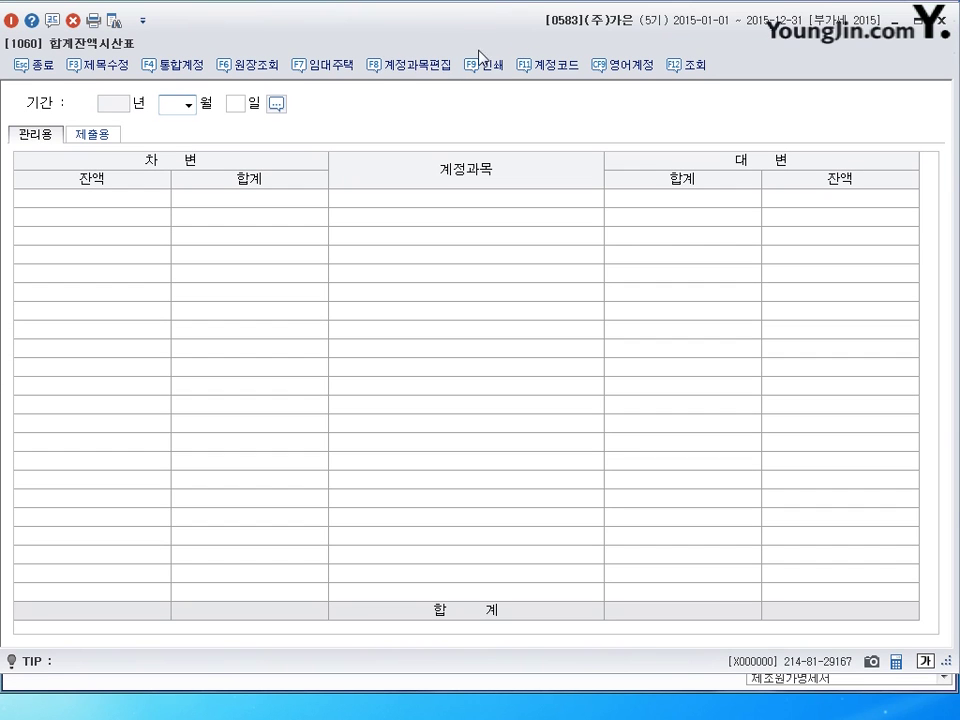
Query the 합계잔액시산표 as of 31 December 2015 and review its accounts down to the 유동부채 section
text(12)
key(Return)
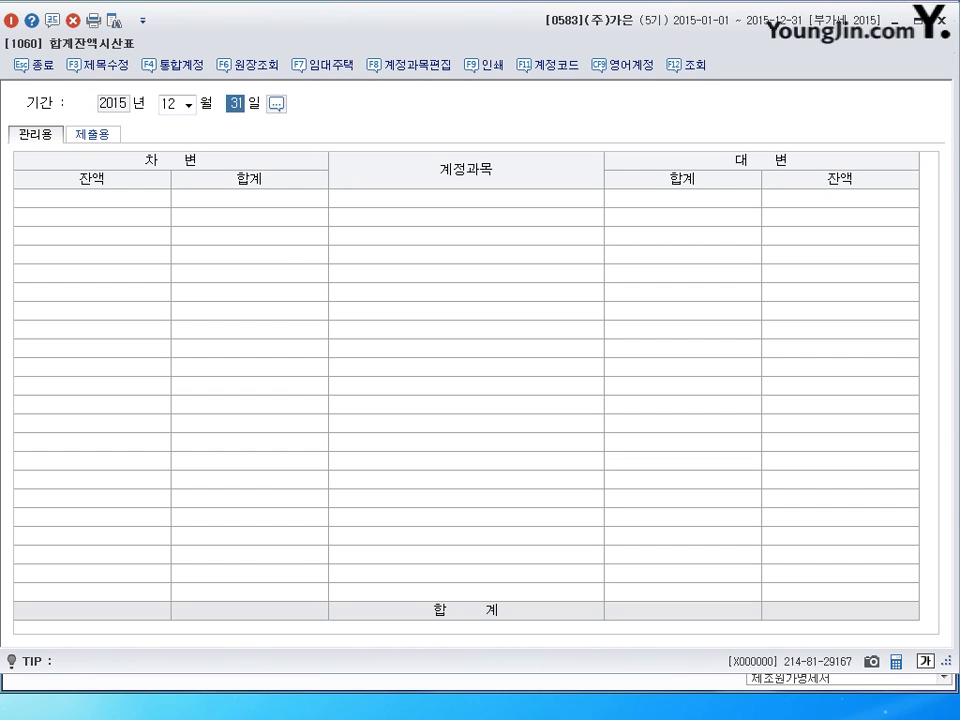
key(Return)
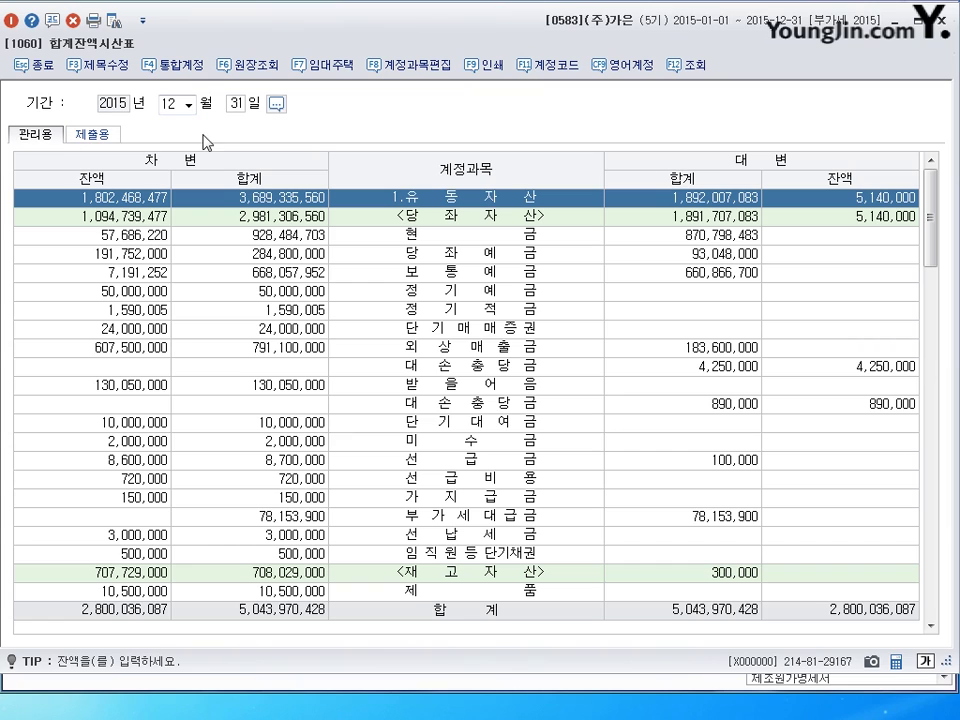
click(166, 104)
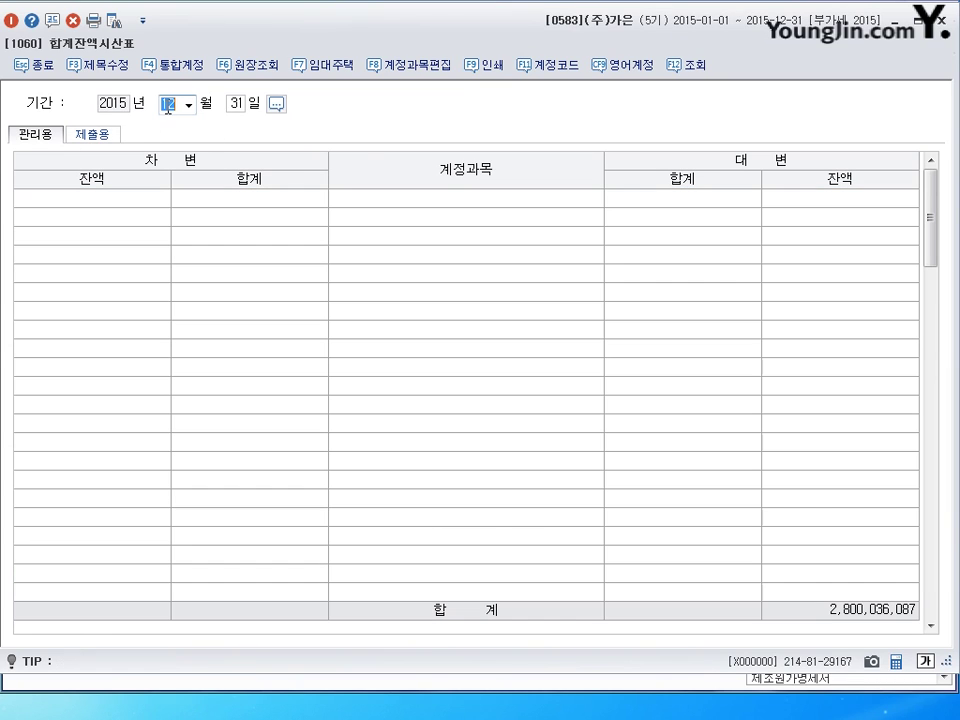
text(12)
key(Return)
key(Return)
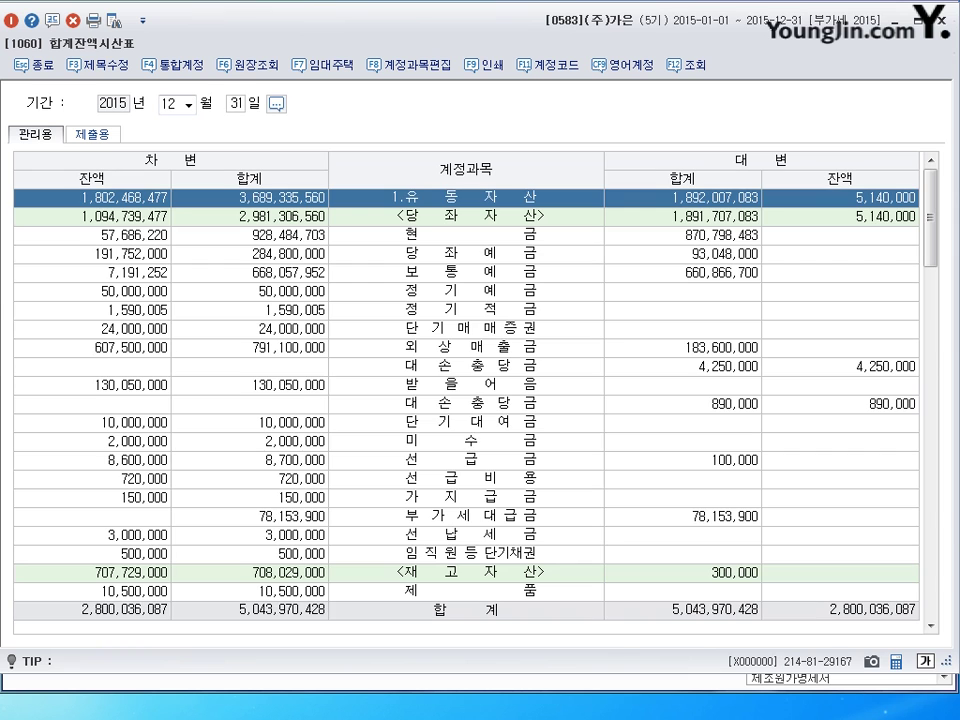
click(468, 403)
scroll(463, 505, down, 8)
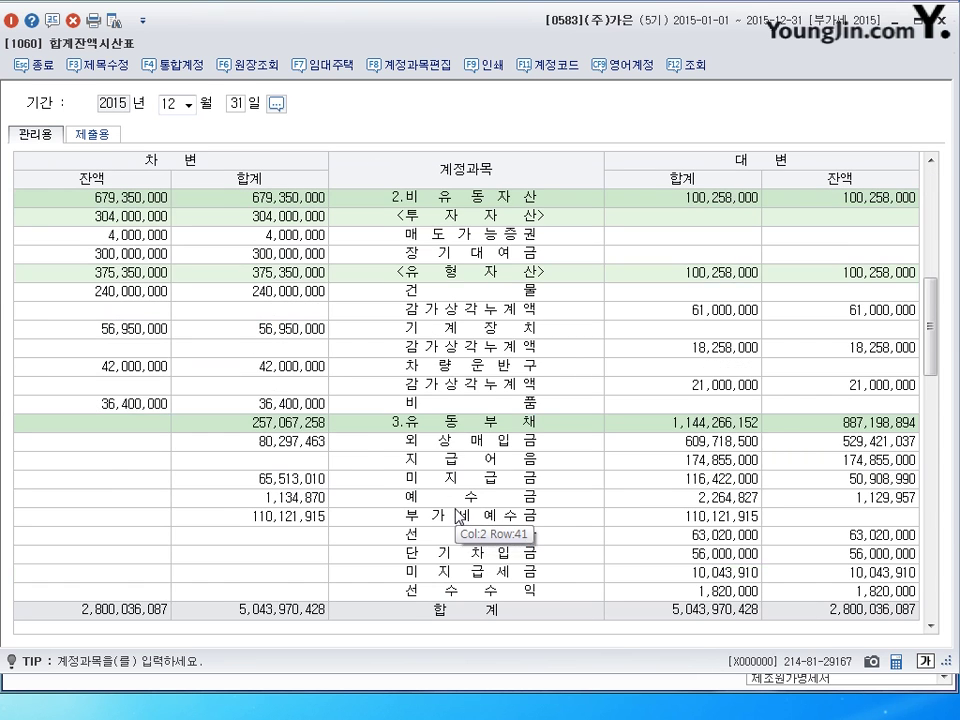
scroll(460, 560, up, 2)
scroll(463, 484, up, 6)
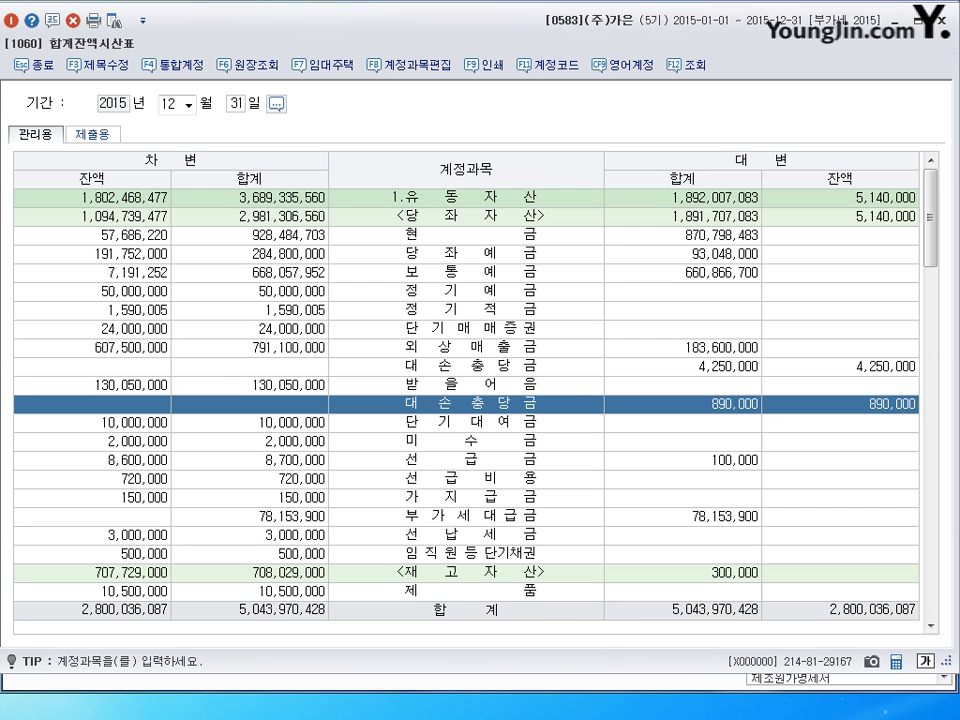
Query the 합계잔액시산표 as of 30 June 2015 again, check the 당좌자산 accounts, and close it
click(180, 103)
text(06)
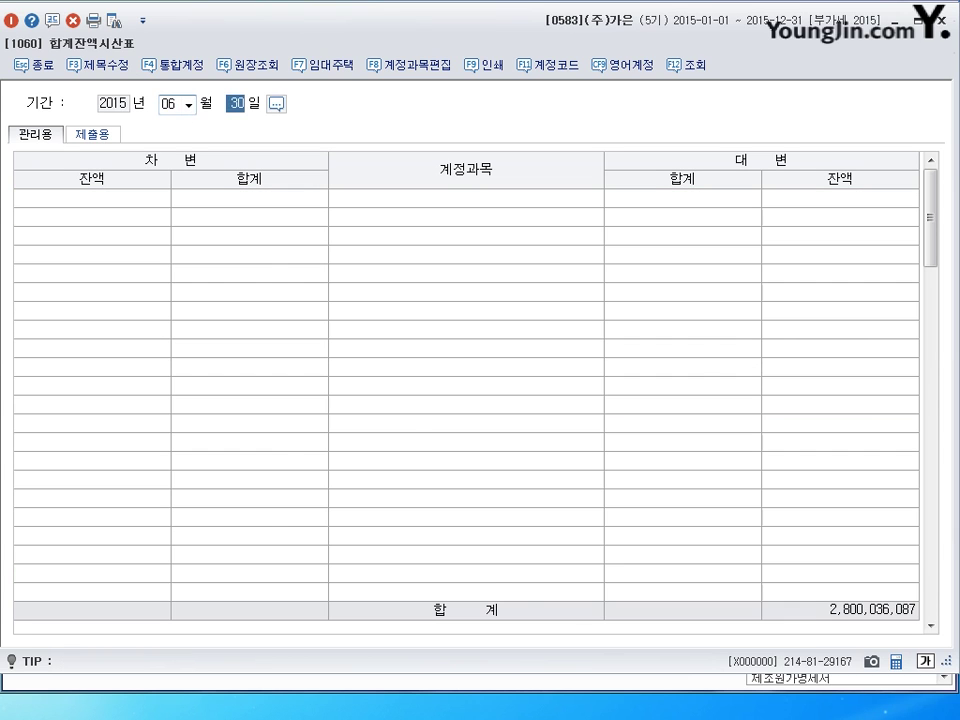
text(30)
key(Return)
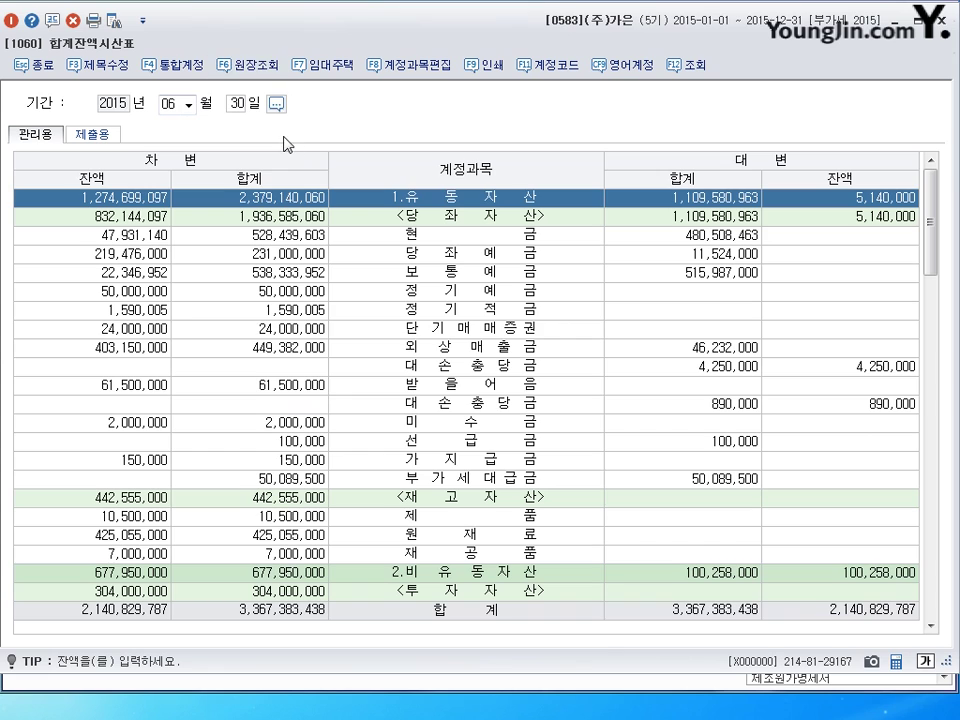
click(466, 328)
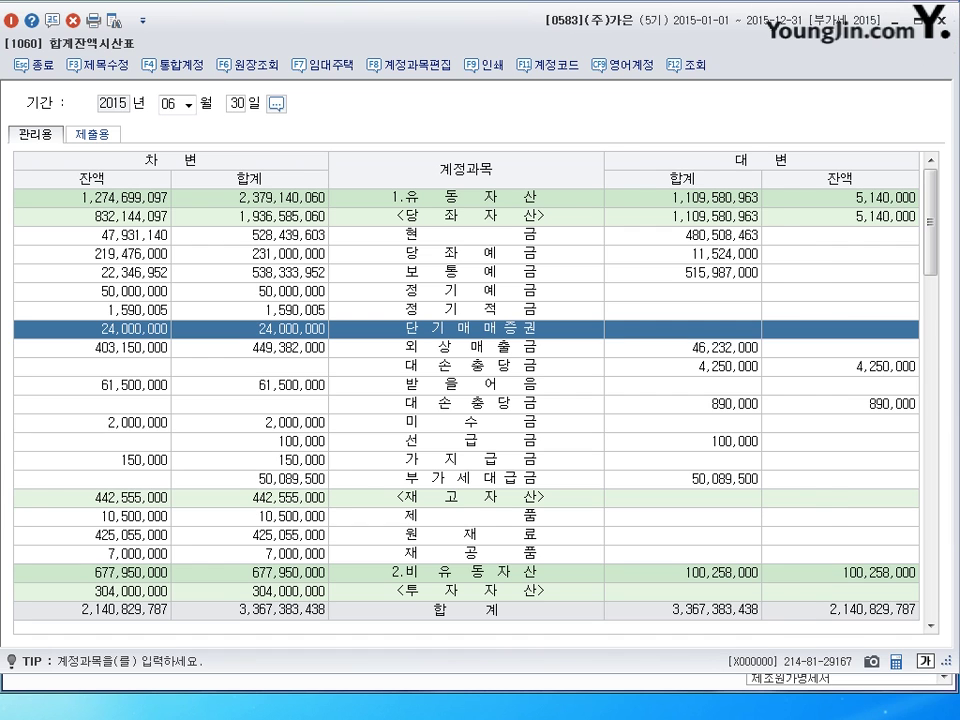
click(941, 20)
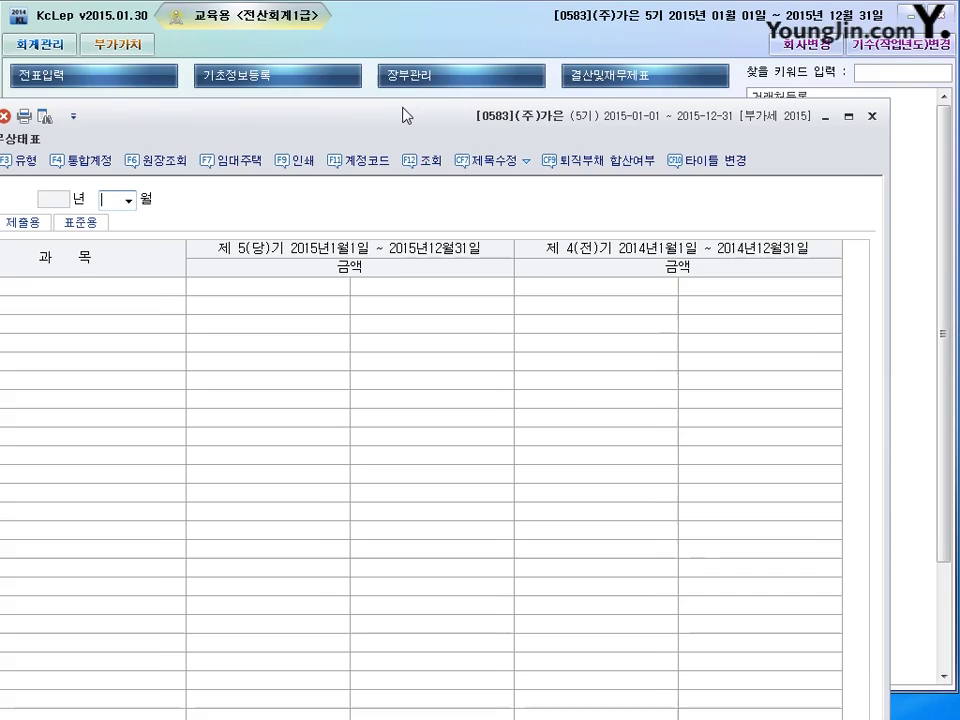
Bring the 재무상태표 window fully into view and query it for June 2015
drag(403, 115, 478, 17)
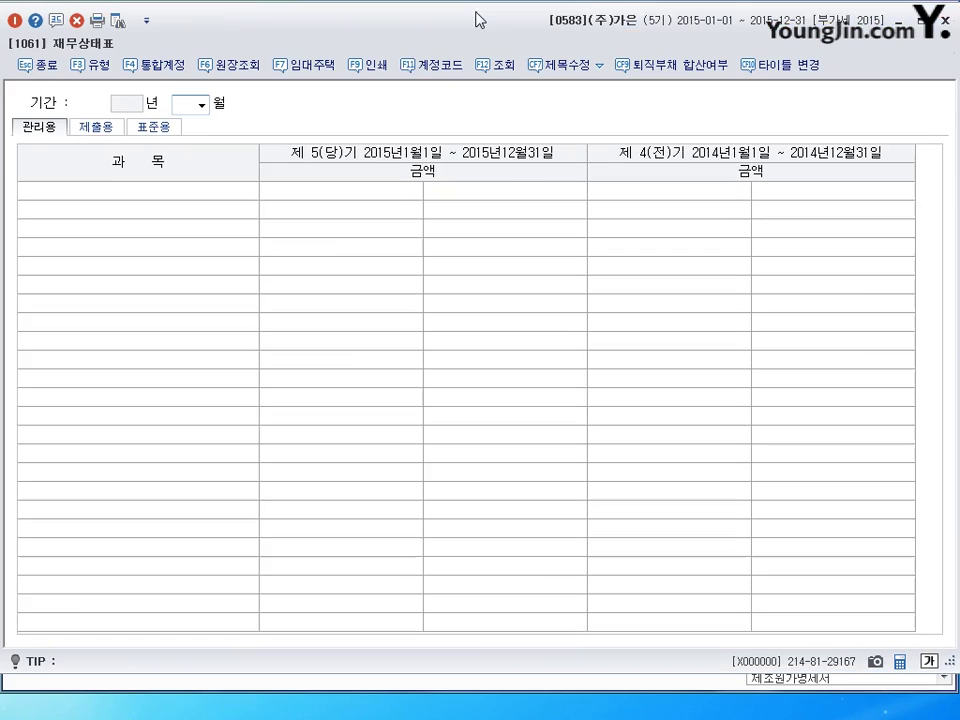
text(6)
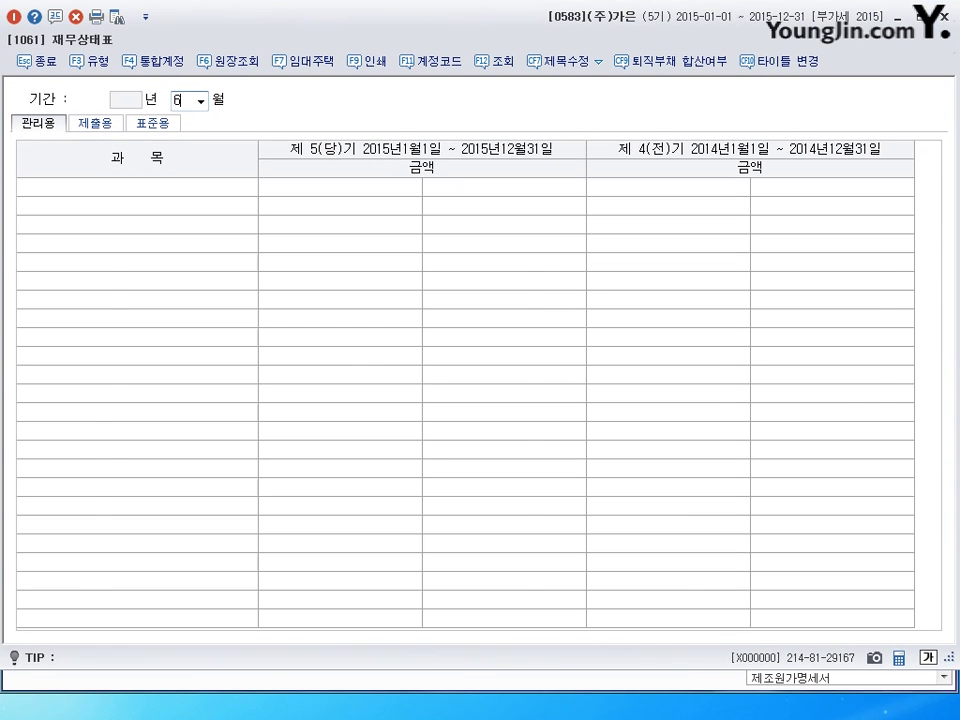
key(Return)
drag(474, 19, 475, 24)
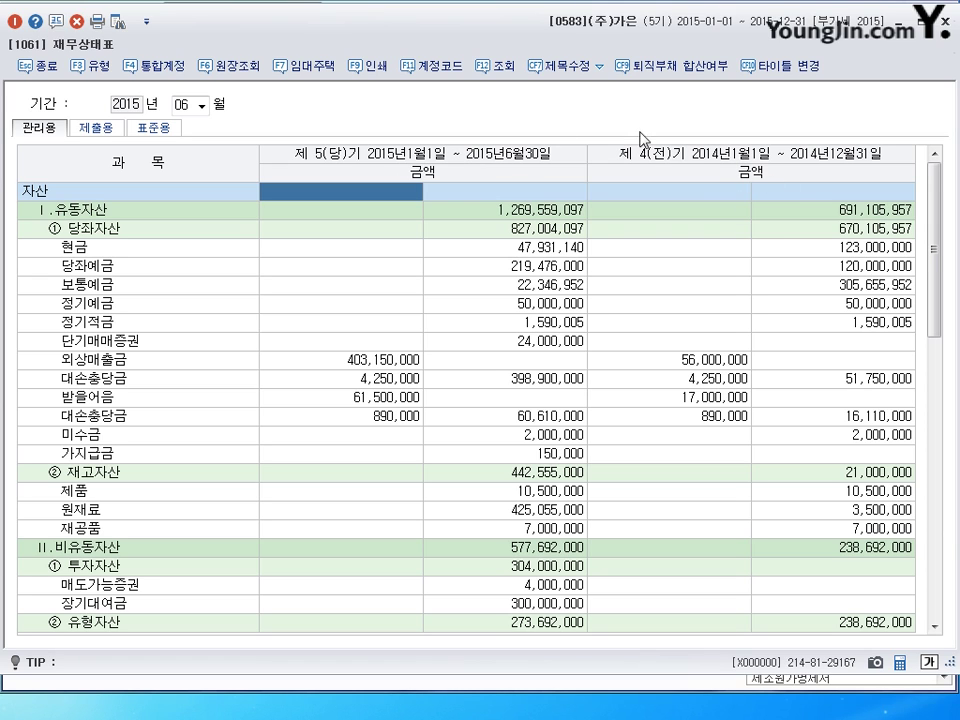
Compare the current-period and prior-period amounts of the 유동자산 accounts, and close the 재무상태표
click(815, 212)
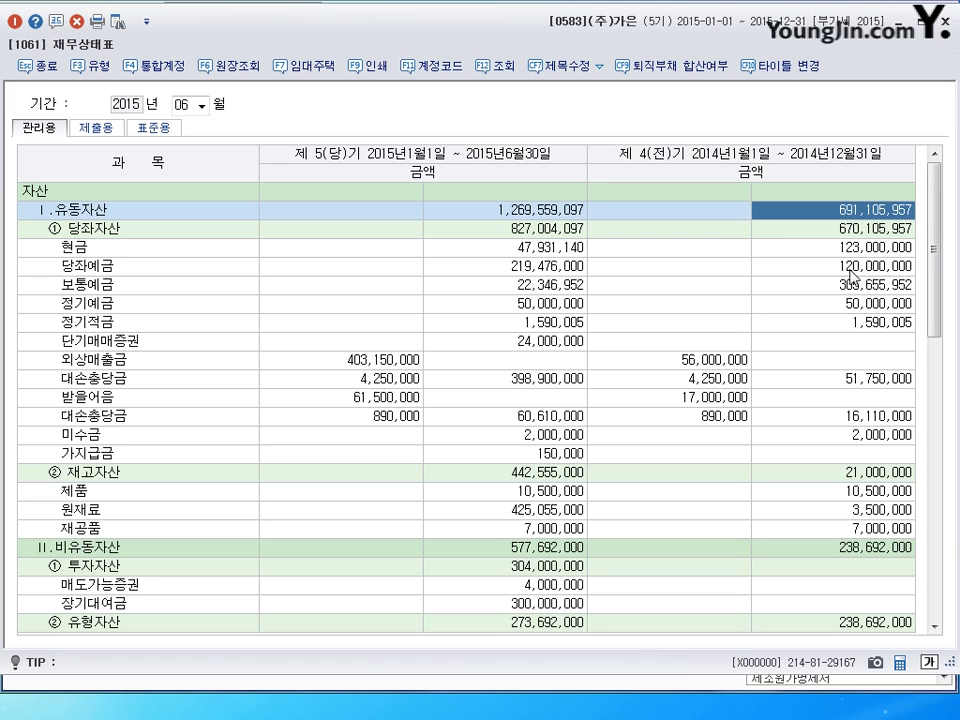
click(855, 324)
click(410, 234)
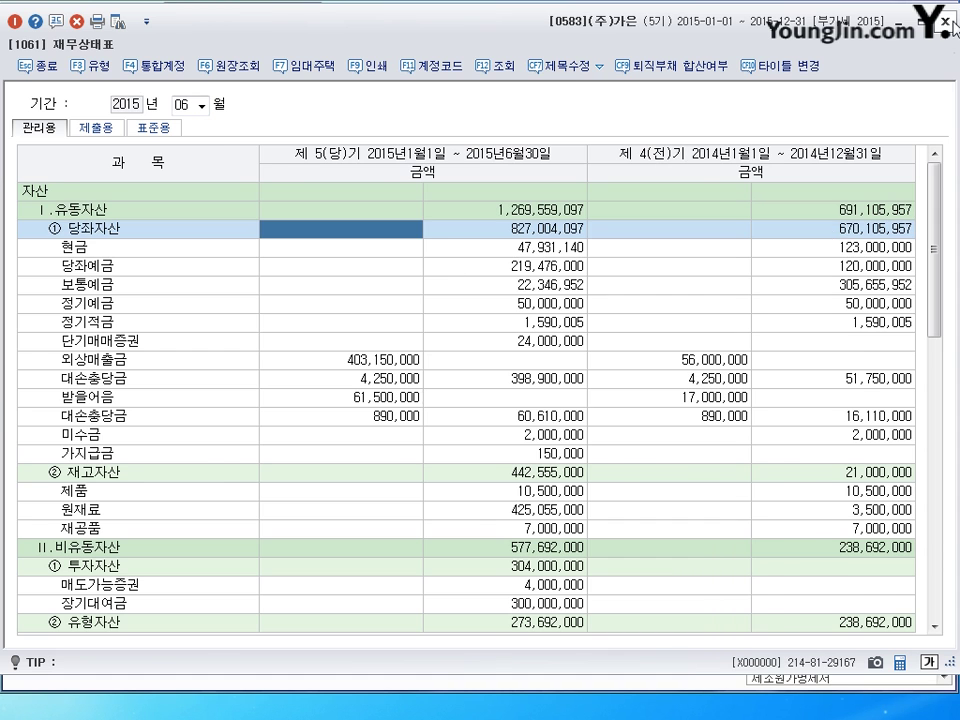
key(Escape)
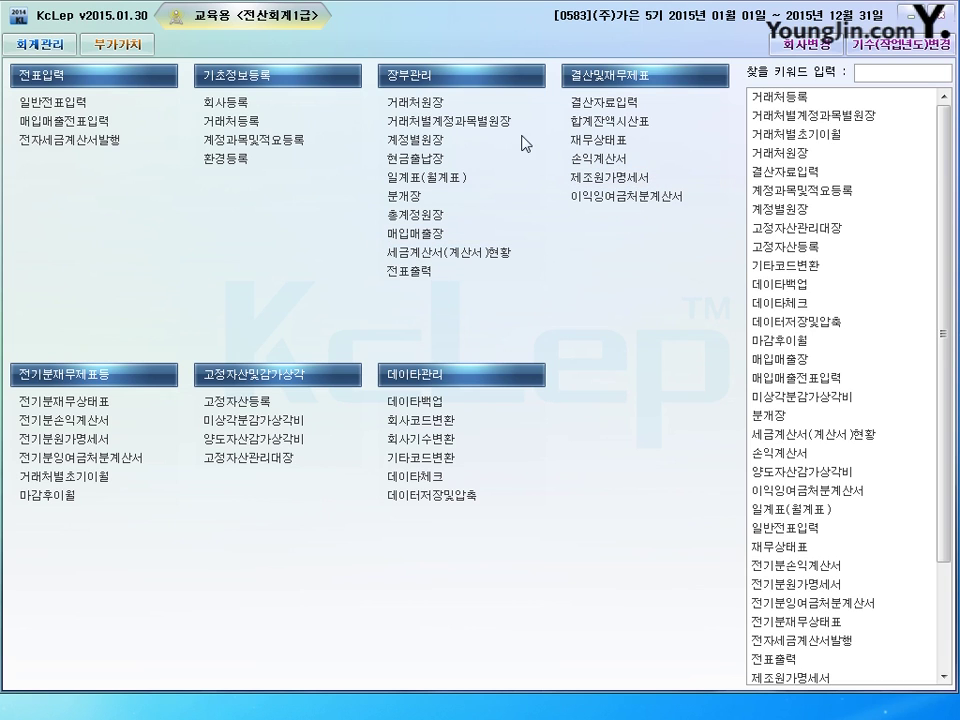
Open the 매입매출장 and set its query period to 1 January through 31 March 2015
click(413, 126)
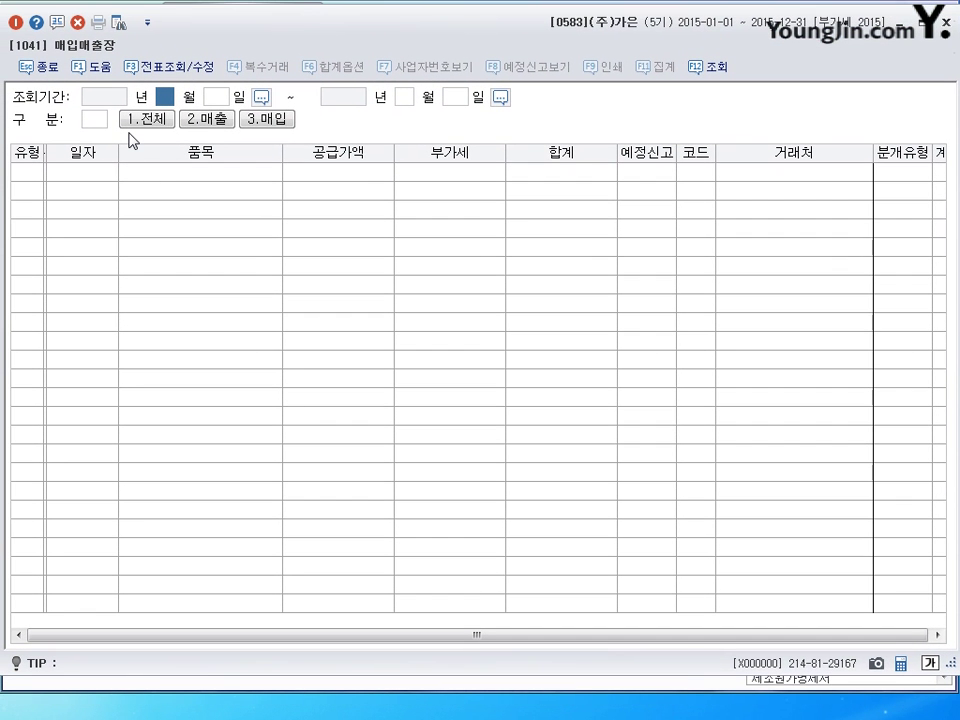
key(Return)
key(Return)
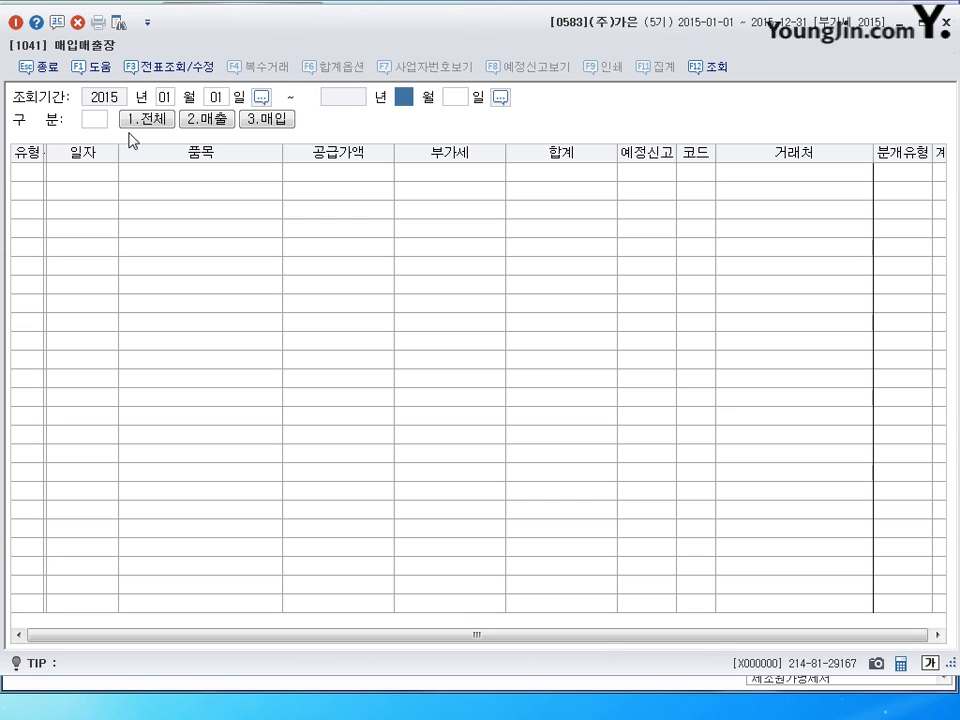
text(03)
key(Return)
key(Return)
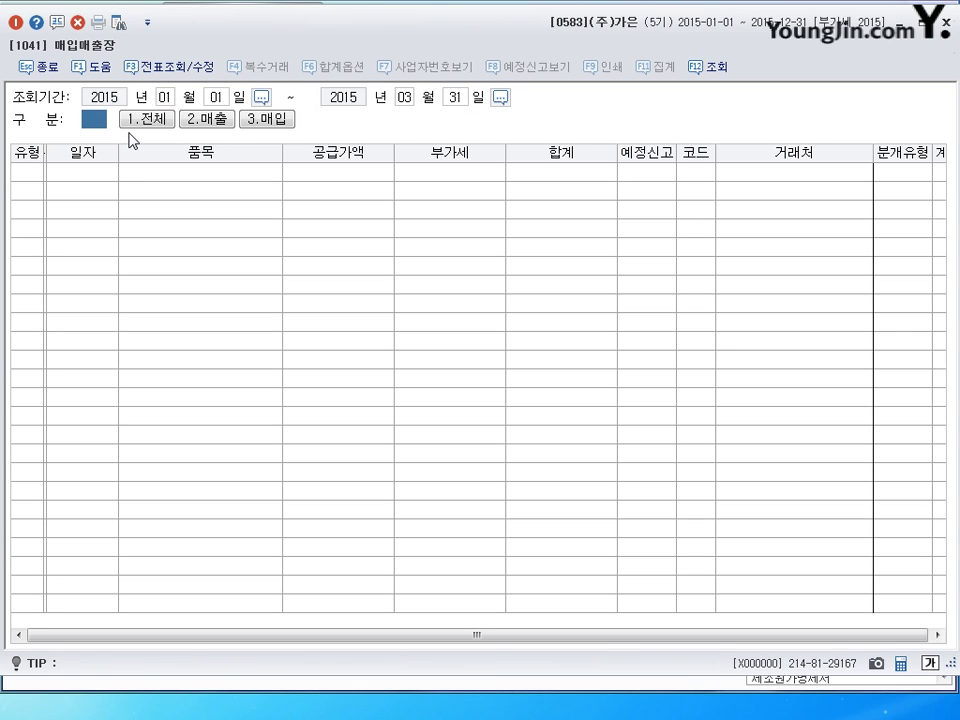
List only the 매출 transactions of type 17.카과, review their totals, and close the 매입매출장
click(215, 120)
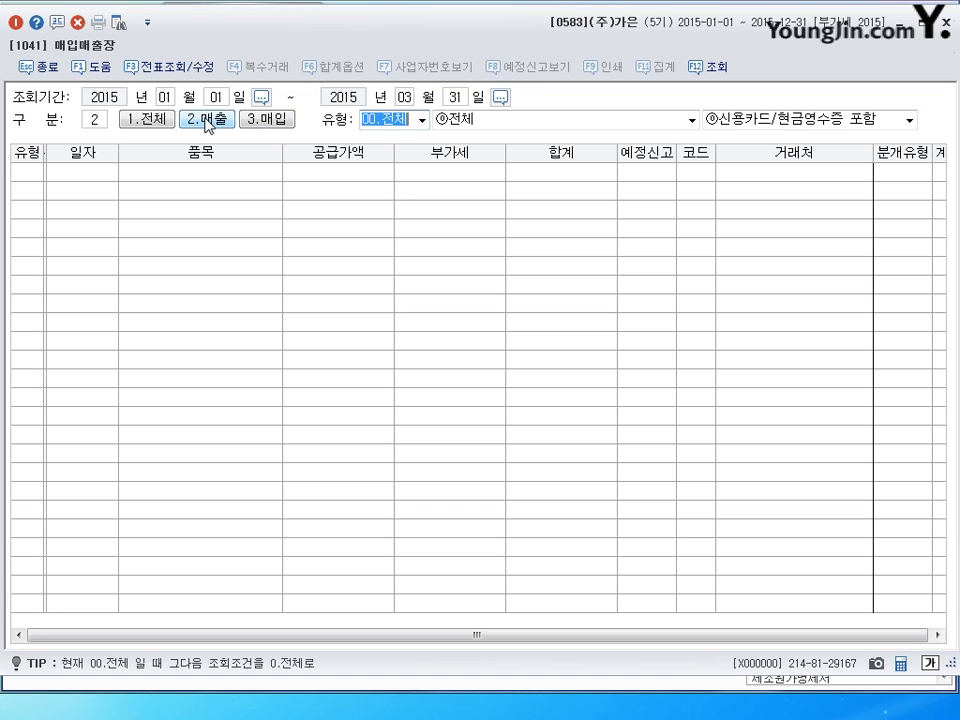
click(422, 119)
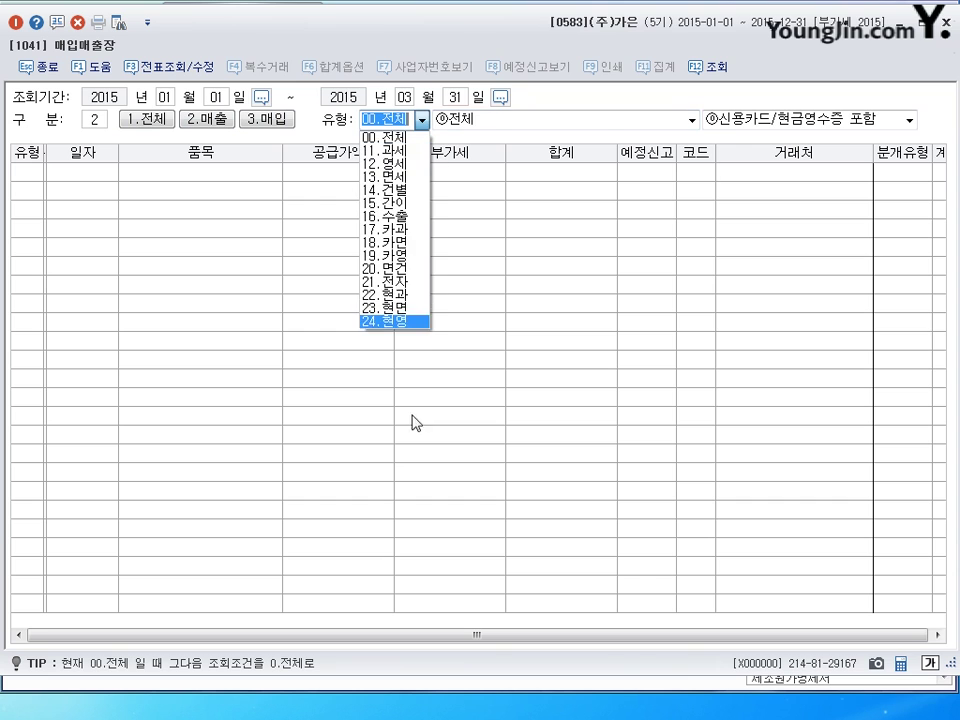
click(392, 229)
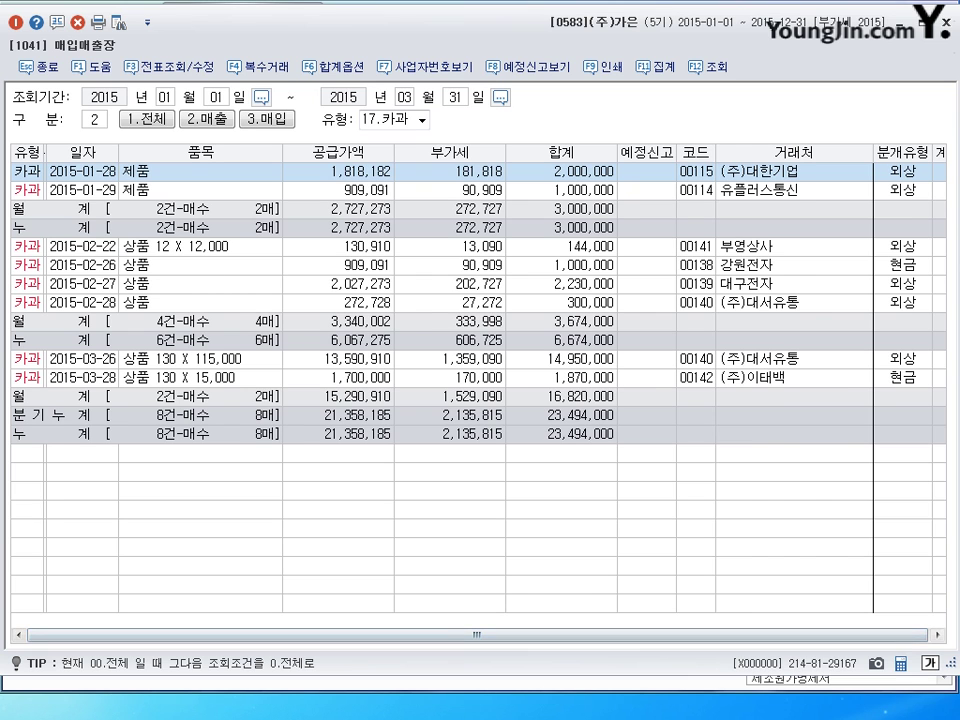
click(945, 21)
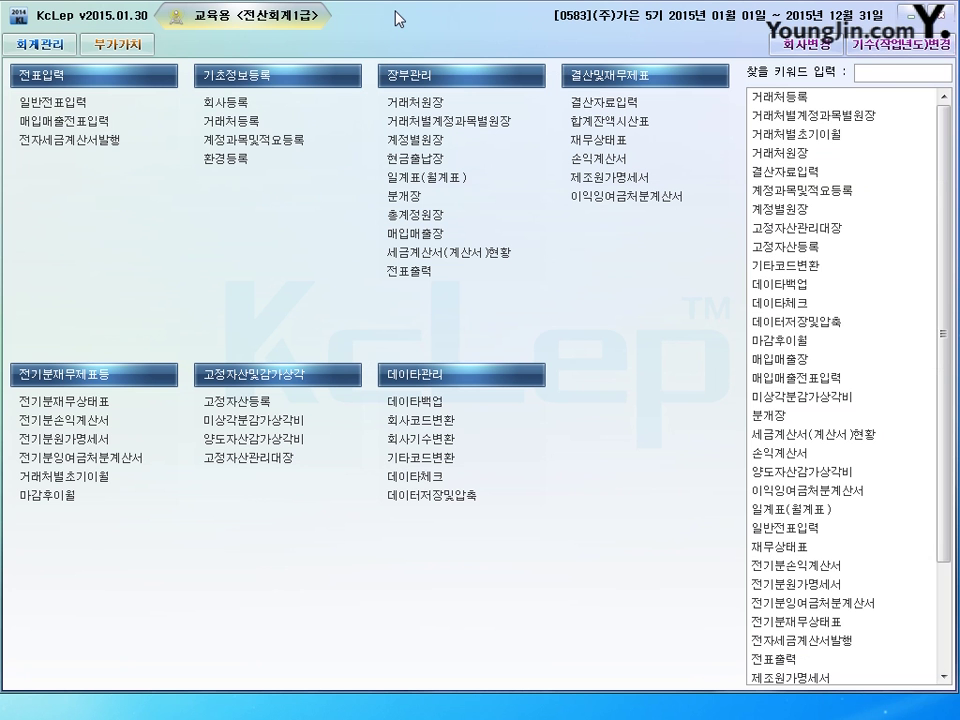
Open the 부가가치세신고서, bring it fully into view, and query it for 1 January through 31 March 2015
click(100, 42)
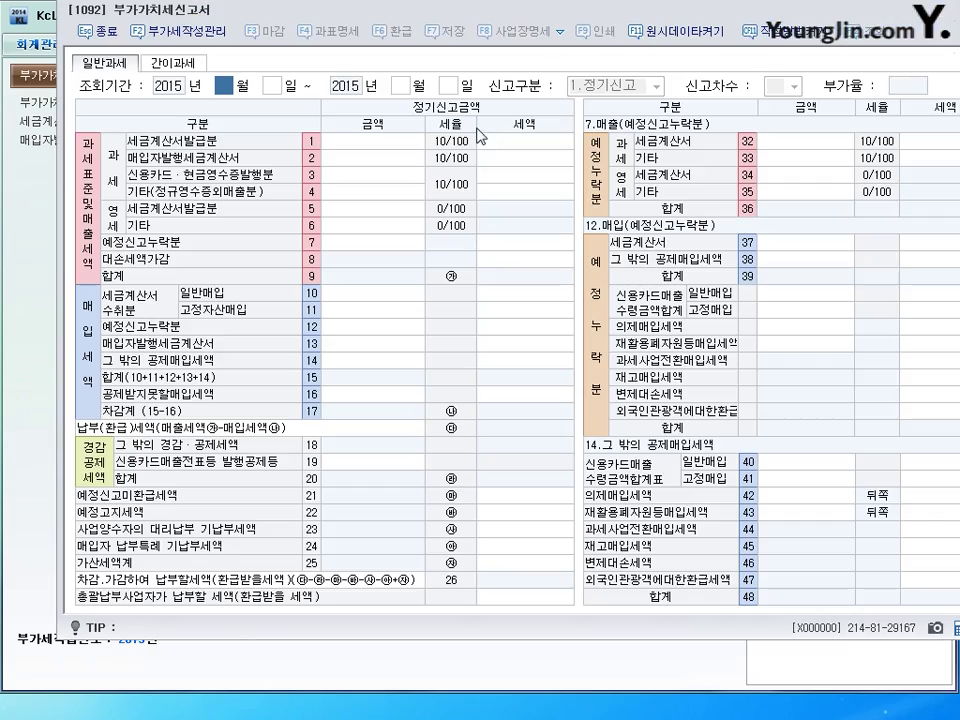
double_click(568, 8)
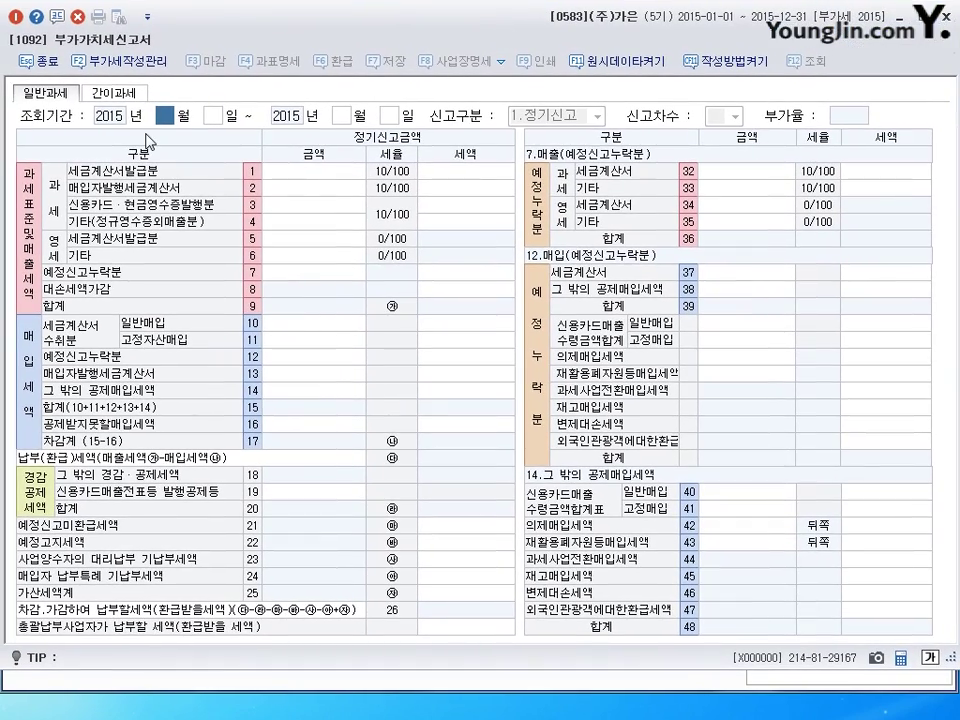
text(1)
key(Return)
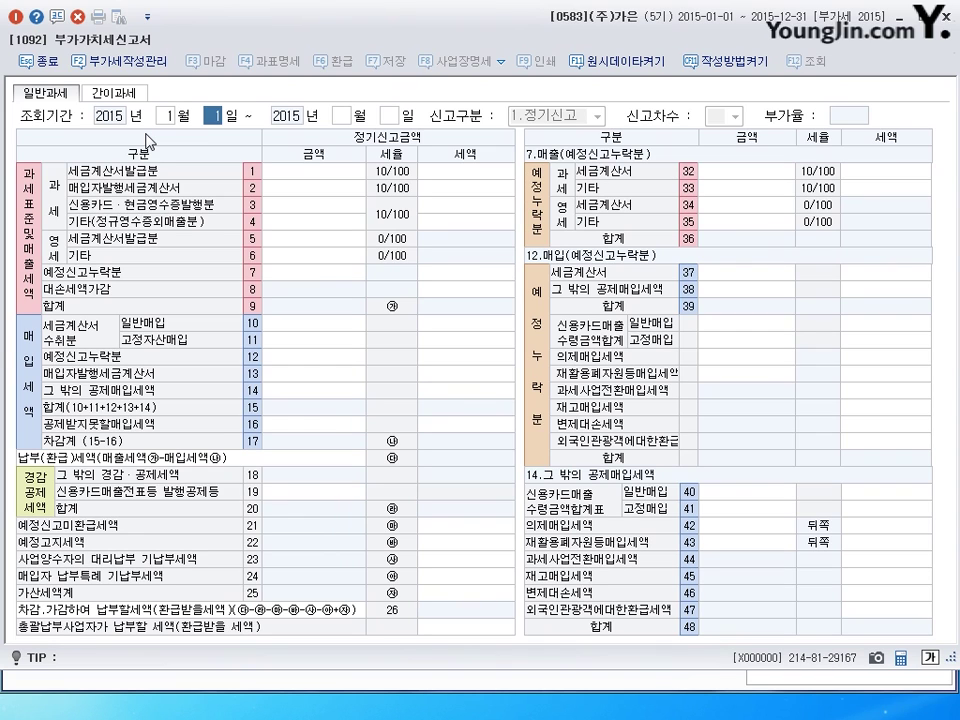
key(Return)
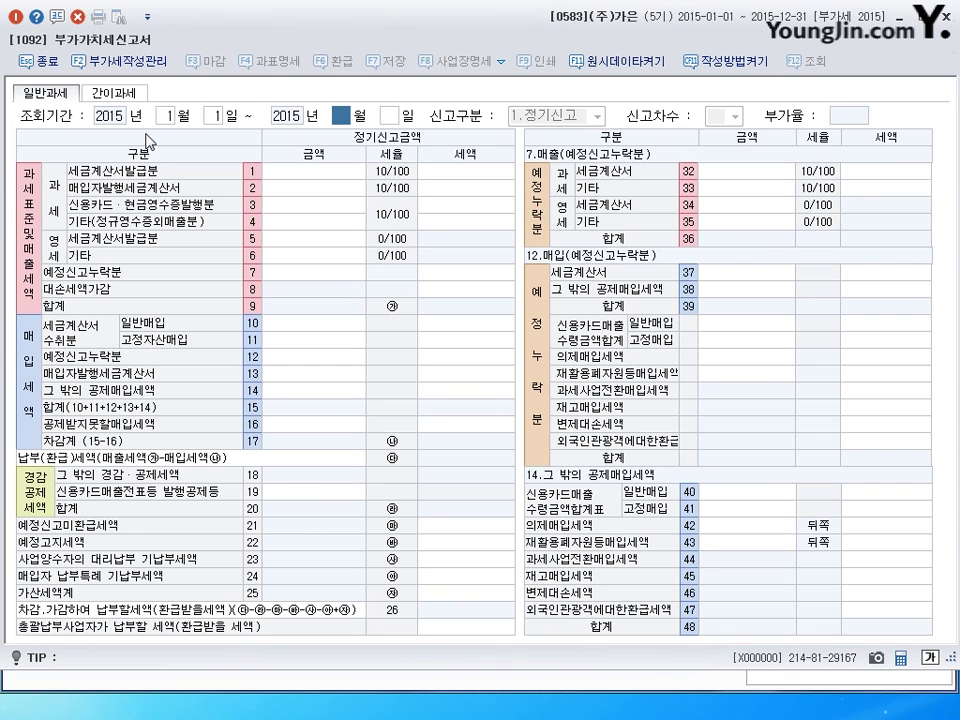
text(3)
key(Return)
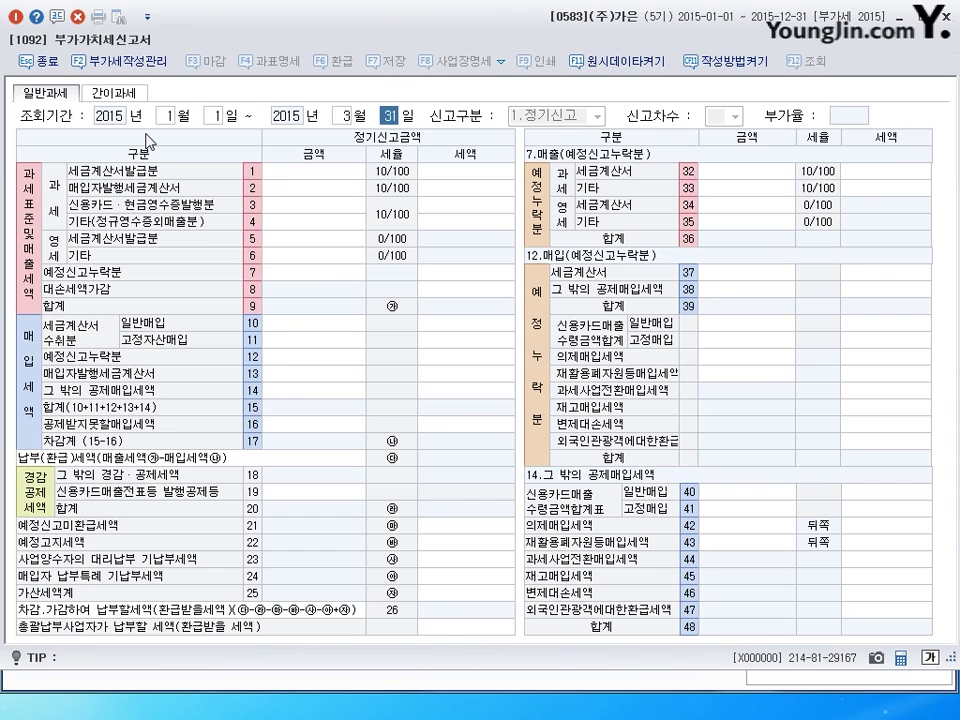
key(Return)
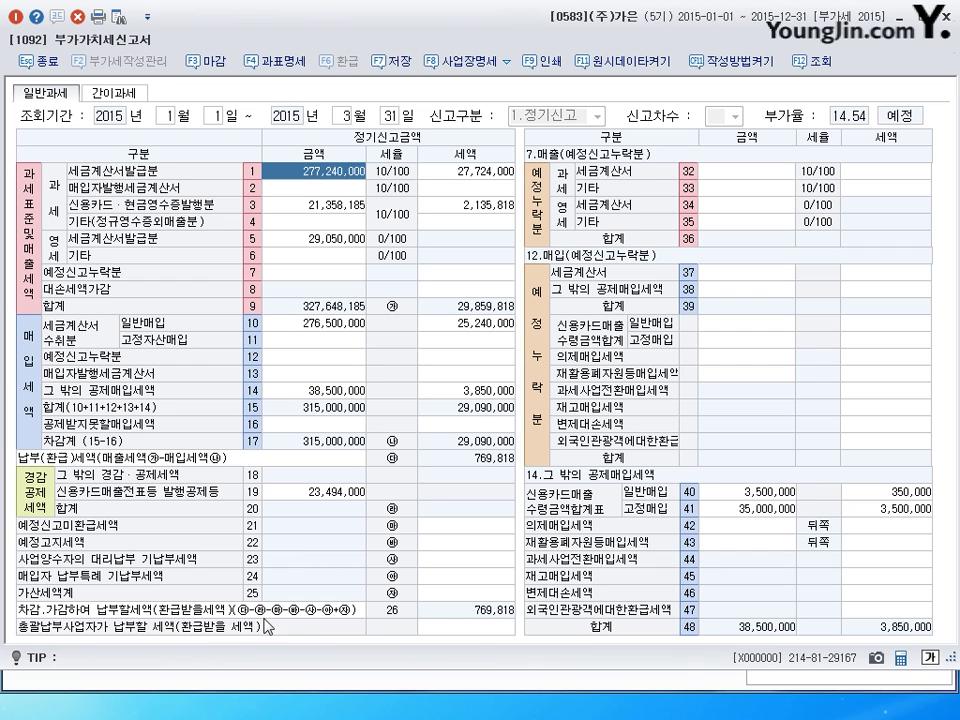
Examine the 공제받지못할매입세액 and 그 밖의 공제매입세액 details, and close the 부가가치세신고서 without saving
click(331, 426)
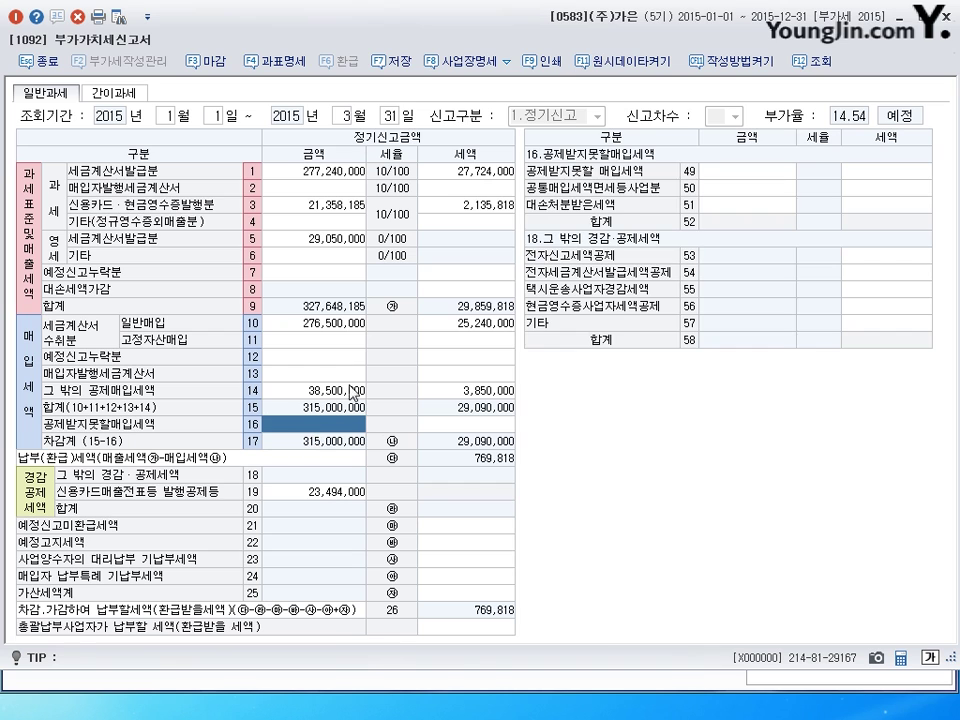
click(312, 390)
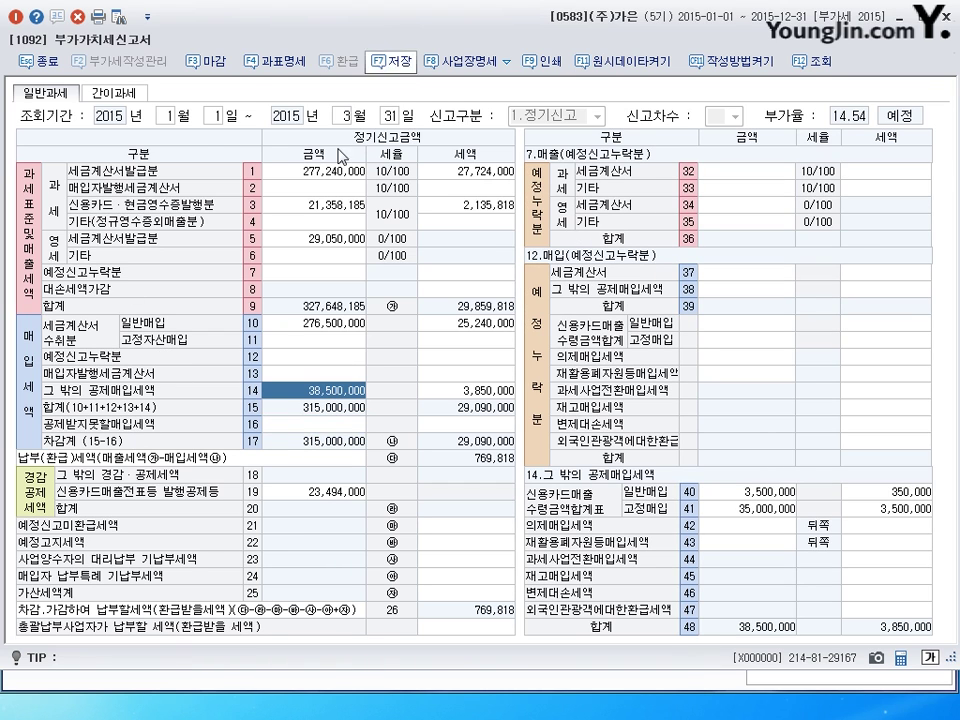
click(940, 34)
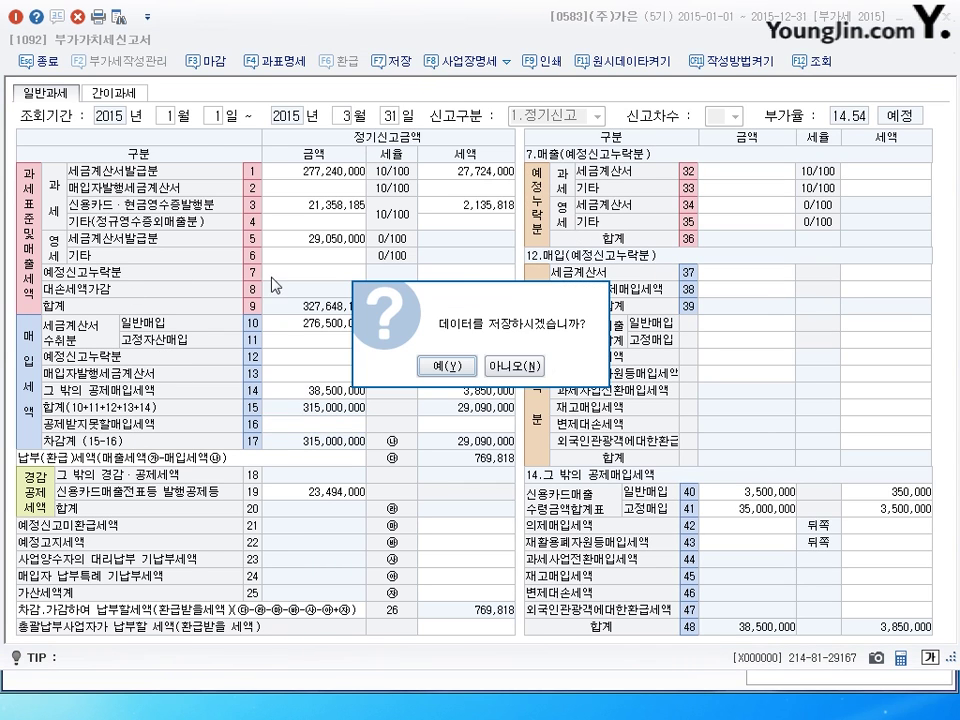
click(500, 368)
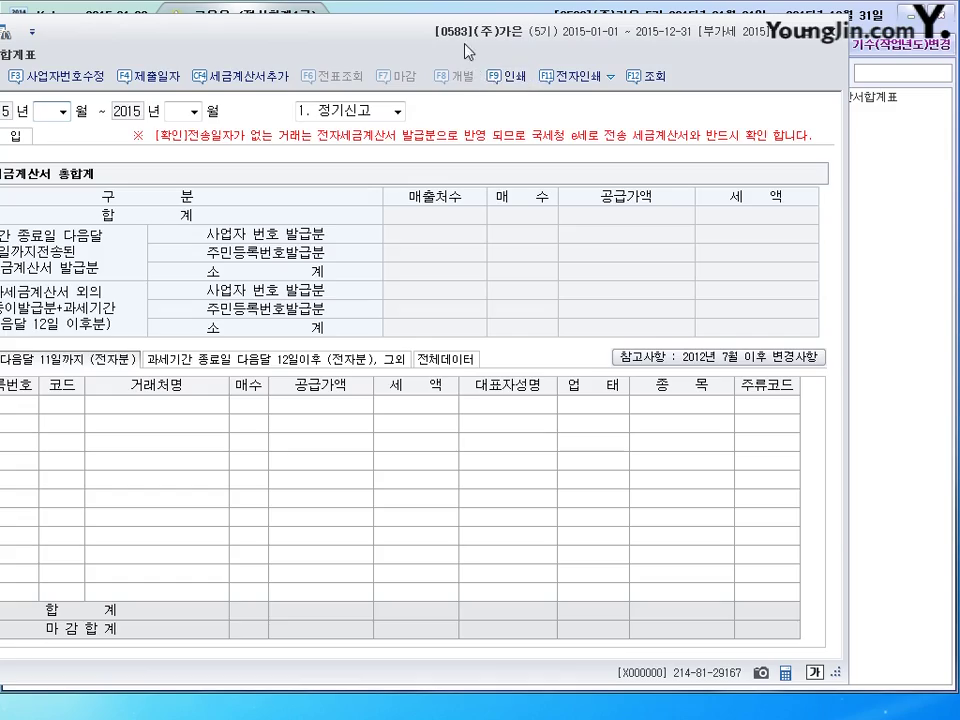
Open the 세금계산서합계표 and bring its window fully into view
drag(450, 45, 580, 203)
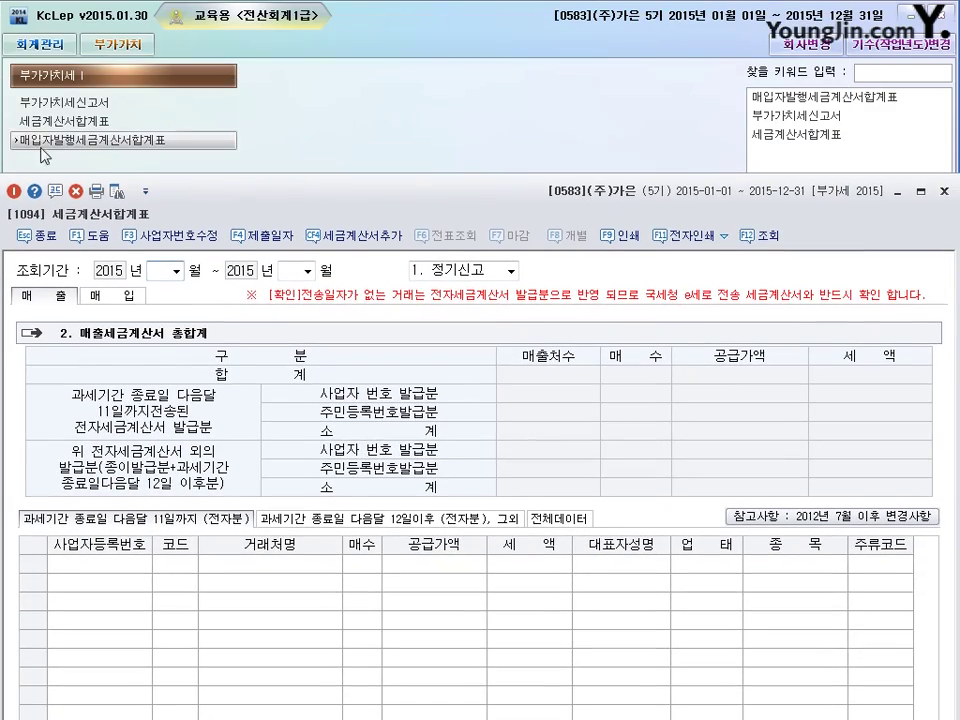
drag(316, 184, 422, 44)
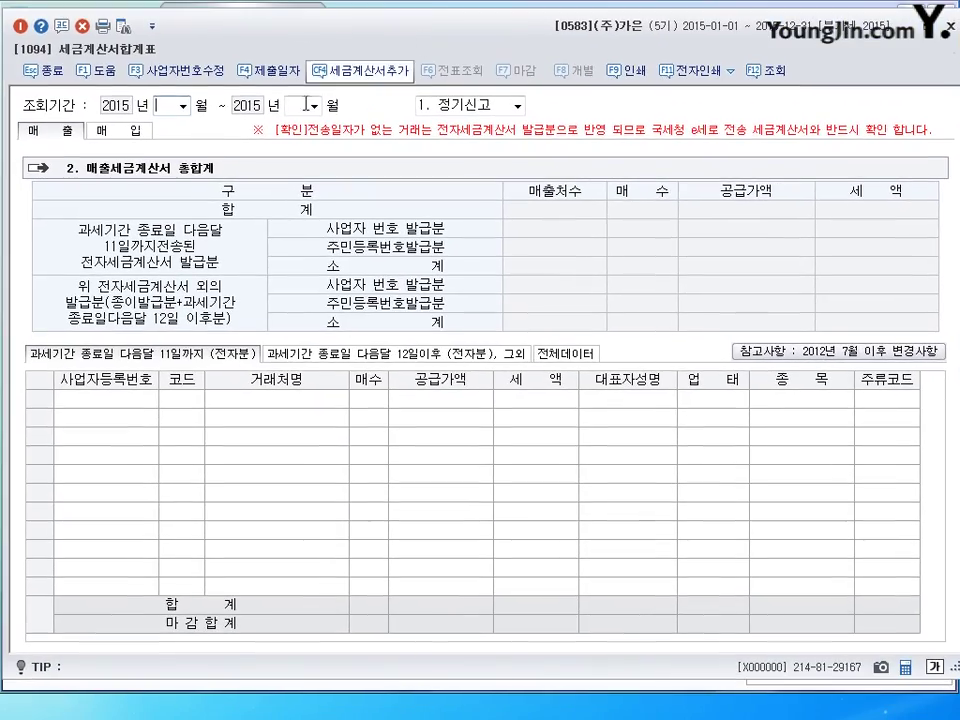
text(1)
key(Return)
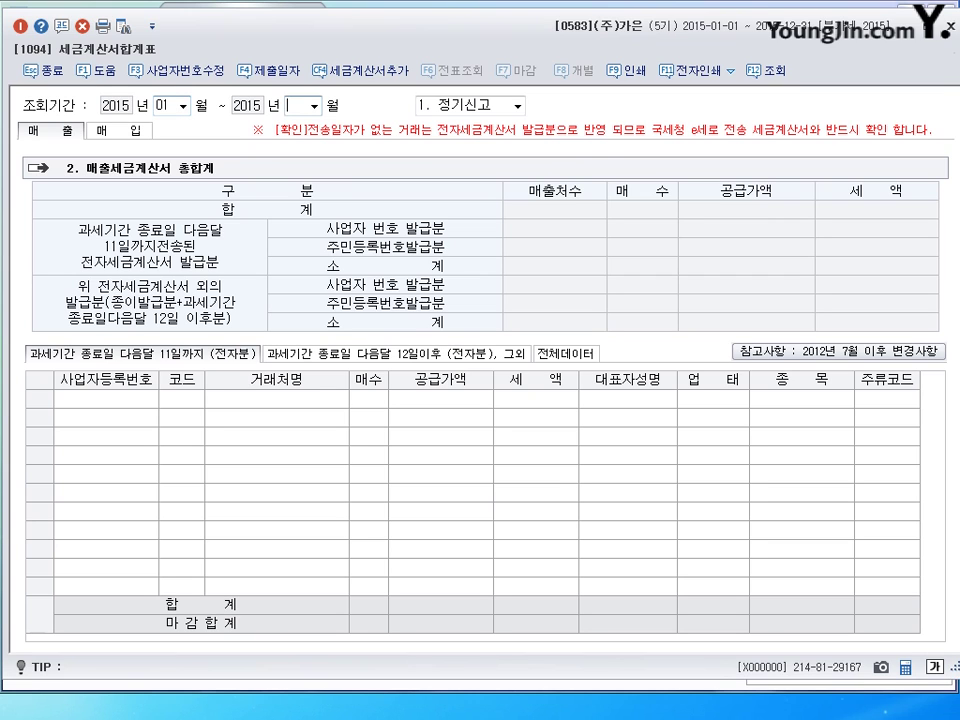
text(3)
key(Return)
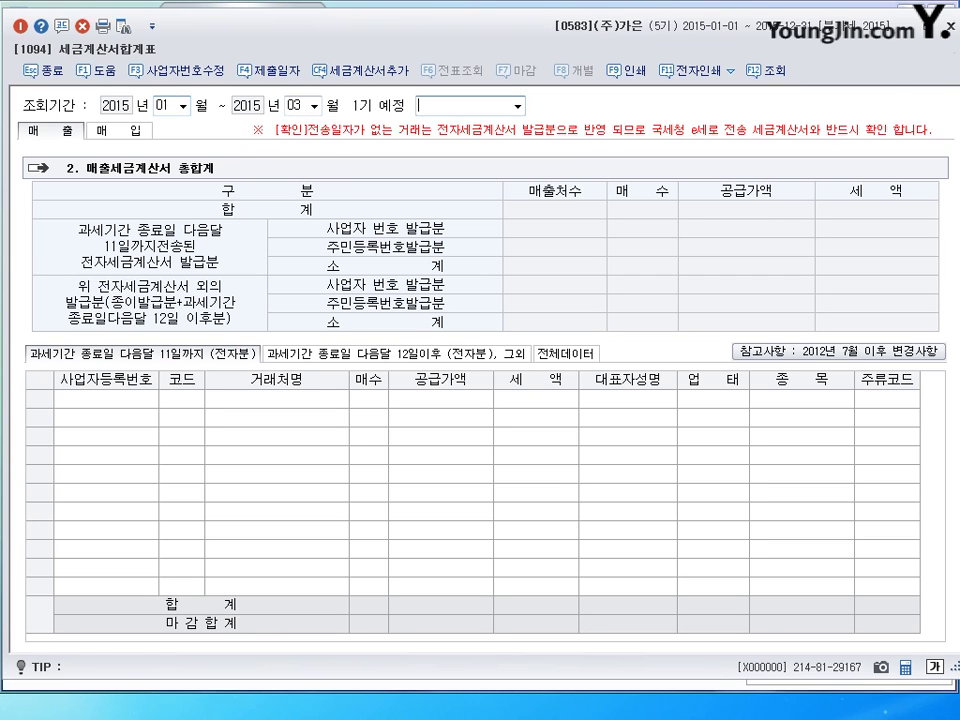
key(Escape)
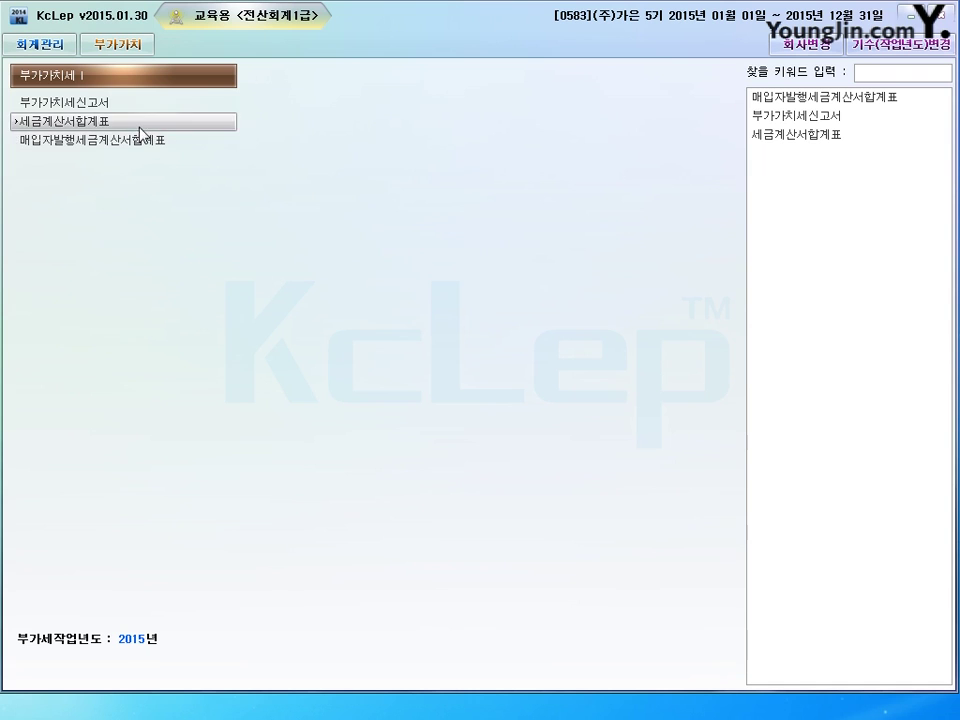
Reopen the 세금계산서합계표 and query it for January through March 2015
key(Return)
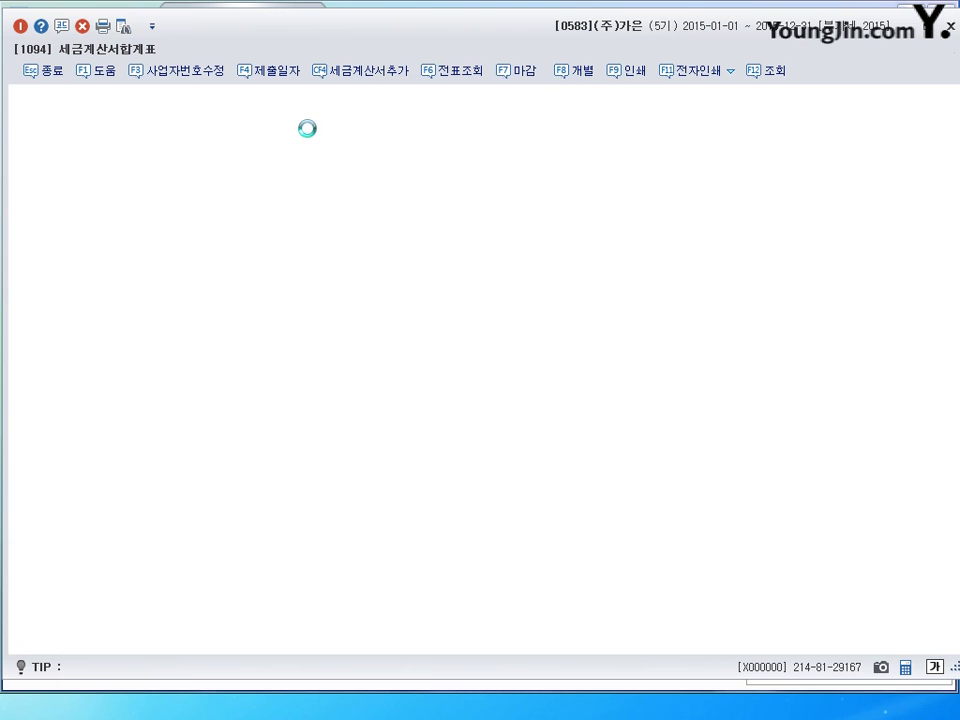
text(1)
key(Return)
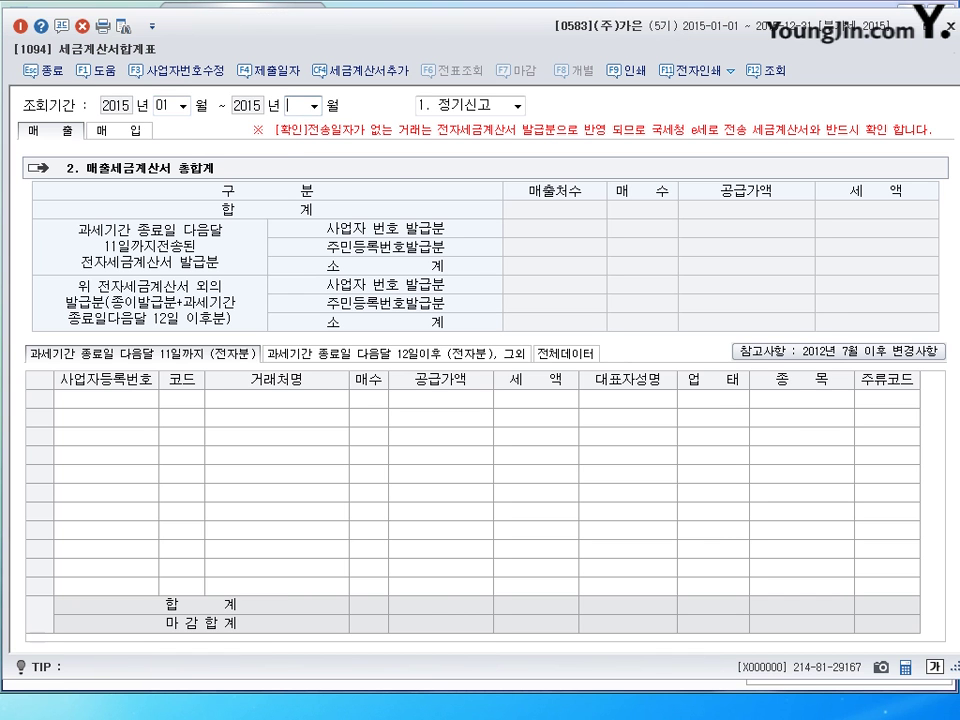
text(3)
key(Return)
key(Return)
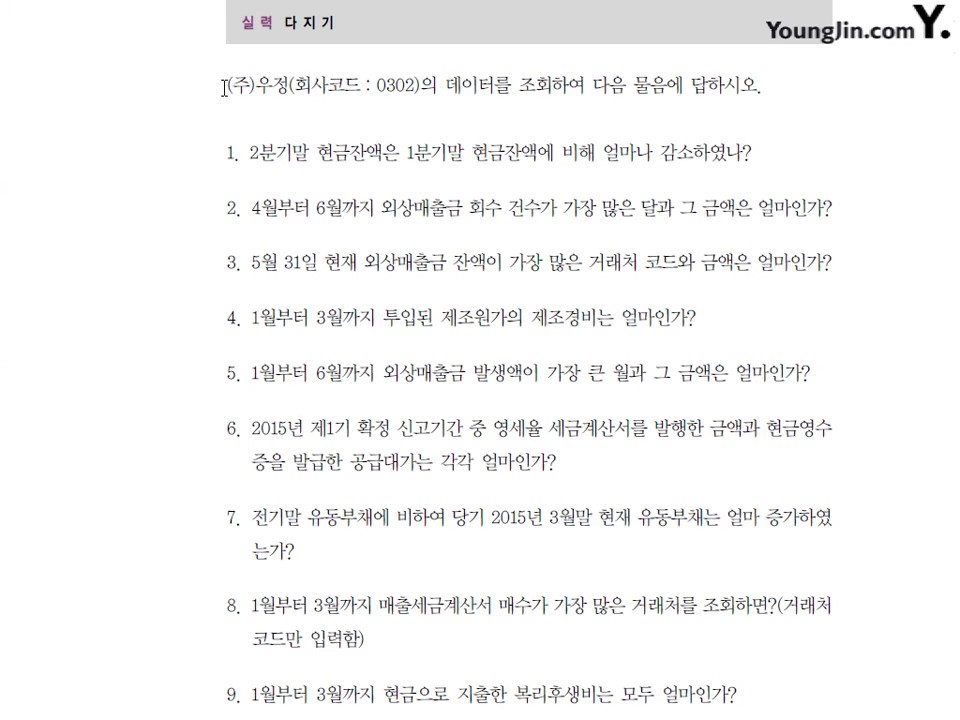
Mark the company name and company code in the instruction line of the 실력 다지기 exercise
drag(227, 84, 437, 86)
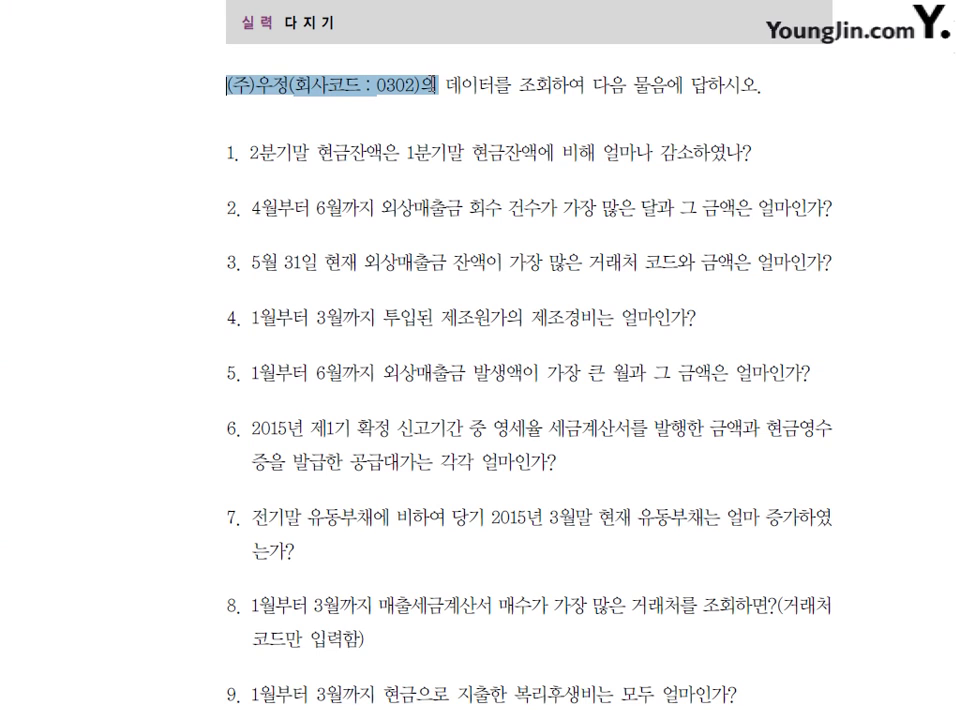
click(318, 84)
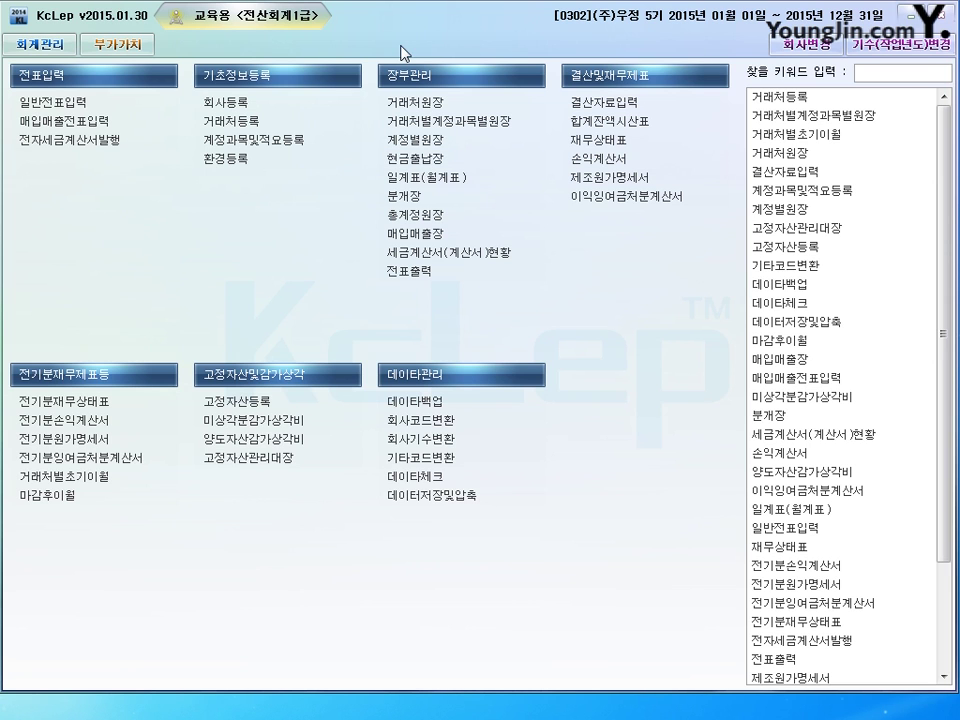
With company 0302 (주)우정 loaded, query the 현금출납장 for 31 March 2015 and check the day's closing cash balance
click(421, 160)
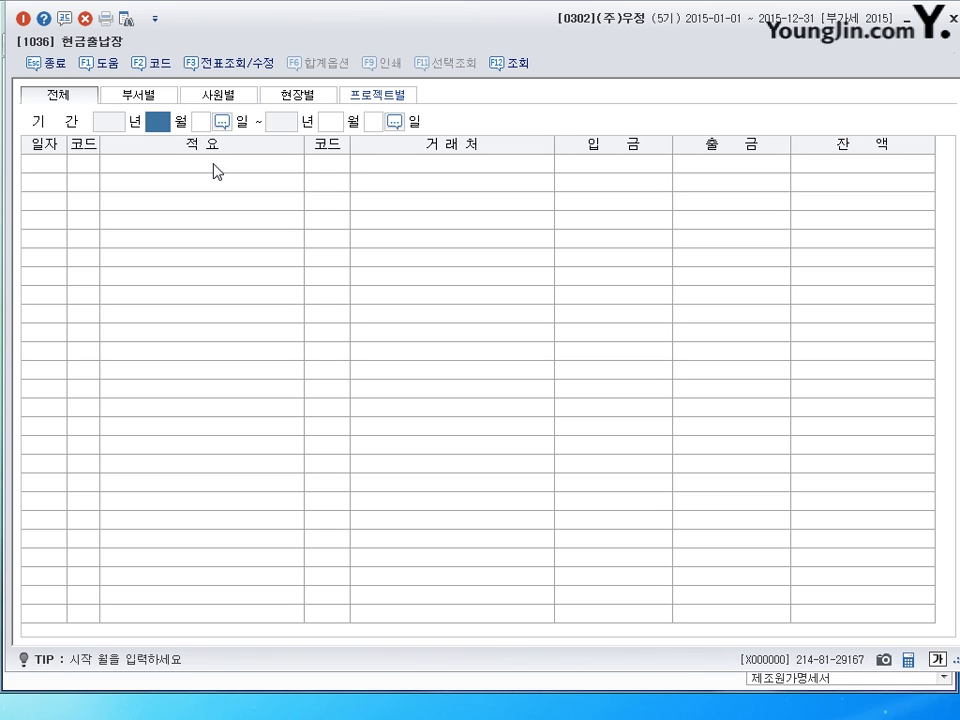
text(3)
key(Return)
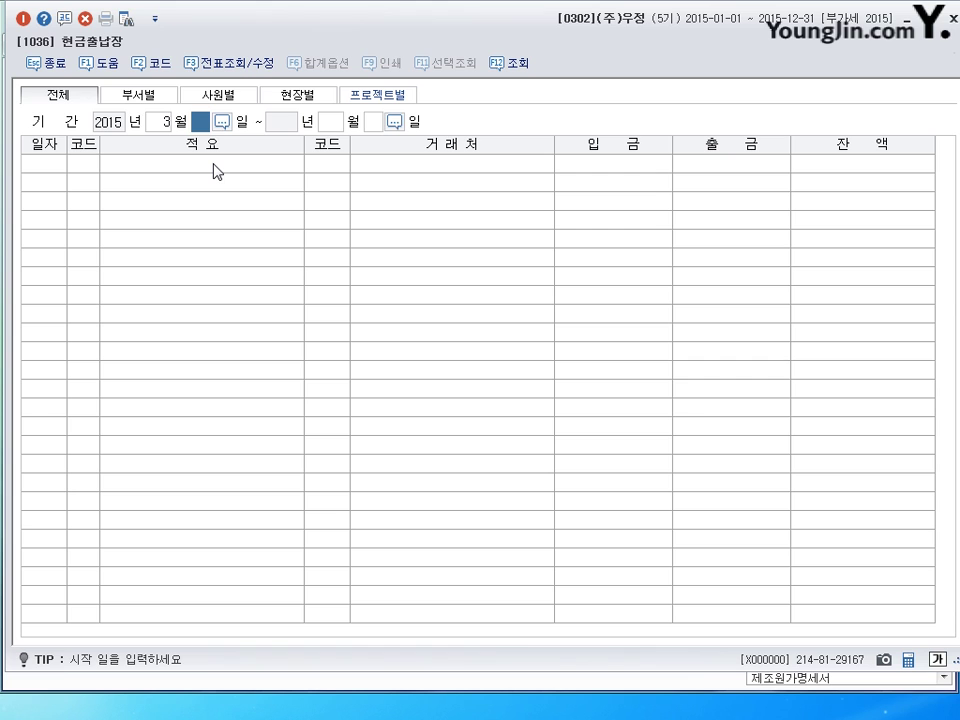
text(31)
key(Return)
text(3)
key(Return)
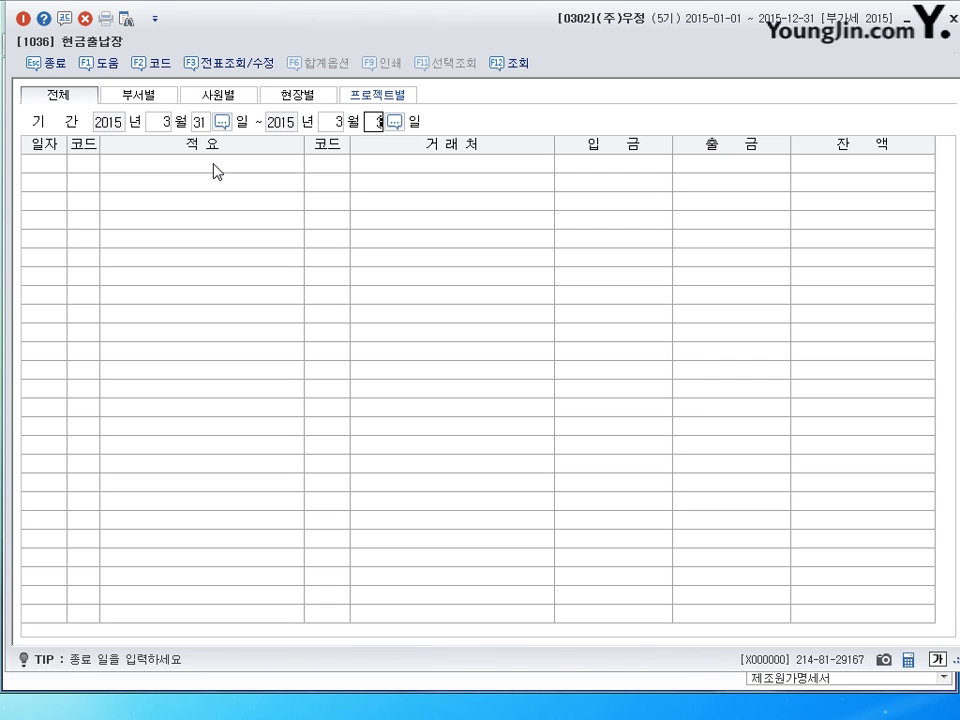
text(31)
key(Return)
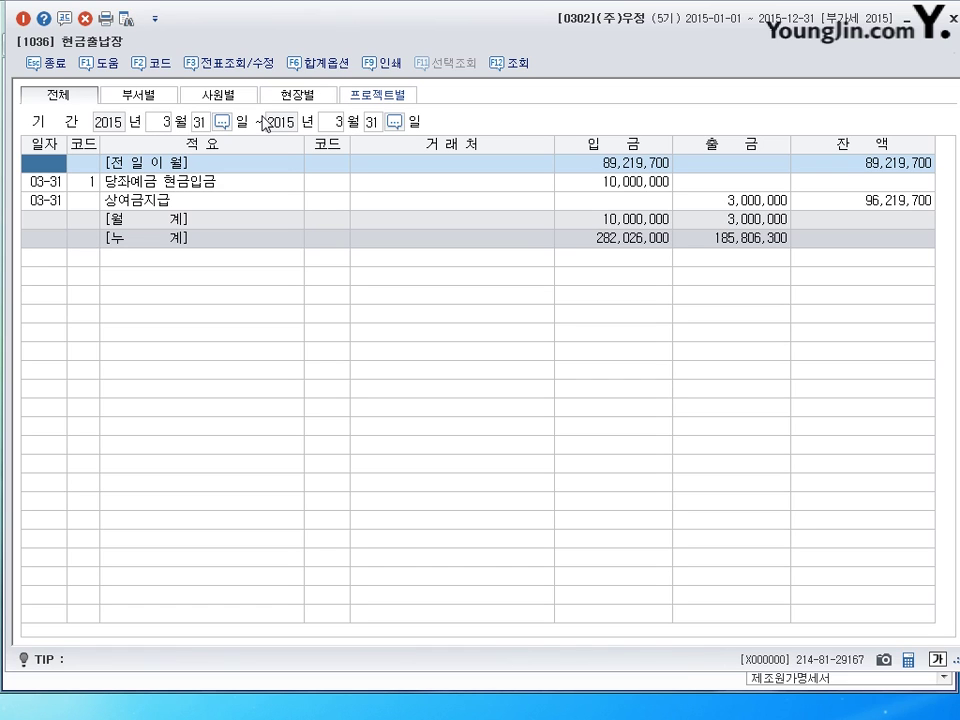
click(892, 200)
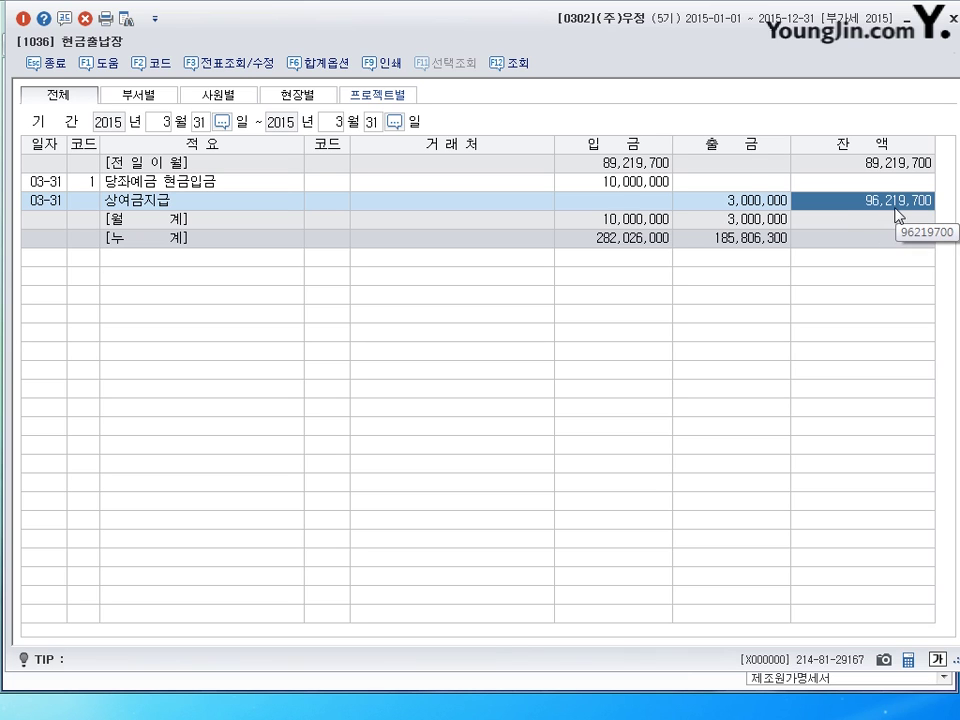
Query the 현금출납장 for 30 June 2015 and check the cash balance
click(163, 124)
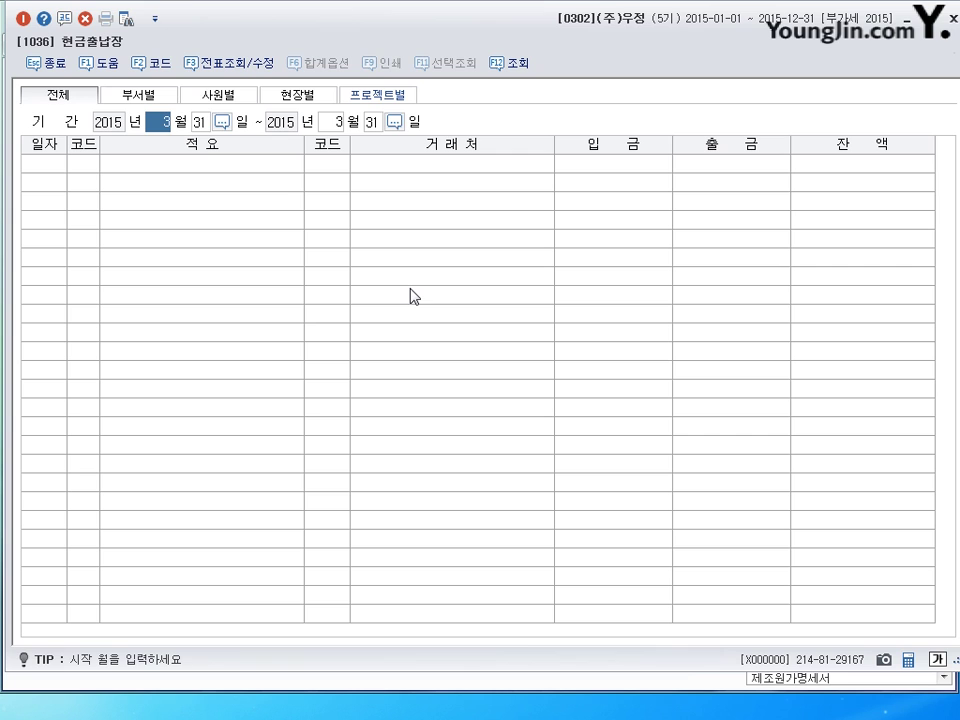
text(6)
key(Return)
text(30)
key(Return)
text(6)
key(Return)
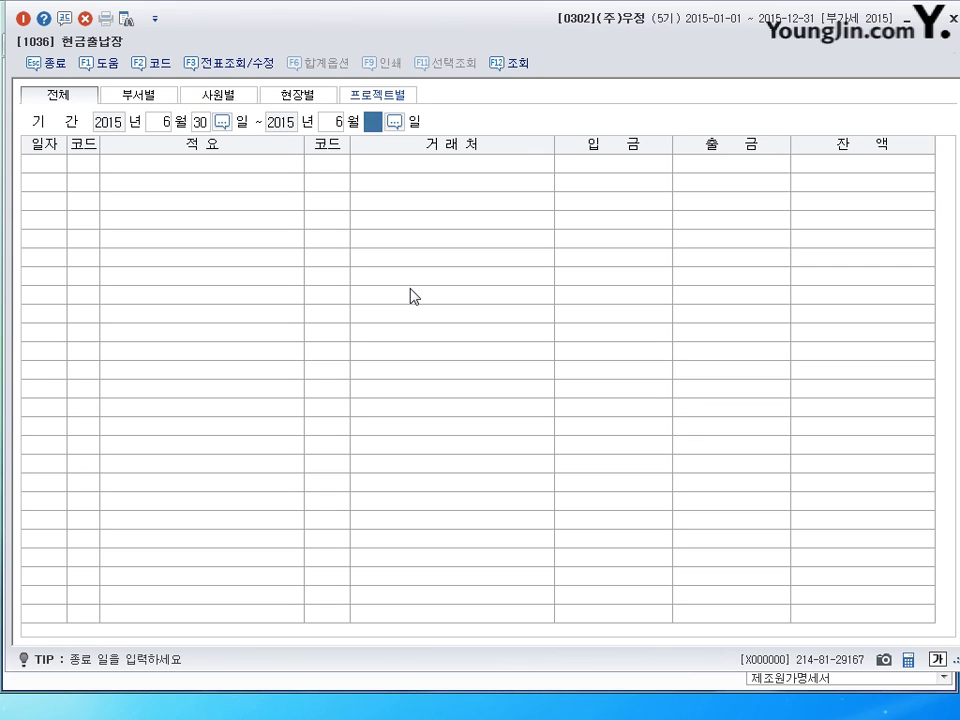
text(30)
key(Return)
click(900, 164)
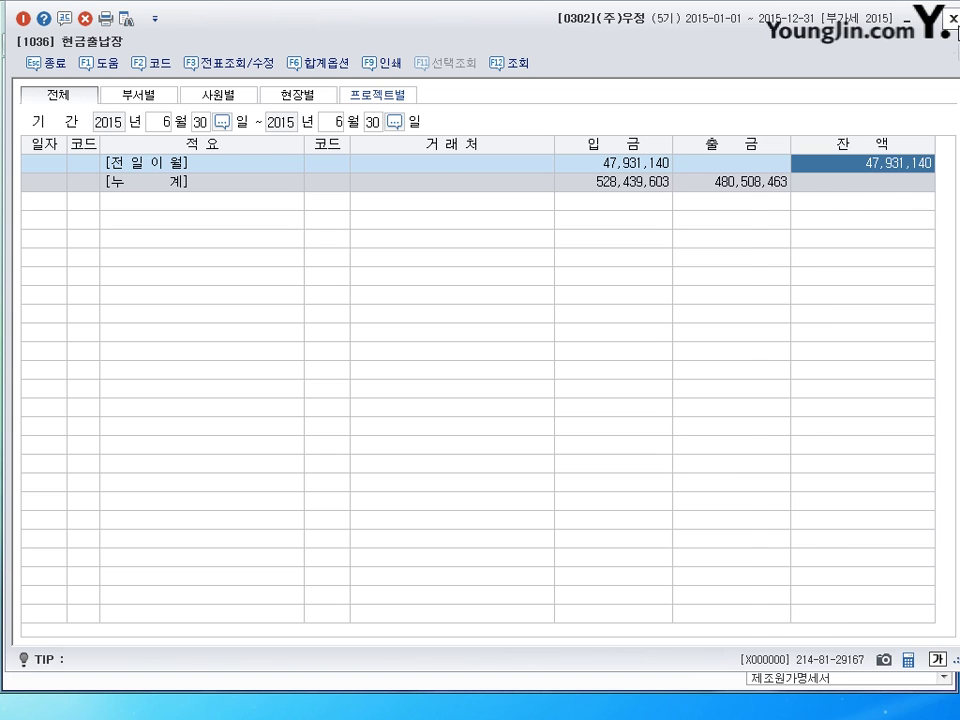
Query the 계정별원장 from 1 April to 30 June 2015 for account 0108 외상매출금
key(Escape)
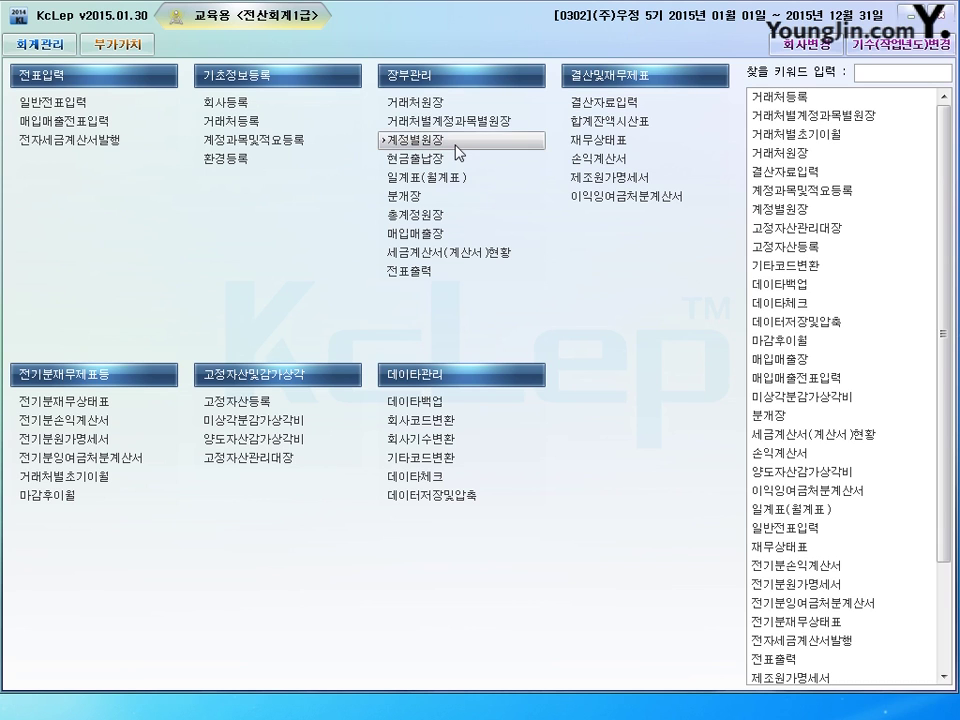
click(415, 139)
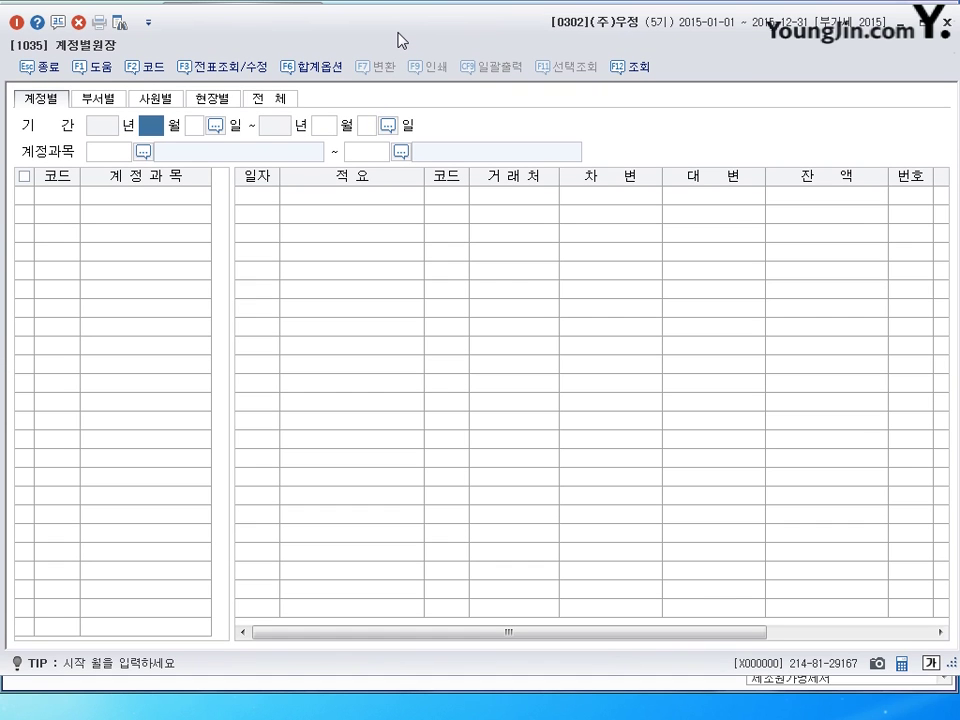
text(1)
key(Return)
text(6)
key(Return)
key(Return)
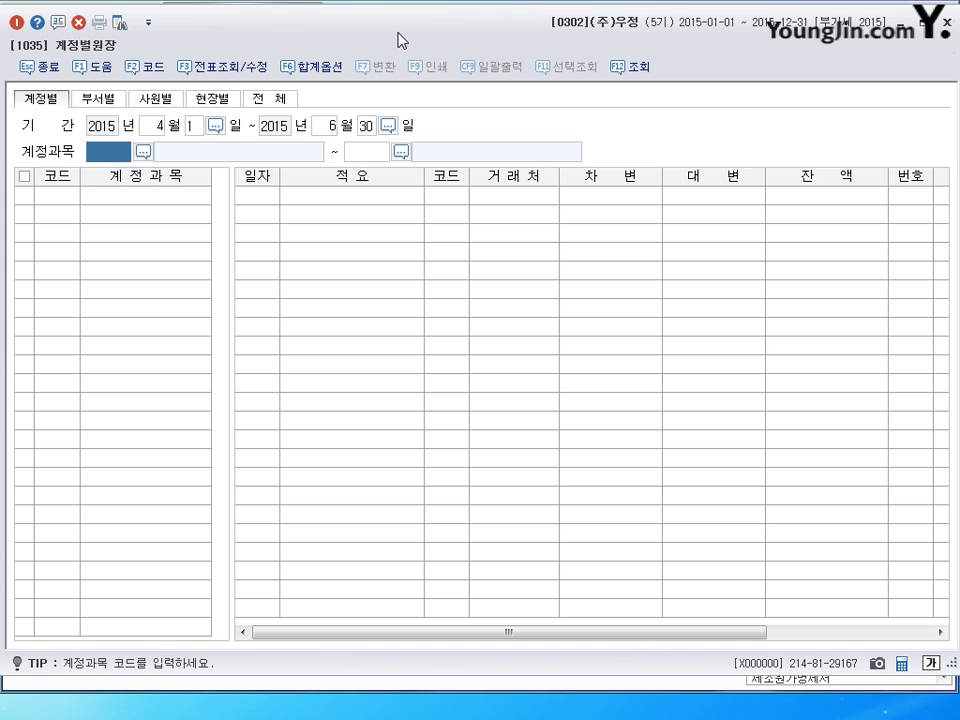
text(108)
key(Return)
text(108)
key(Return)
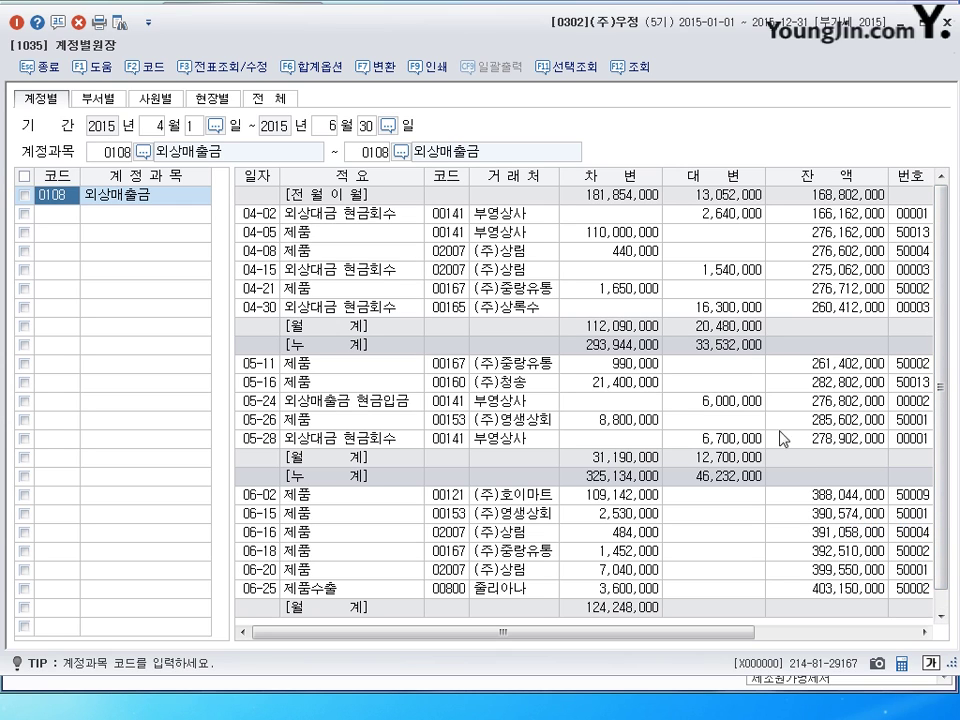
Examine the individual 외상매출금 collections on the credit side for April and May
click(727, 213)
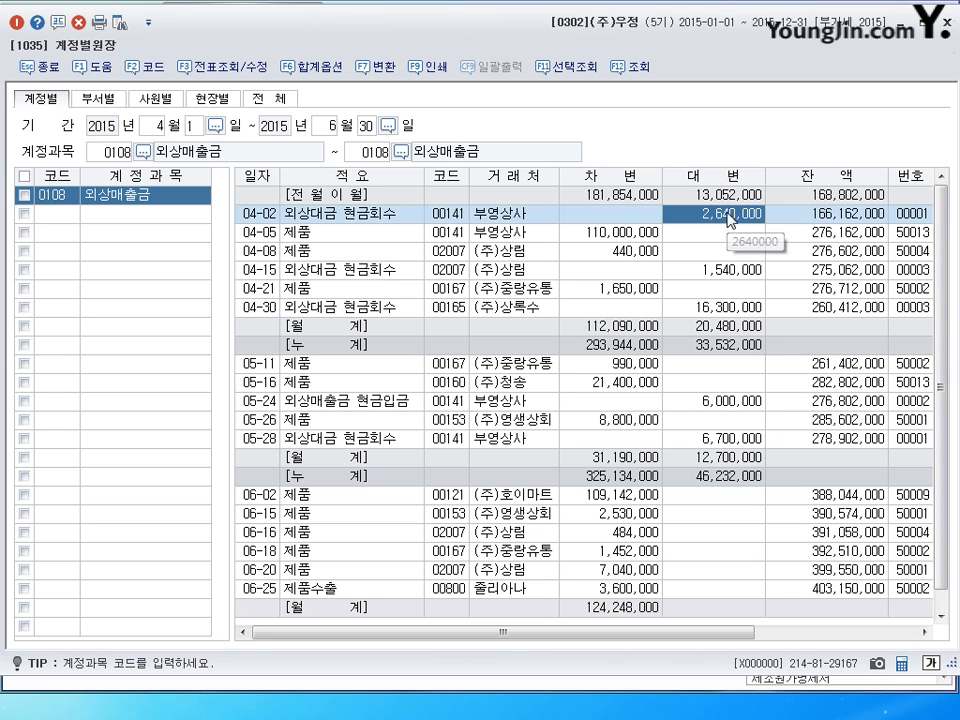
click(729, 277)
click(733, 311)
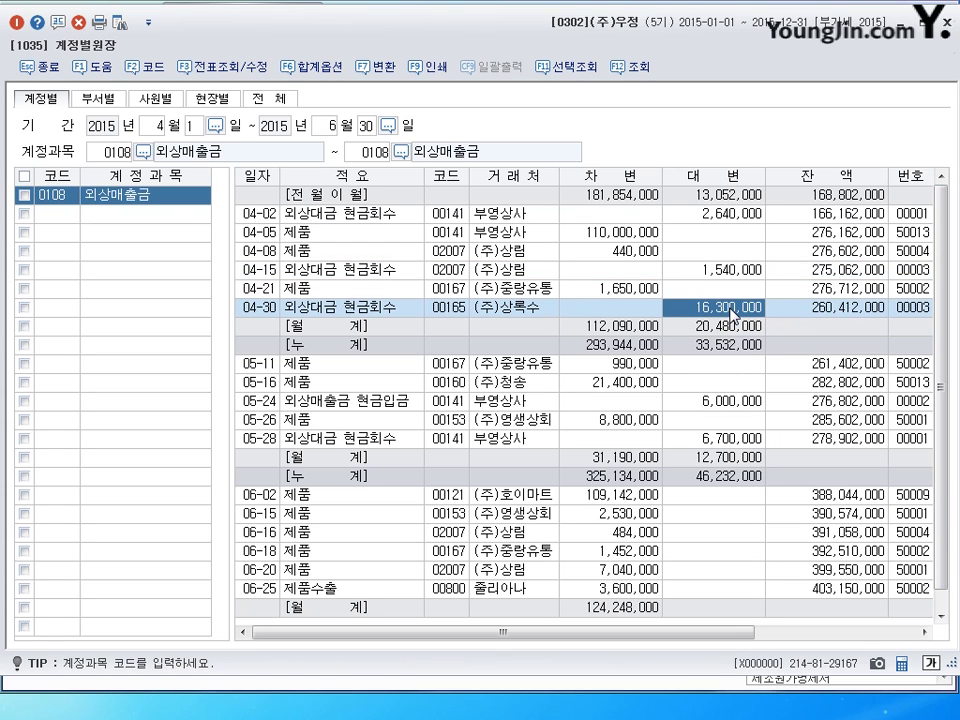
click(729, 402)
click(725, 446)
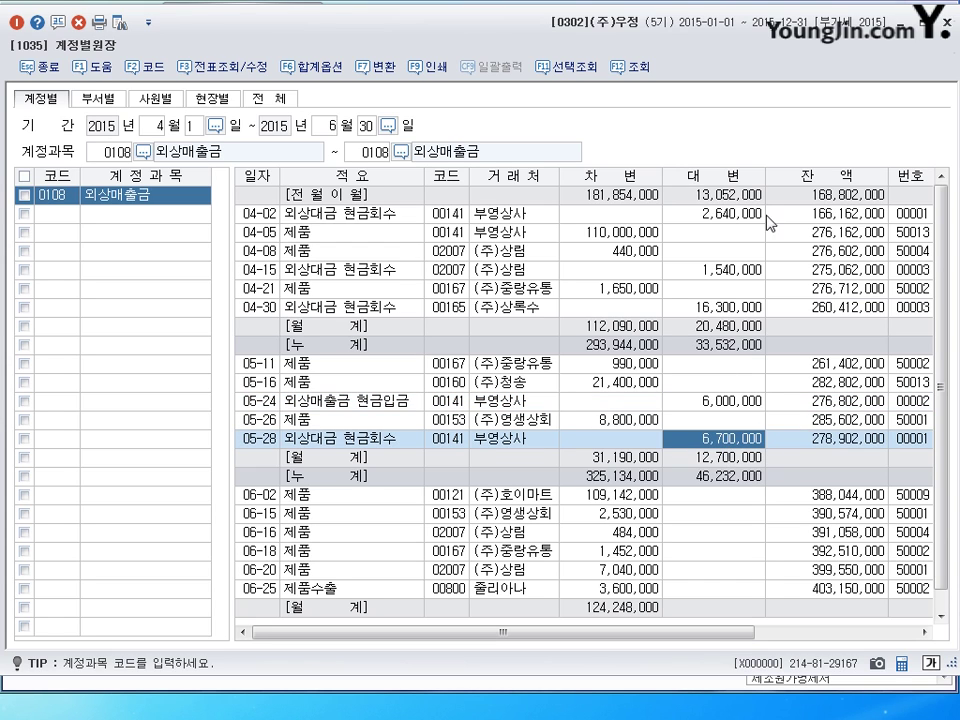
Compare the April, May and June monthly credit totals of 외상매출금 and close the 계정별원장
click(717, 328)
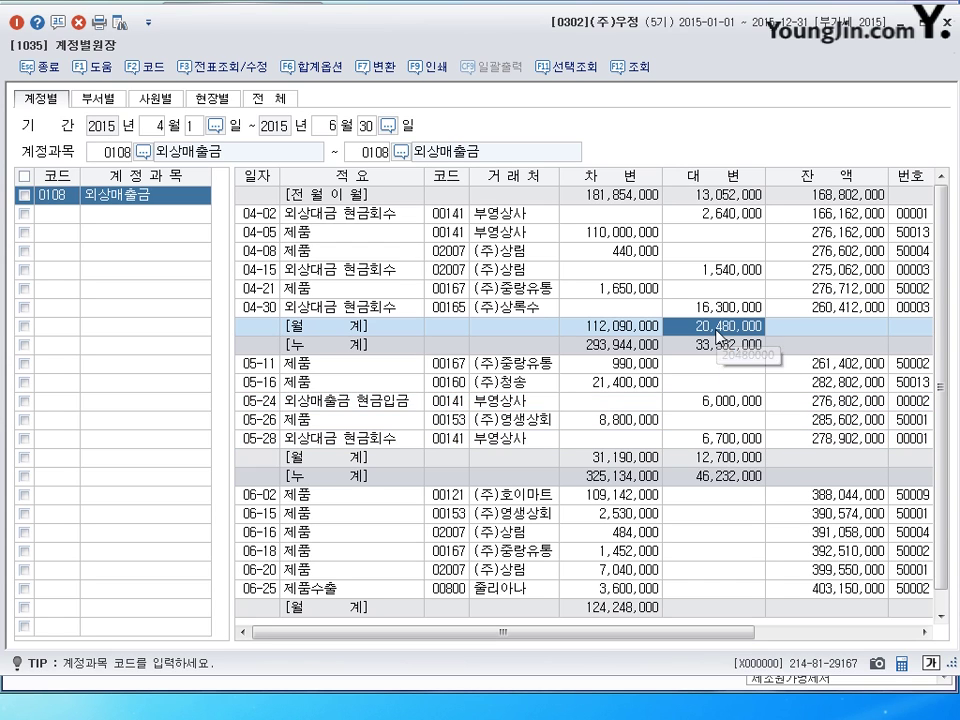
click(718, 457)
scroll(845, 600, down, 1)
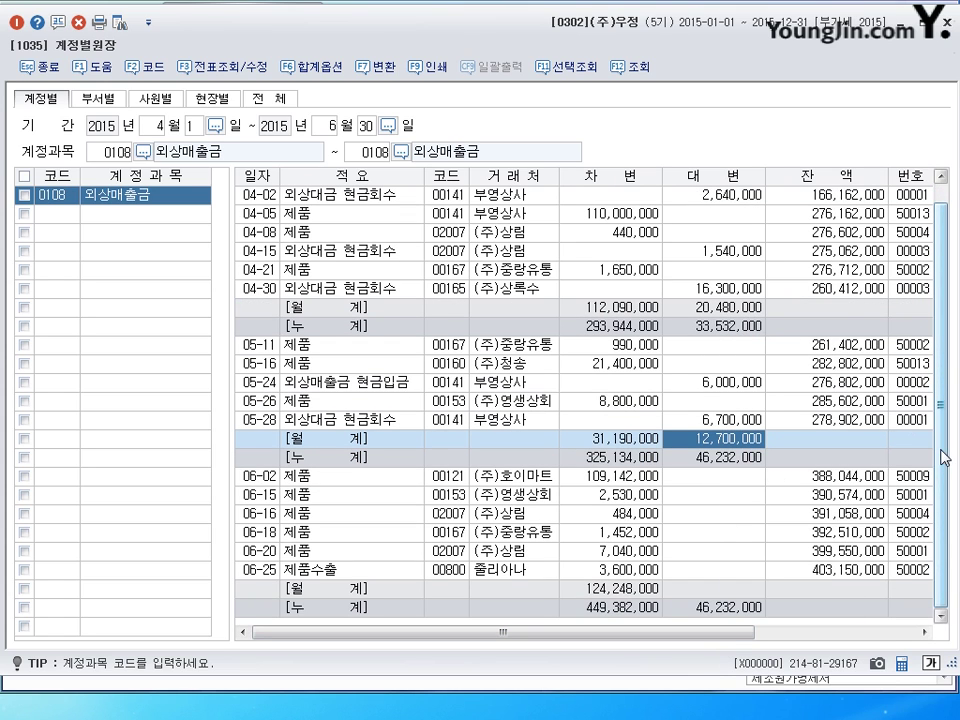
scroll(944, 457, up, 1)
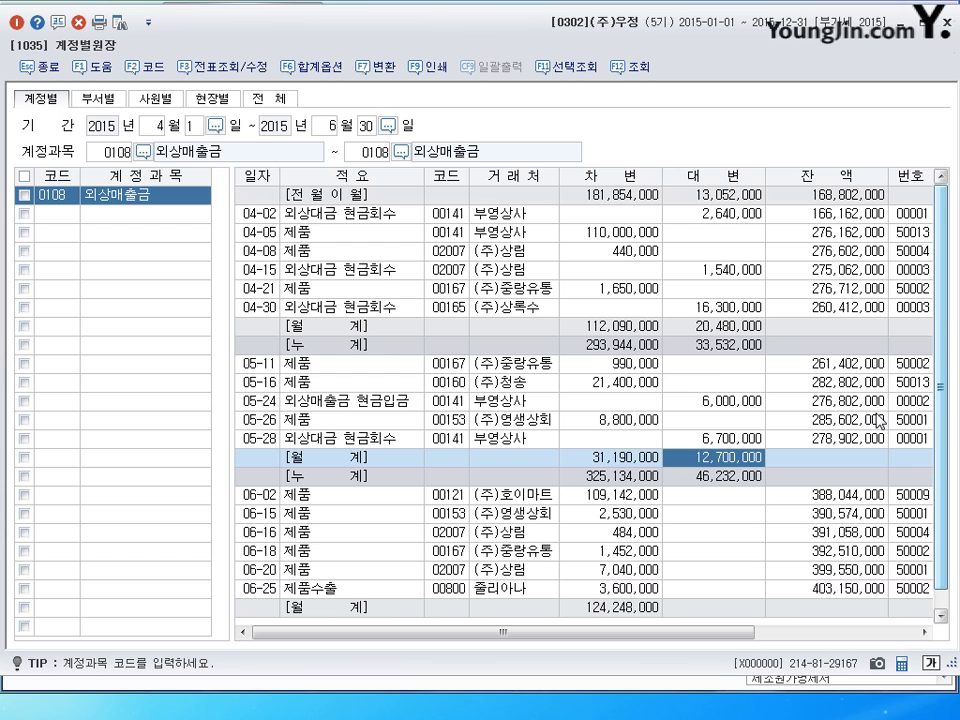
click(722, 328)
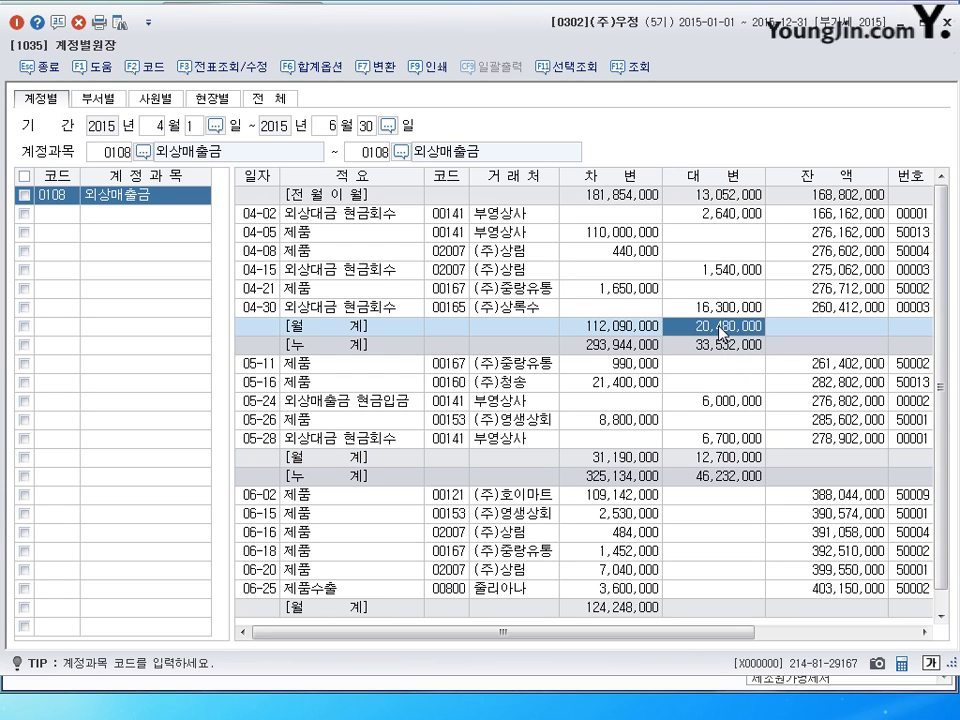
click(724, 457)
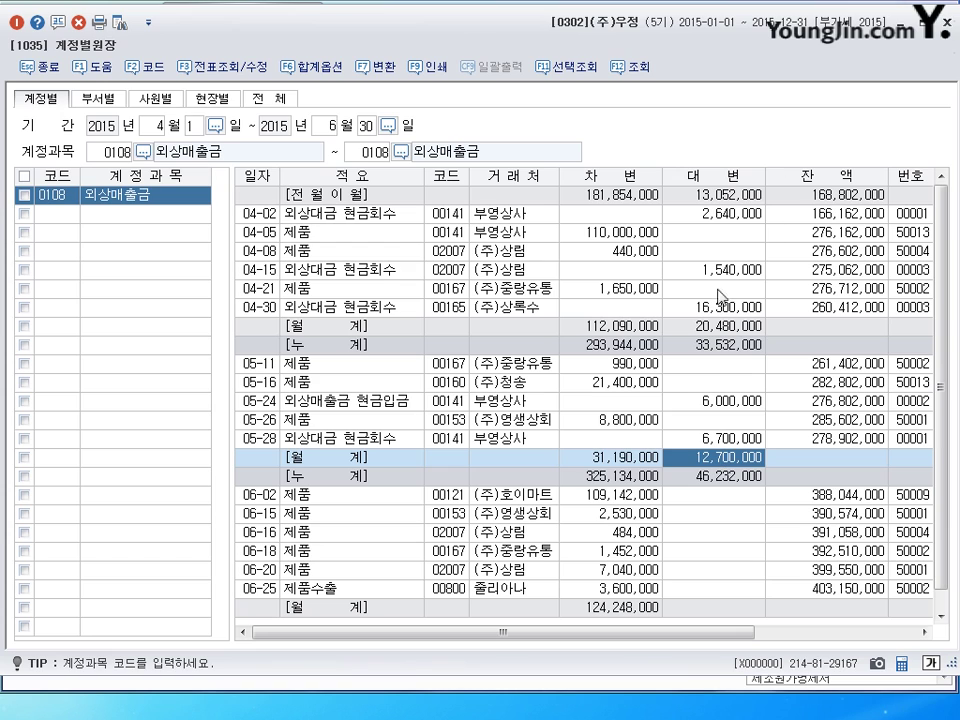
click(712, 326)
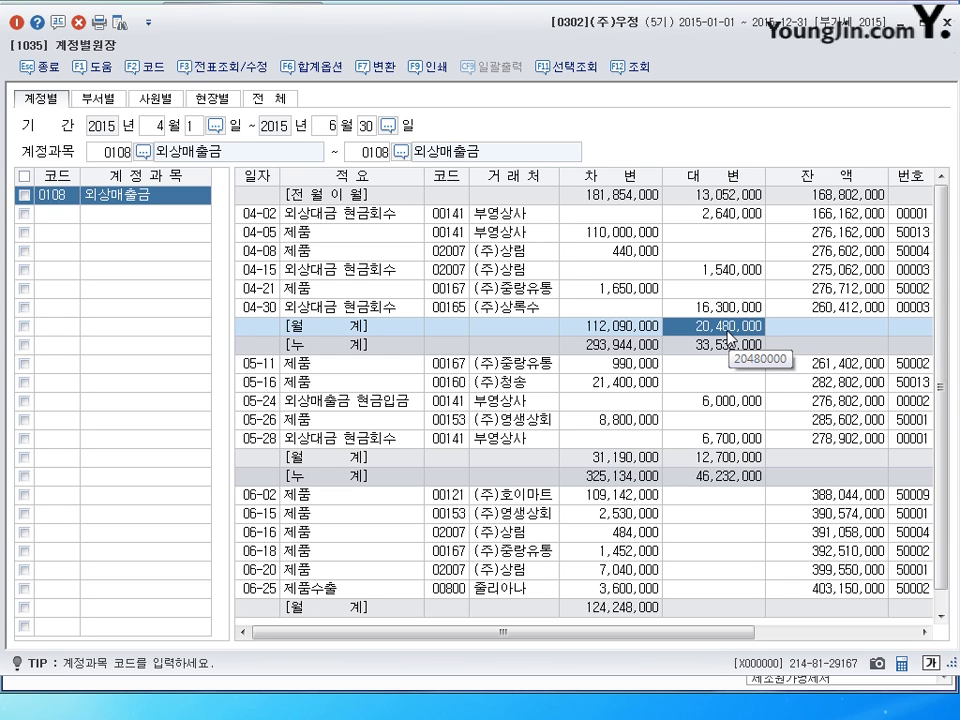
click(946, 16)
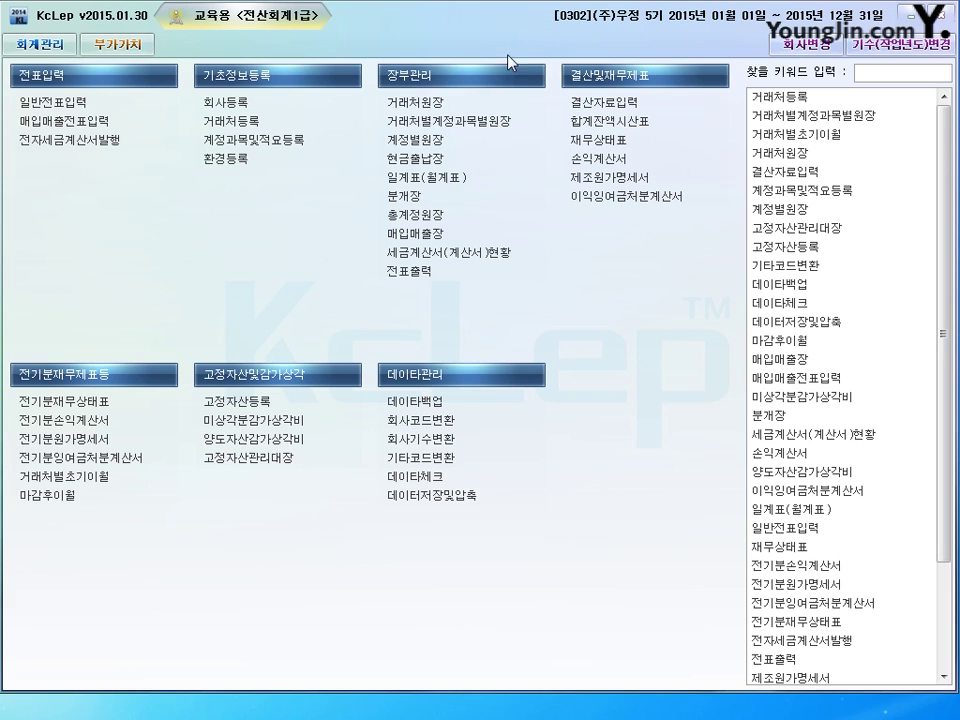
Query the 거래처원장 balances for 31 May 2015 on account 0108 외상매출금, customers 00102 to 99603, and check 부영상사's balance
click(441, 104)
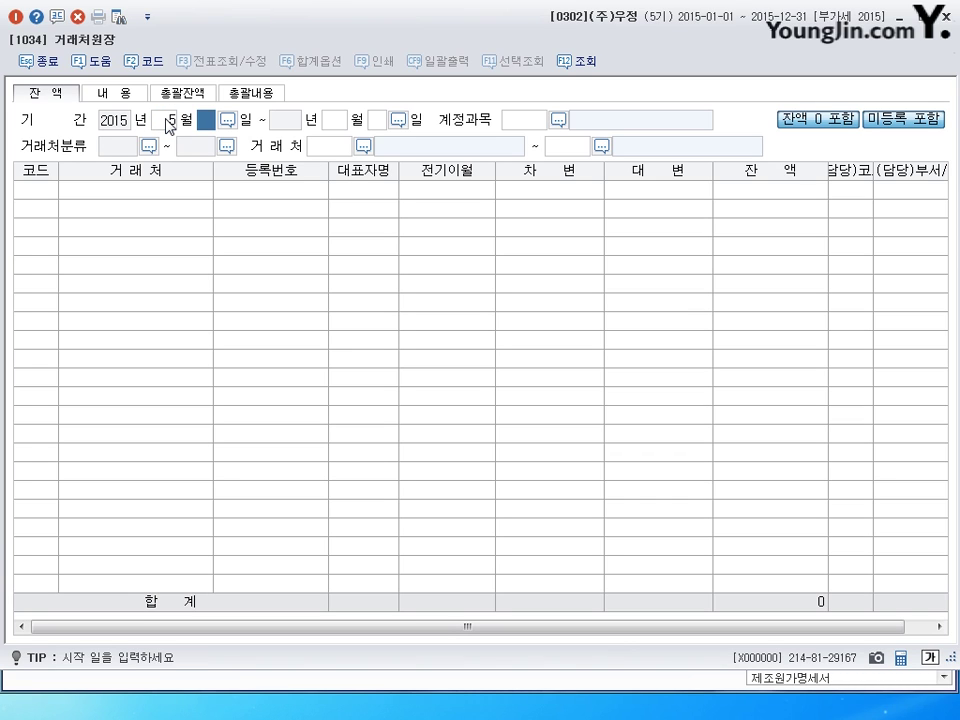
text(5)
key(Return)
key(Return)
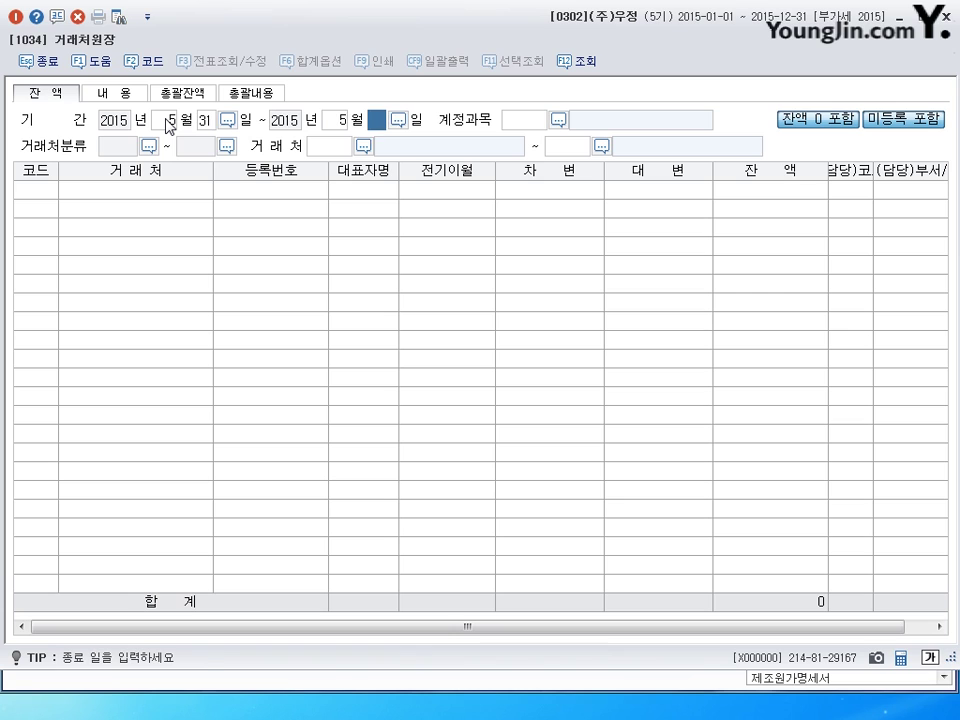
key(Return)
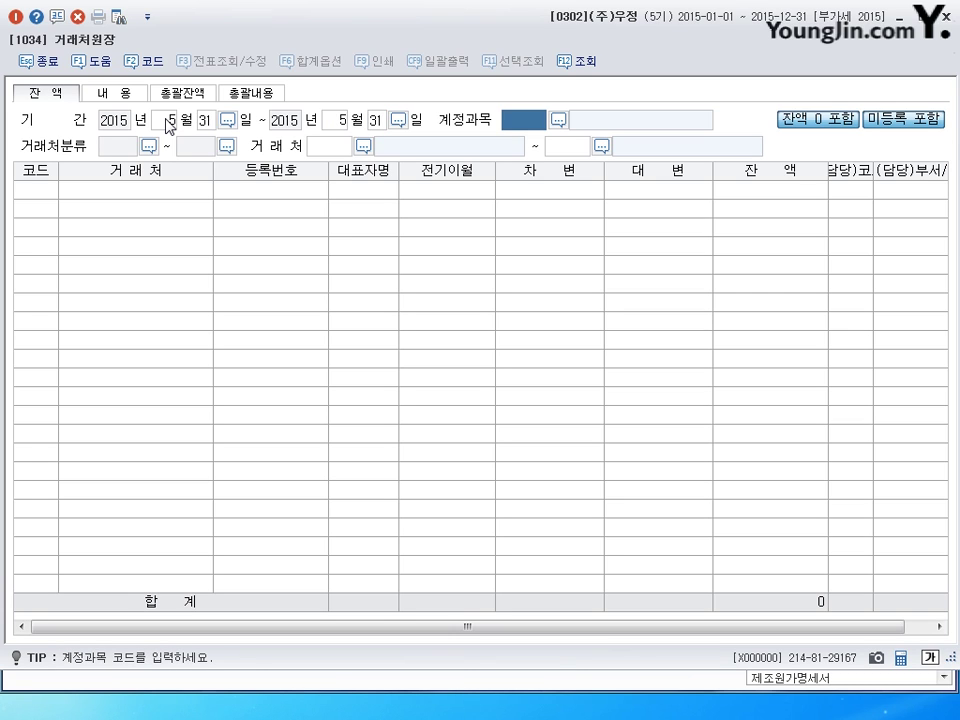
text(0108)
key(Return)
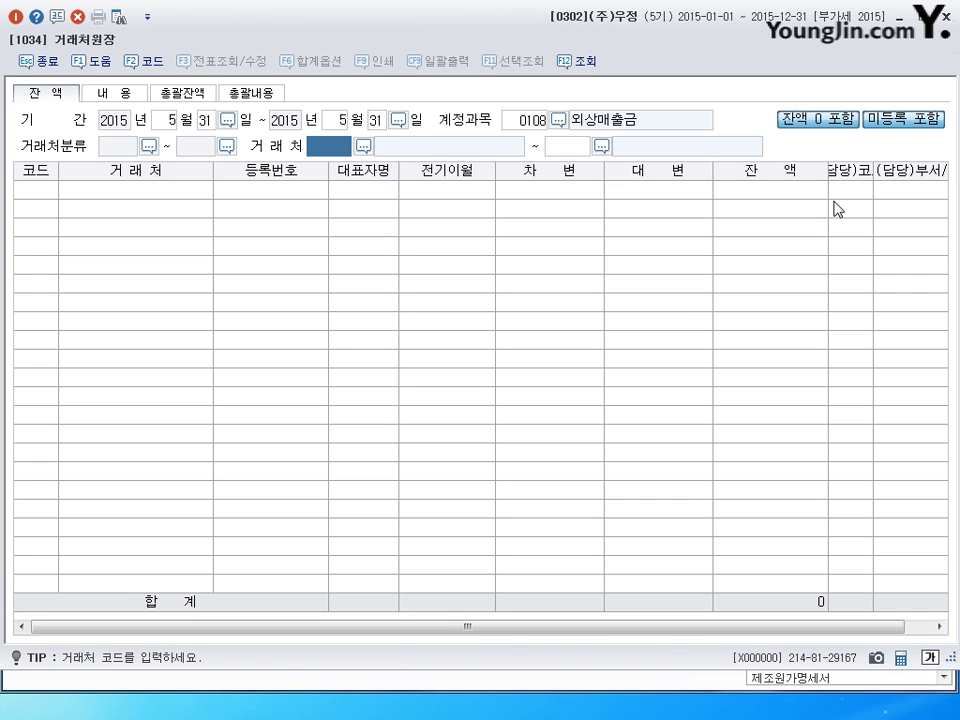
text(00102)
key(Return)
key(Return)
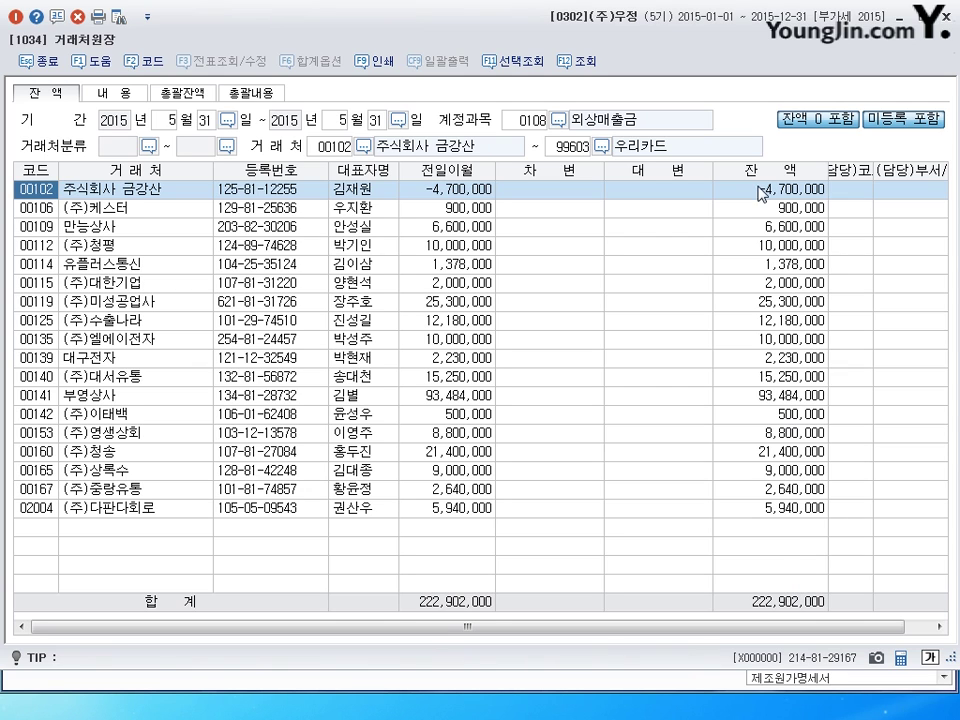
click(787, 397)
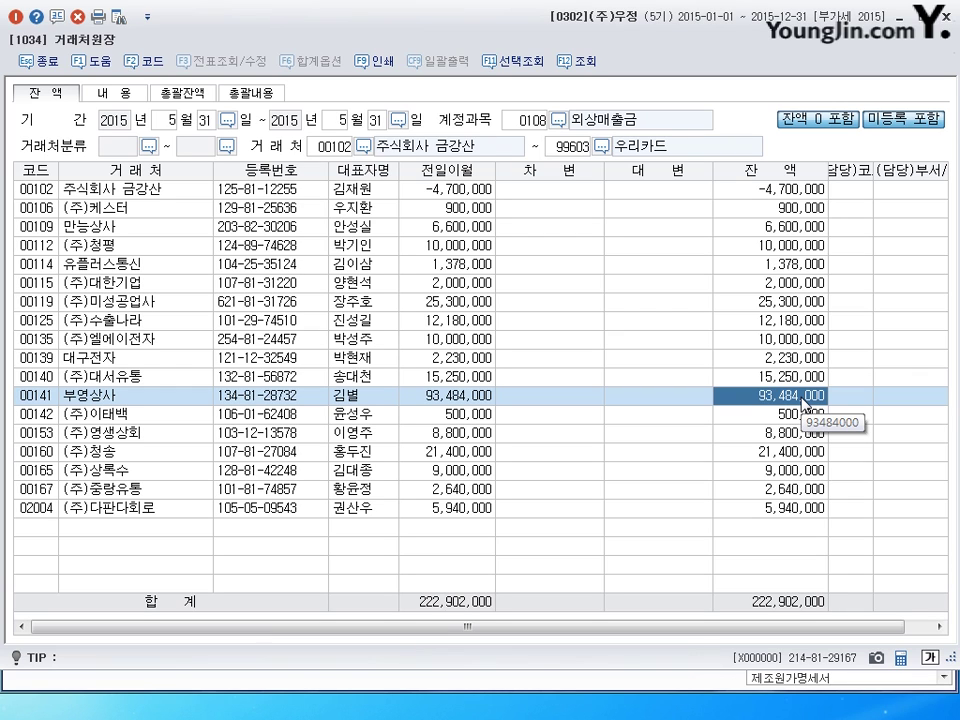
click(946, 14)
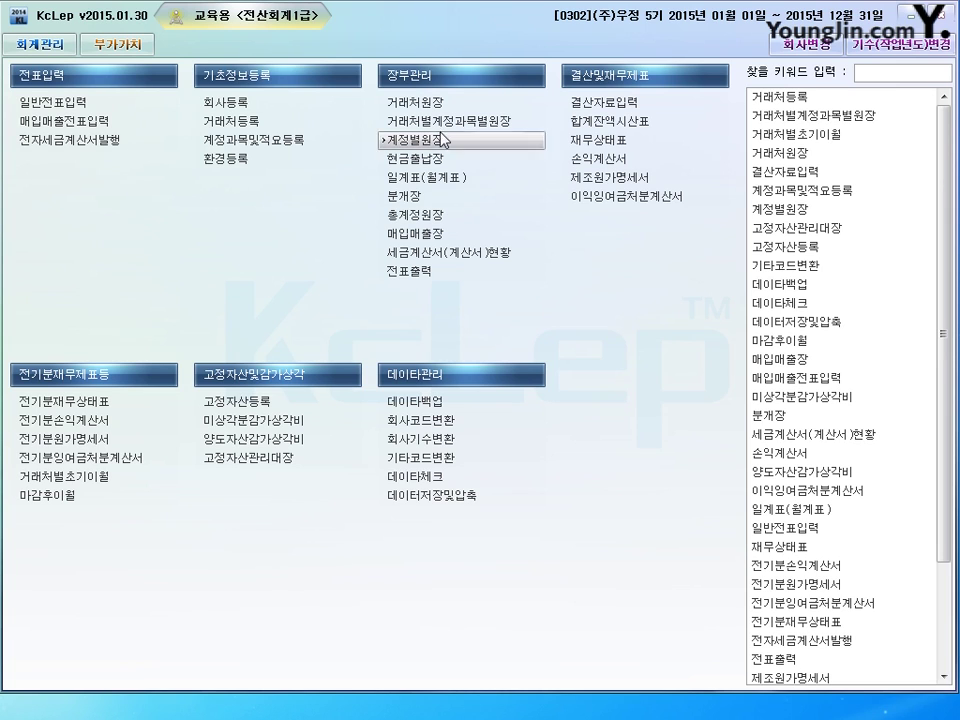
Query the 월계표 for January through March 2015
click(447, 193)
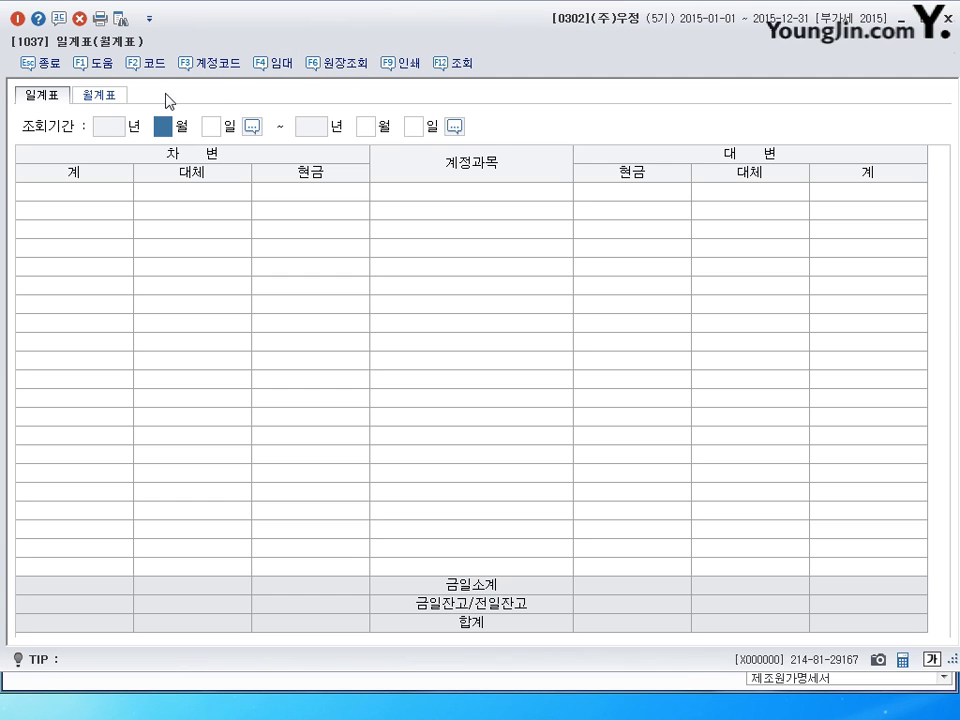
click(105, 97)
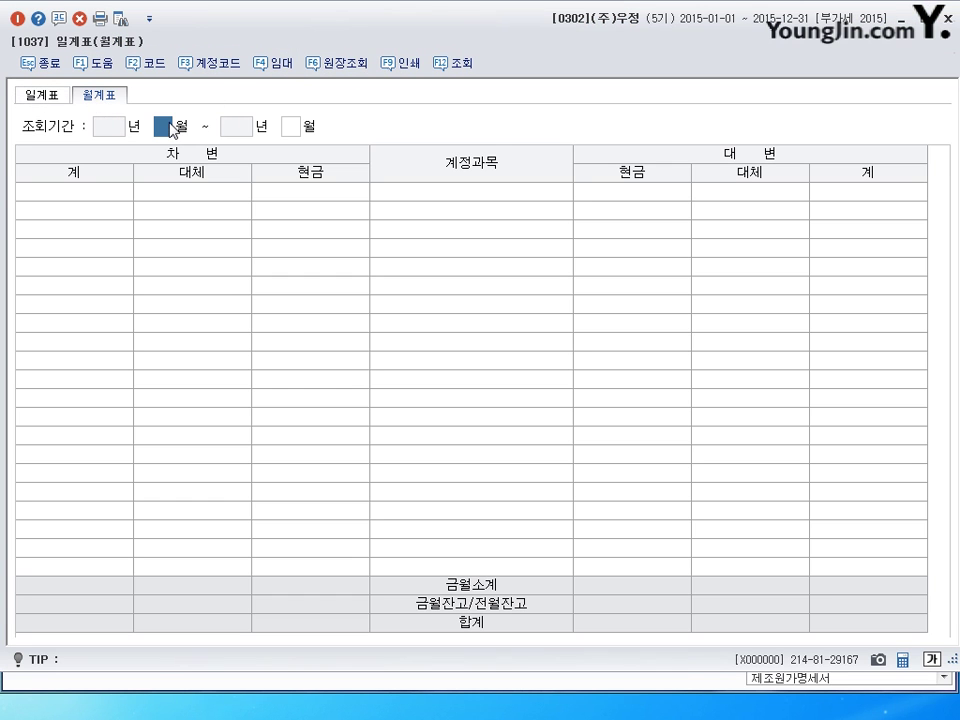
text(1)
key(Return)
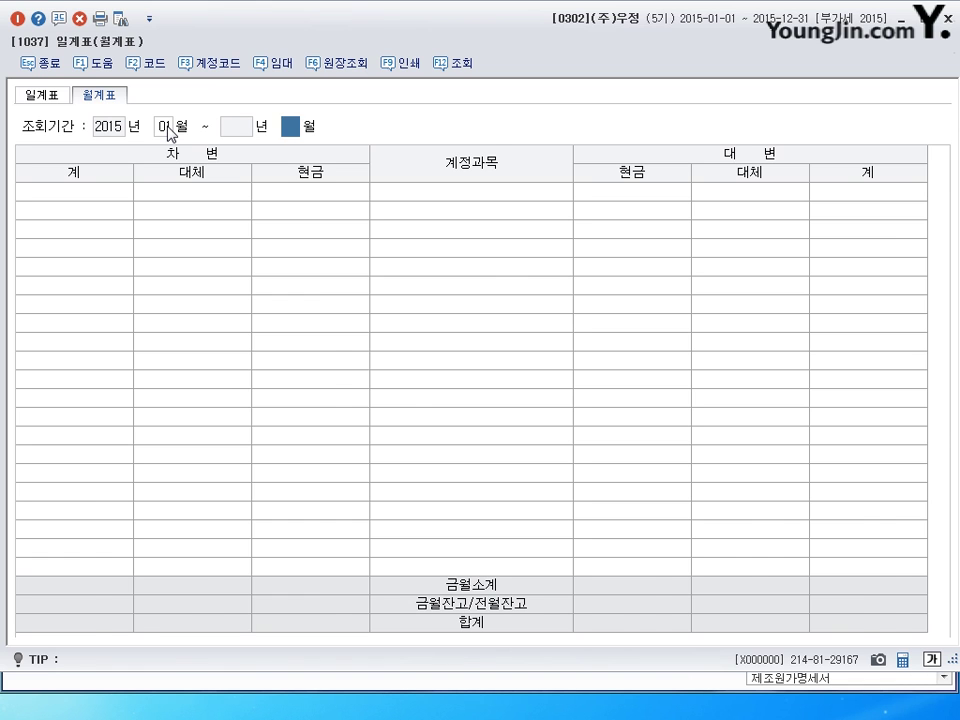
text(3)
key(Return)
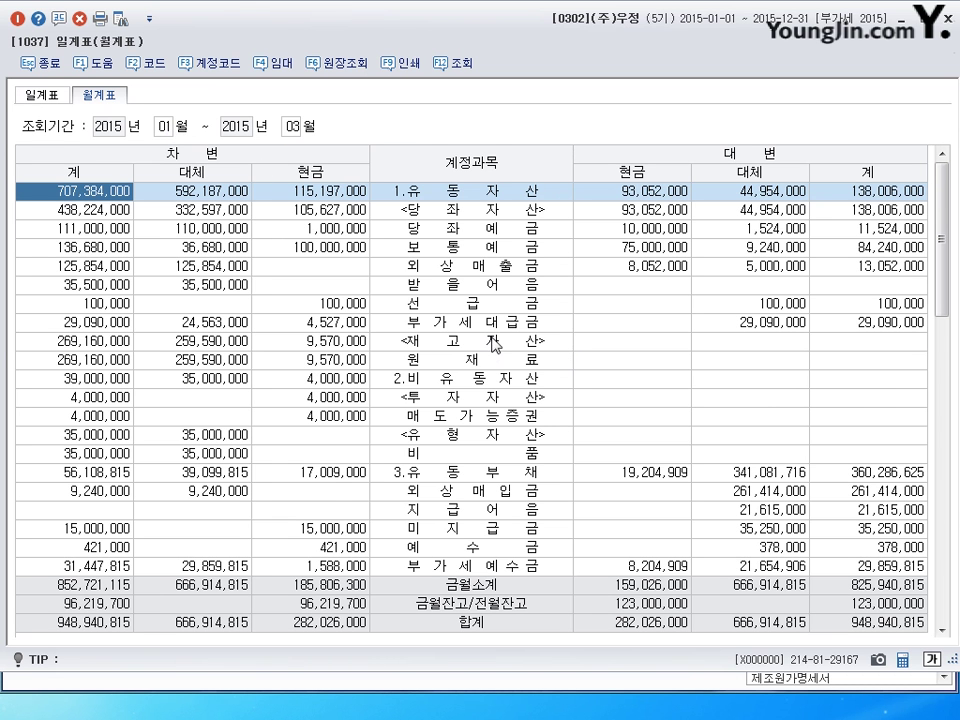
Check the debit total of 제조경비 in the 월계표 and close the report
scroll(488, 537, down, 9)
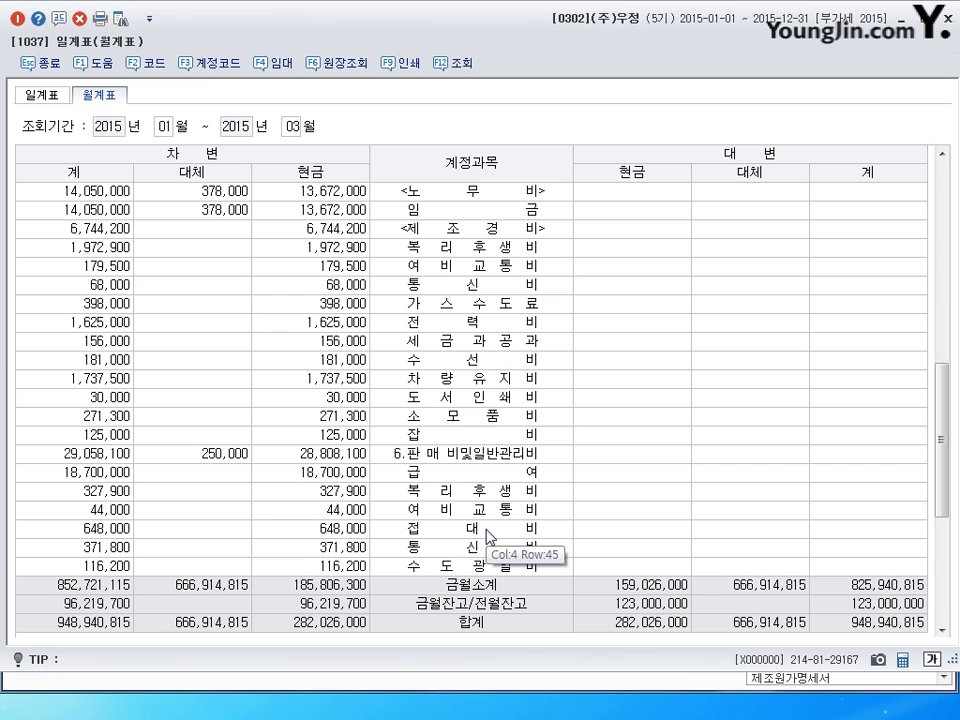
click(466, 234)
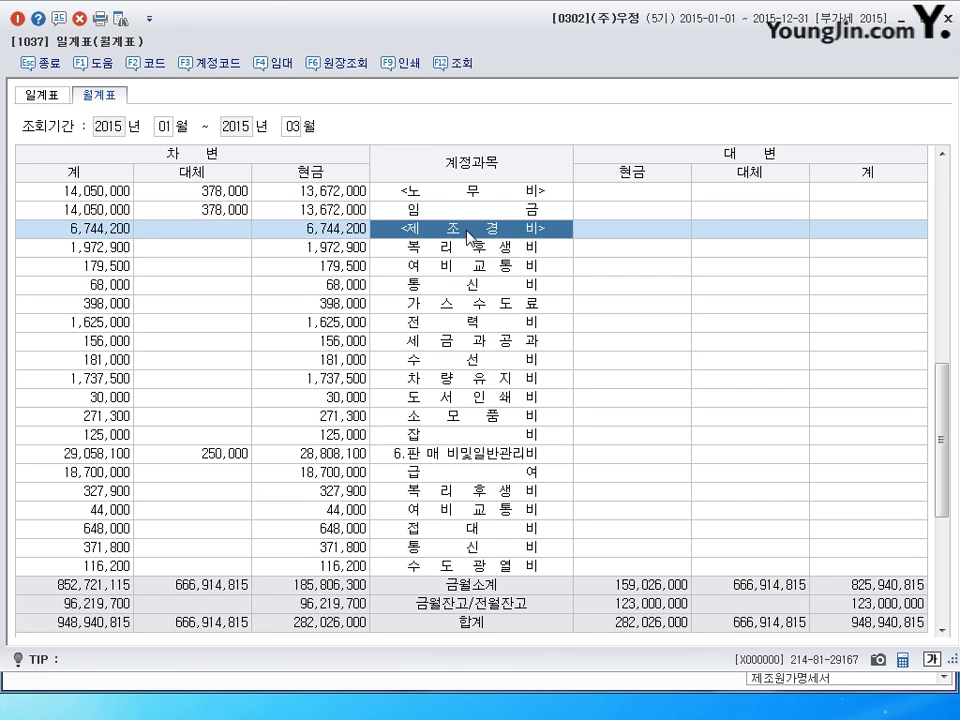
click(96, 231)
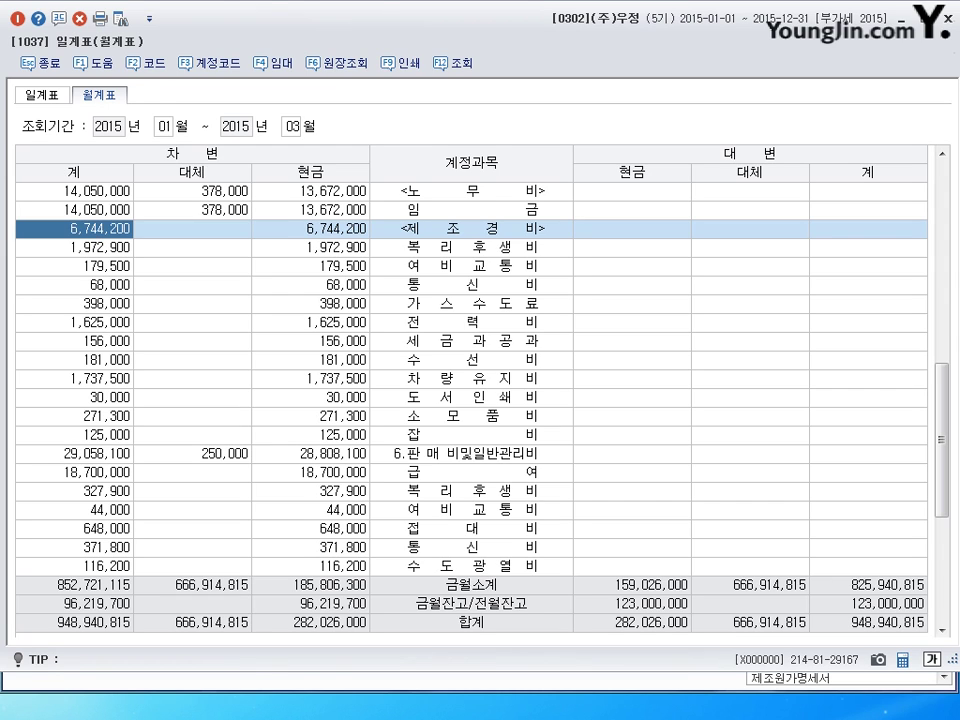
key(Escape)
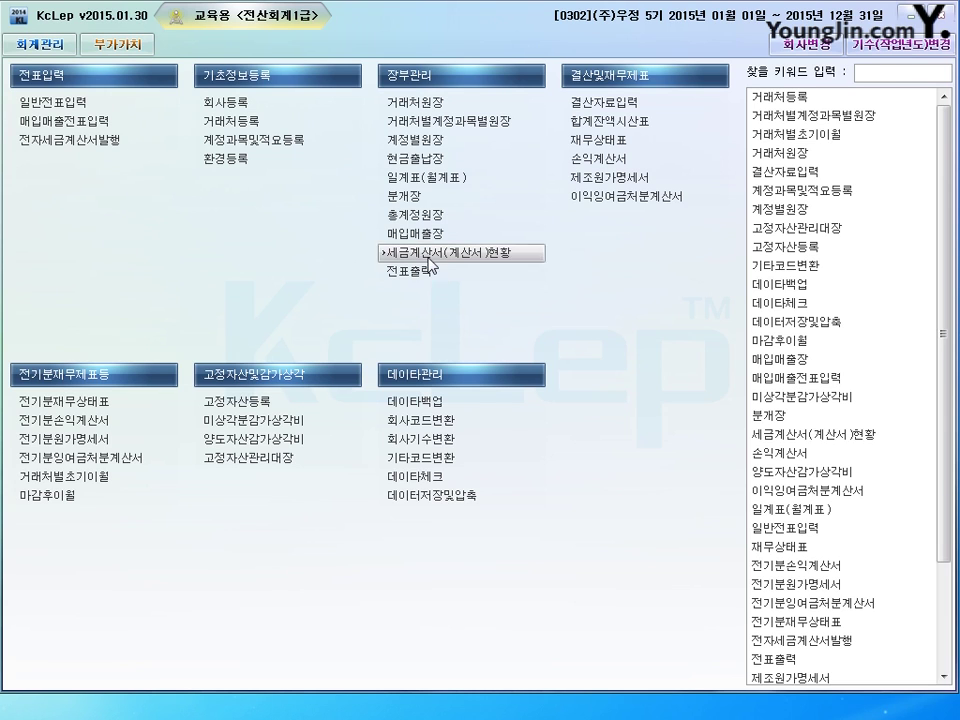
Query the monthly 총계정원장 from 1 January to 30 June 2015 for account 0108 외상매출금 and compare the monthly rows
click(427, 222)
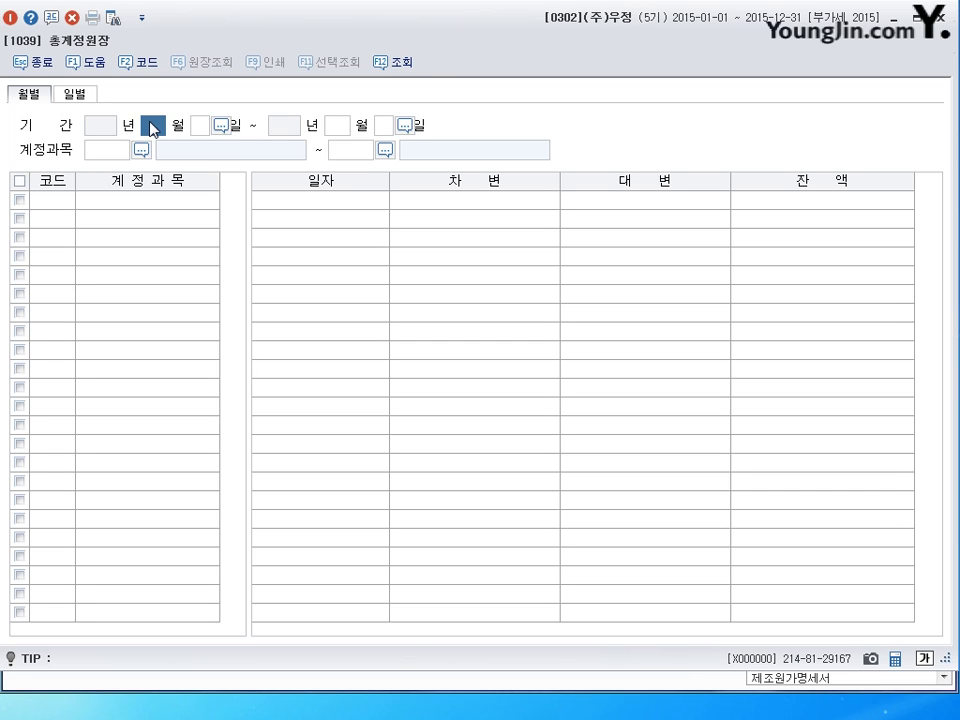
text(1)
key(Return)
key(Return)
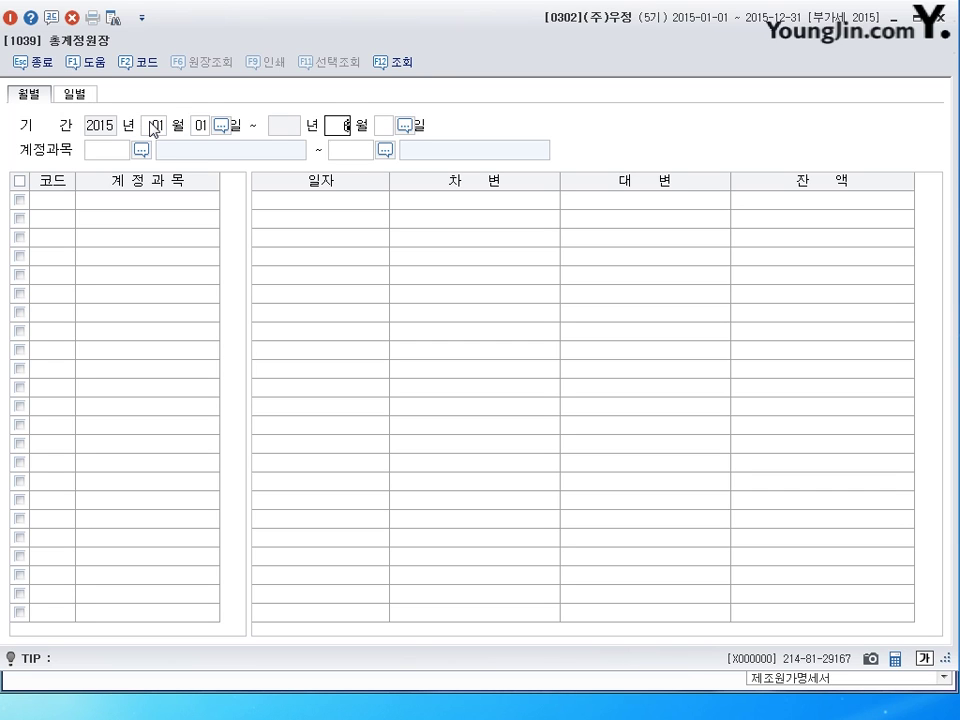
text(6)
key(Return)
key(Return)
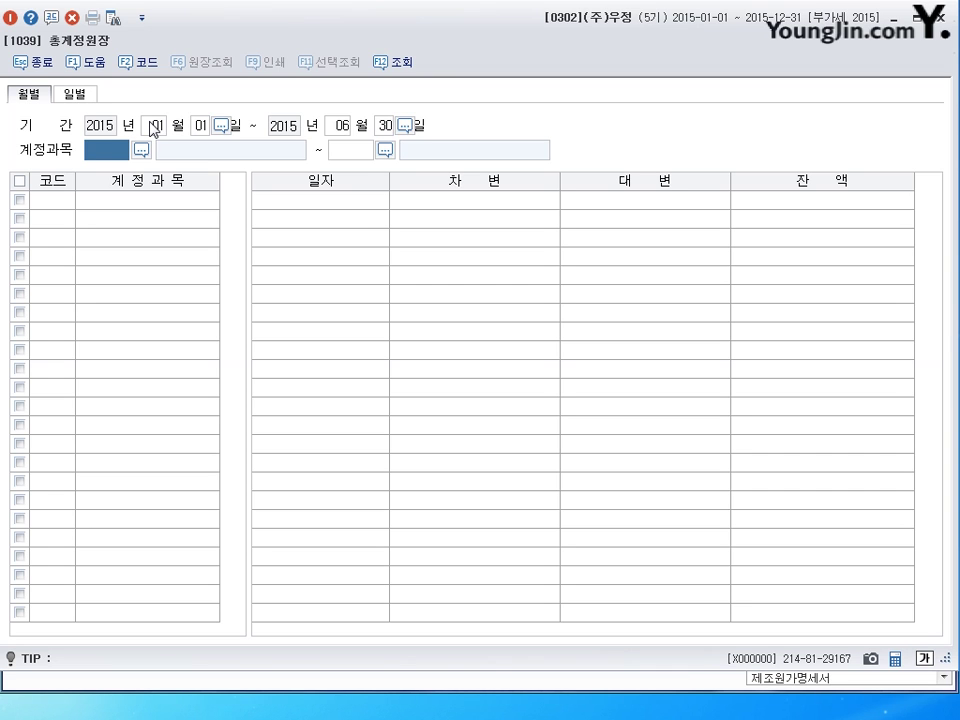
text(108)
key(Return)
text(108)
key(Return)
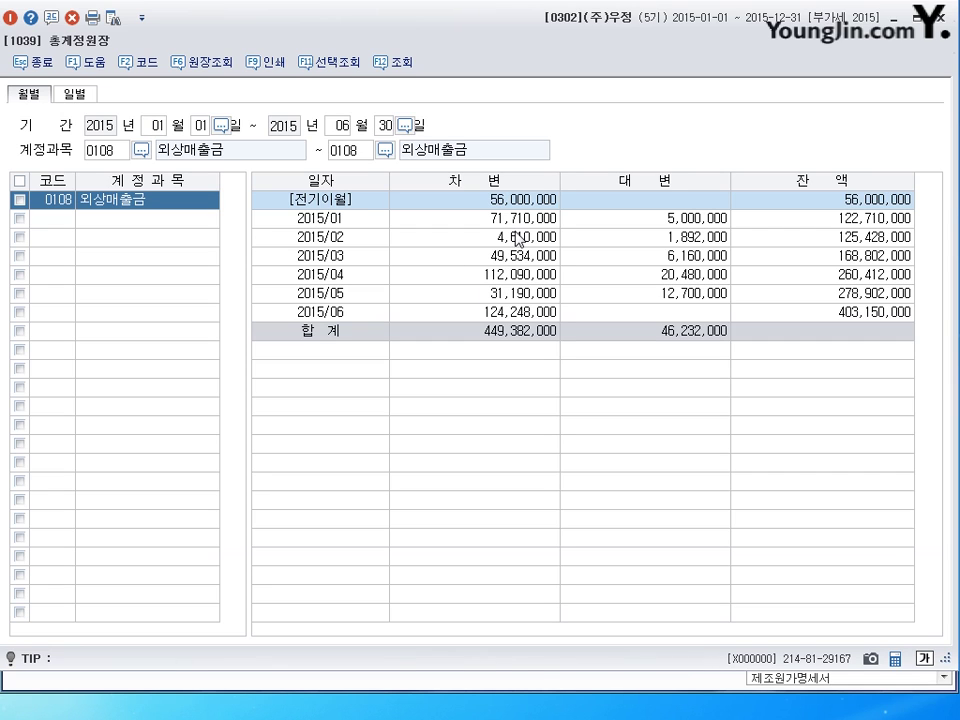
click(672, 258)
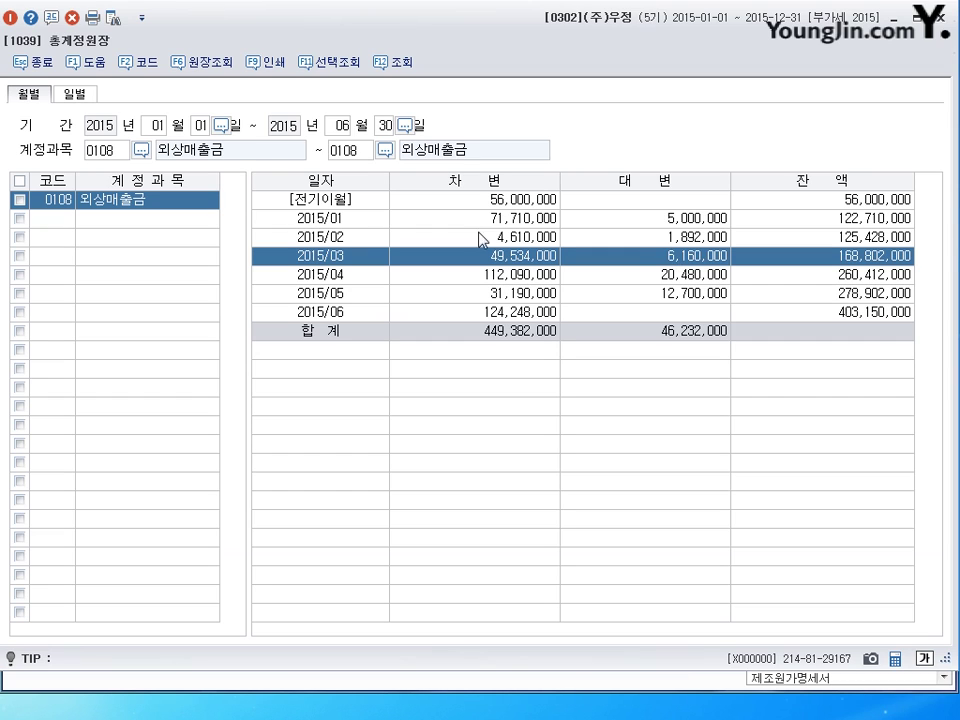
key(Down)
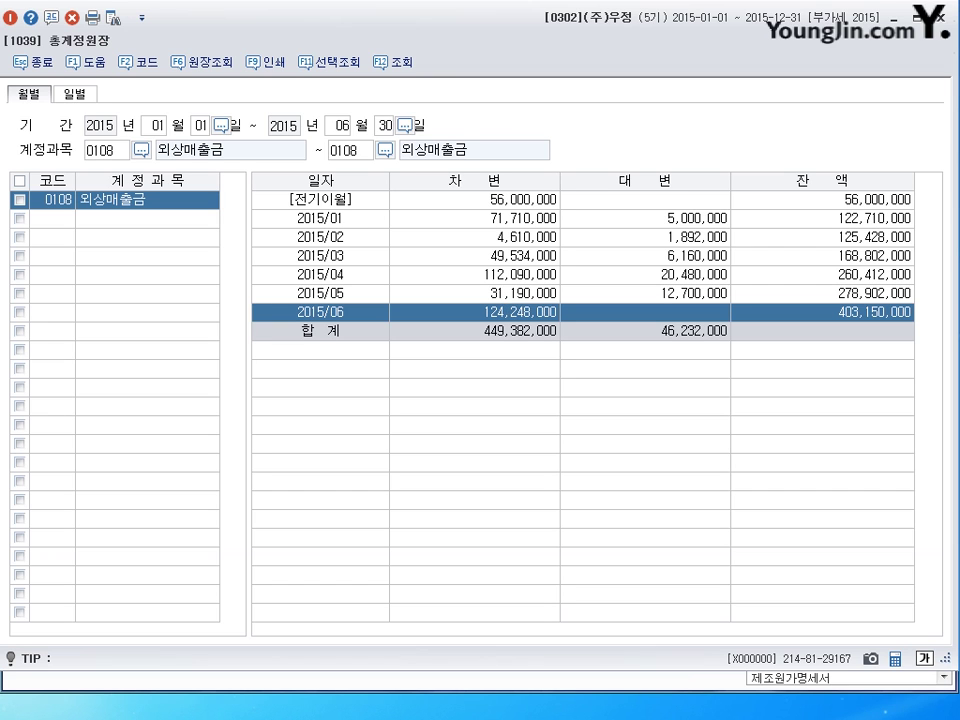
Close the 총계정원장 and open the 매입매출장 for the period 1 April to 30 June 2015
key(Escape)
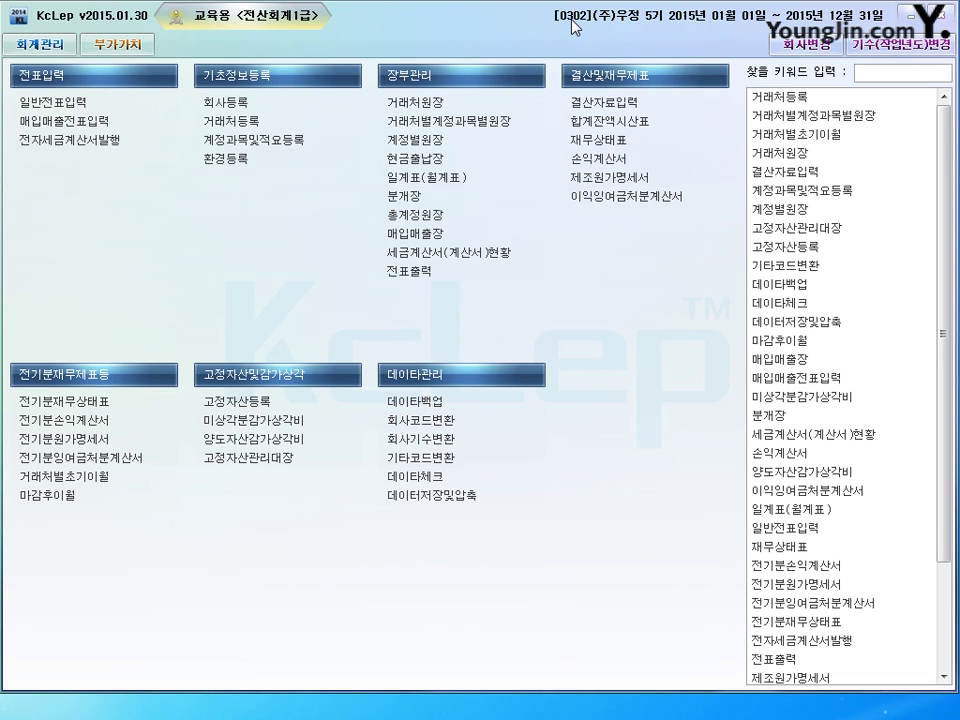
click(430, 236)
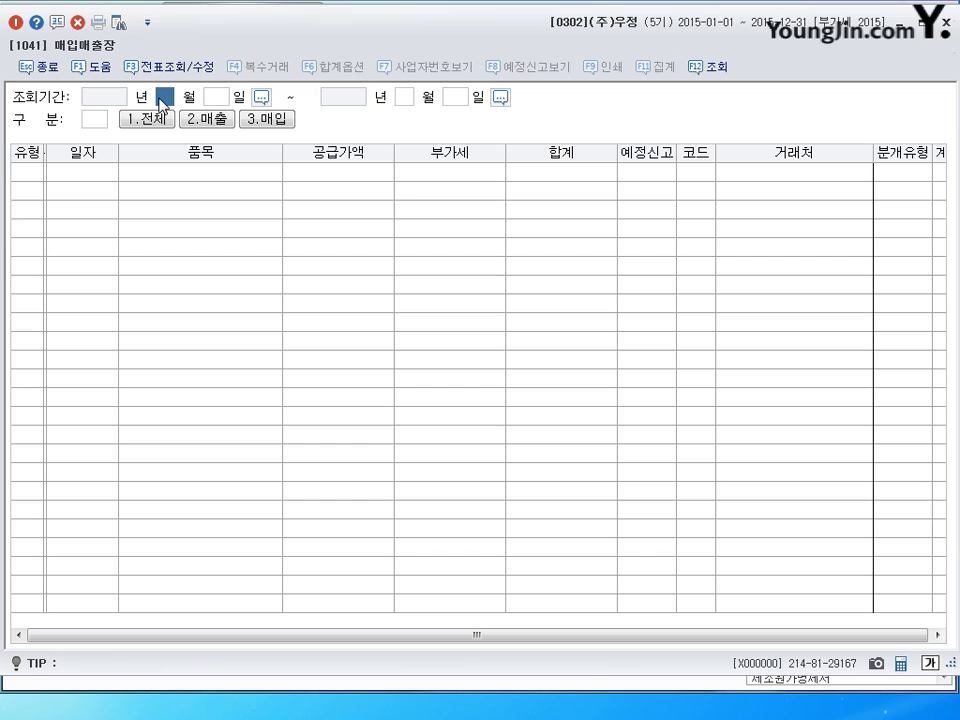
text(4)
key(Return)
text(15)
key(Return)
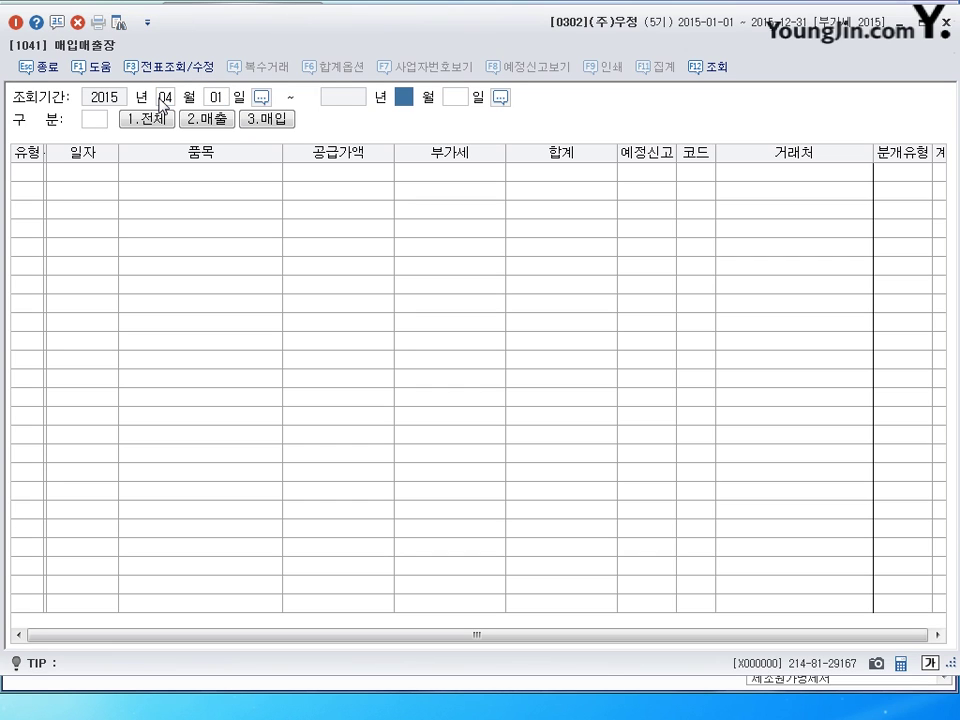
text(6)
key(Return)
text(30)
key(Return)
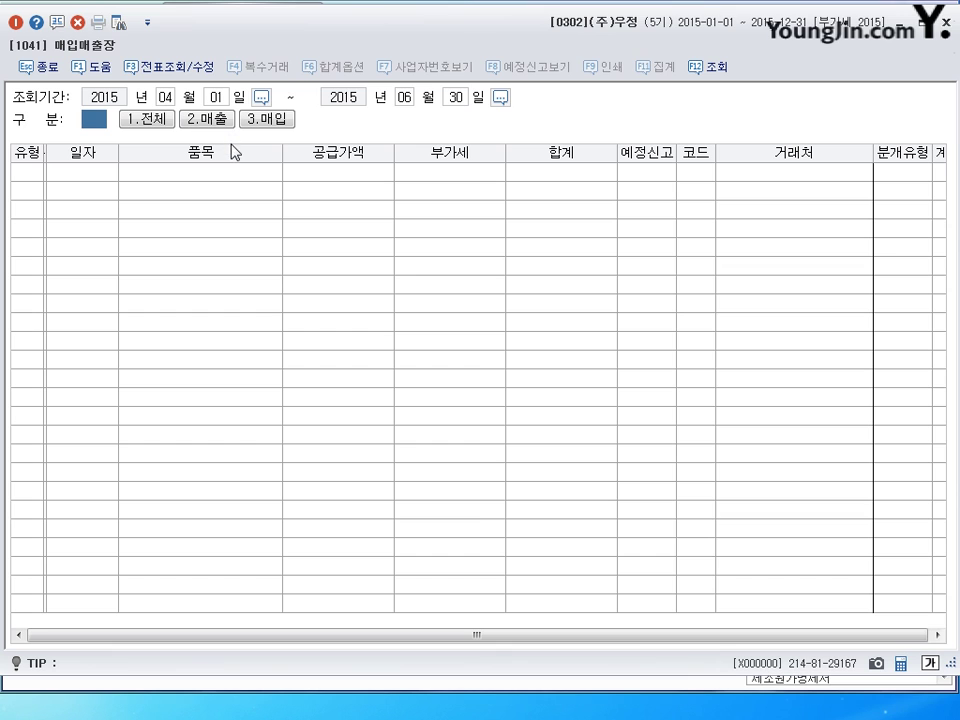
List the sales (매출) entries of type 12.영세 and check their 공급가액 and 합계 amounts
click(207, 118)
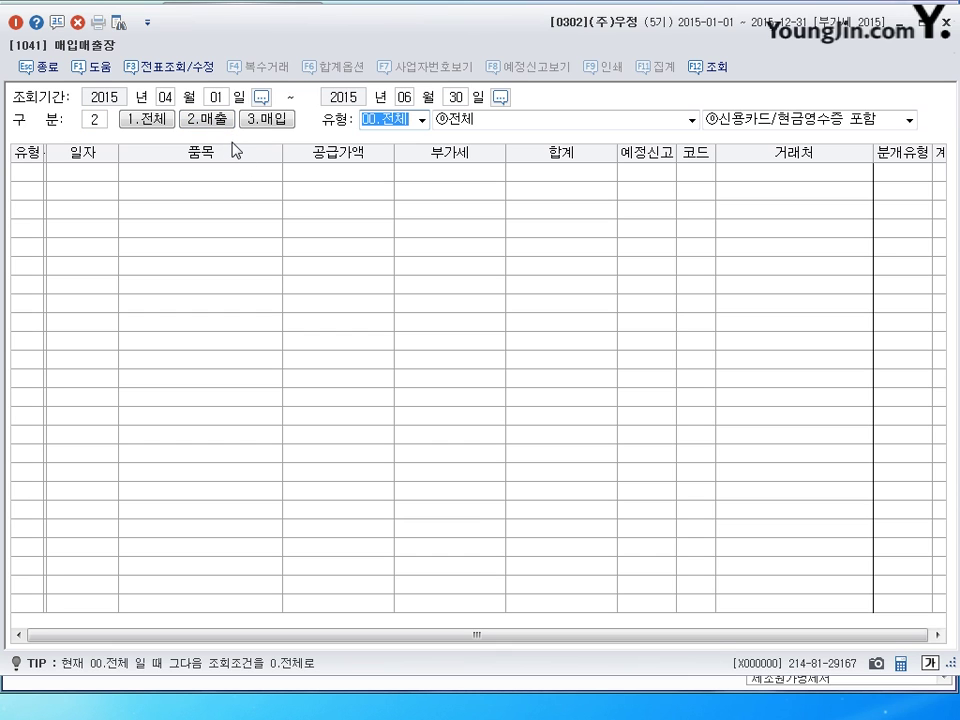
click(422, 119)
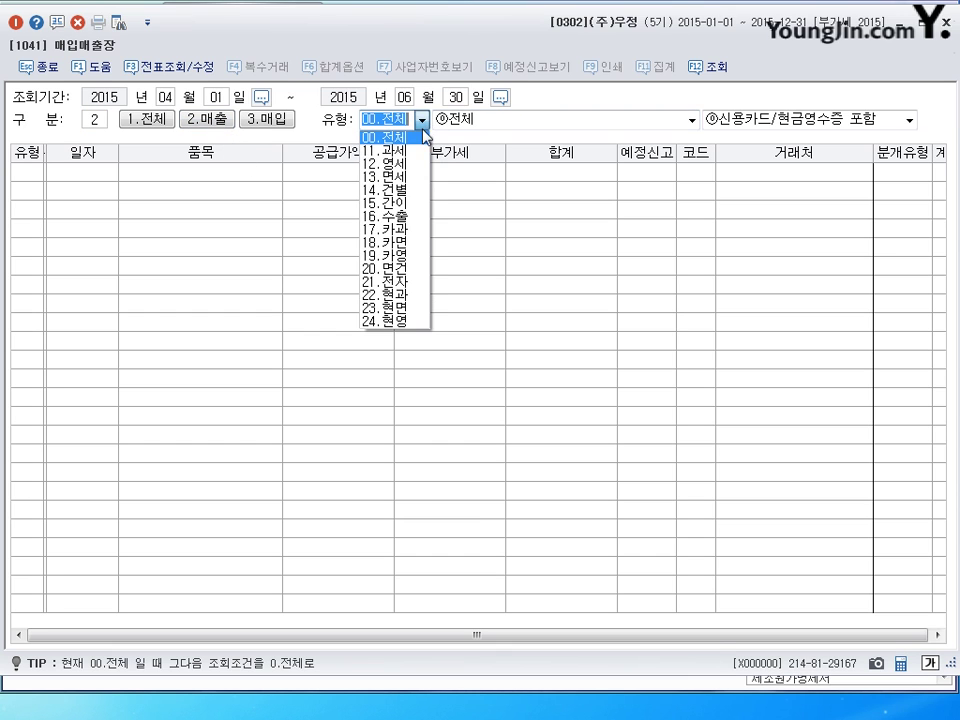
click(410, 164)
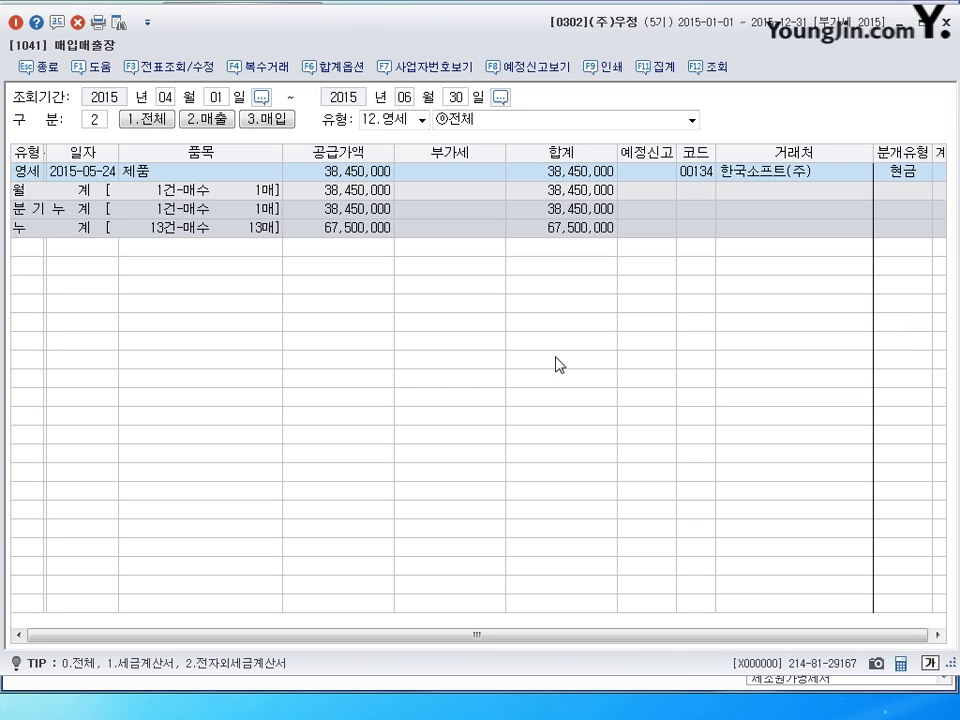
click(556, 172)
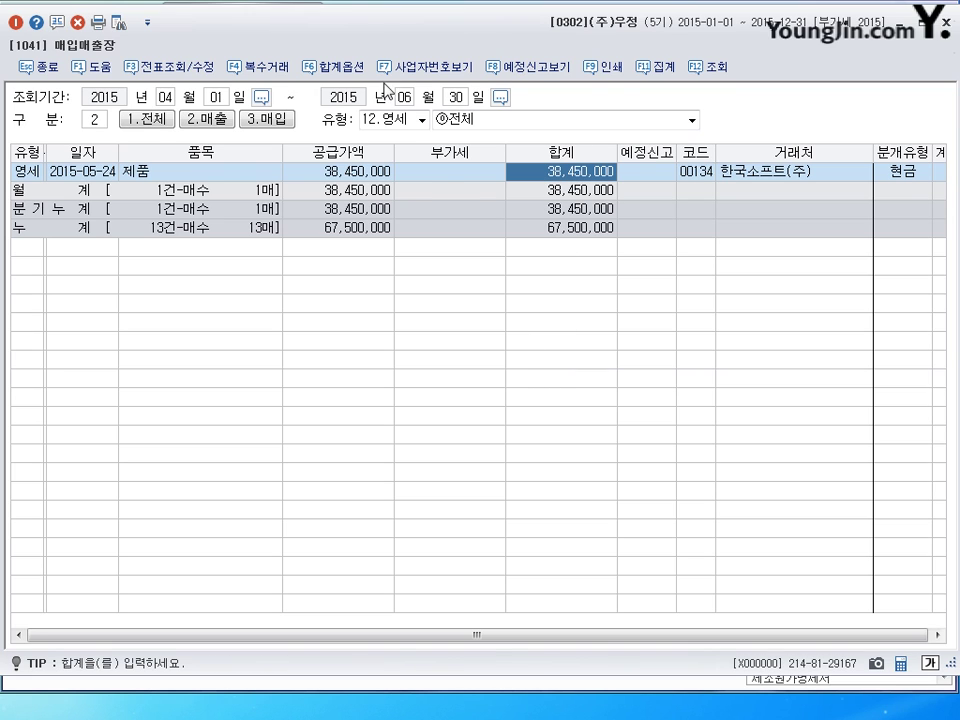
click(330, 176)
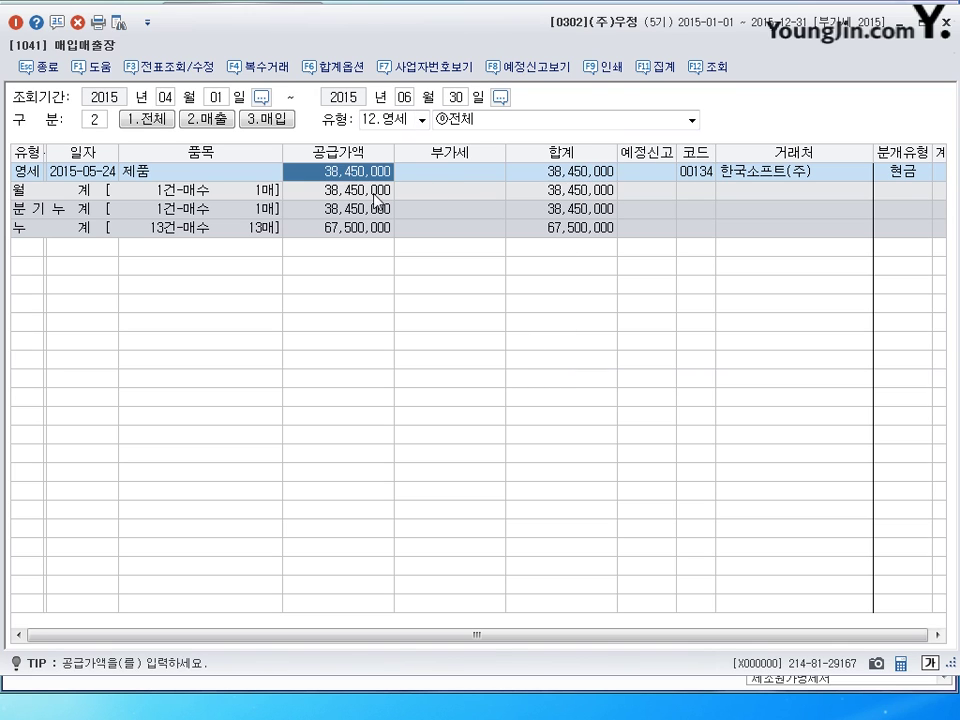
click(574, 174)
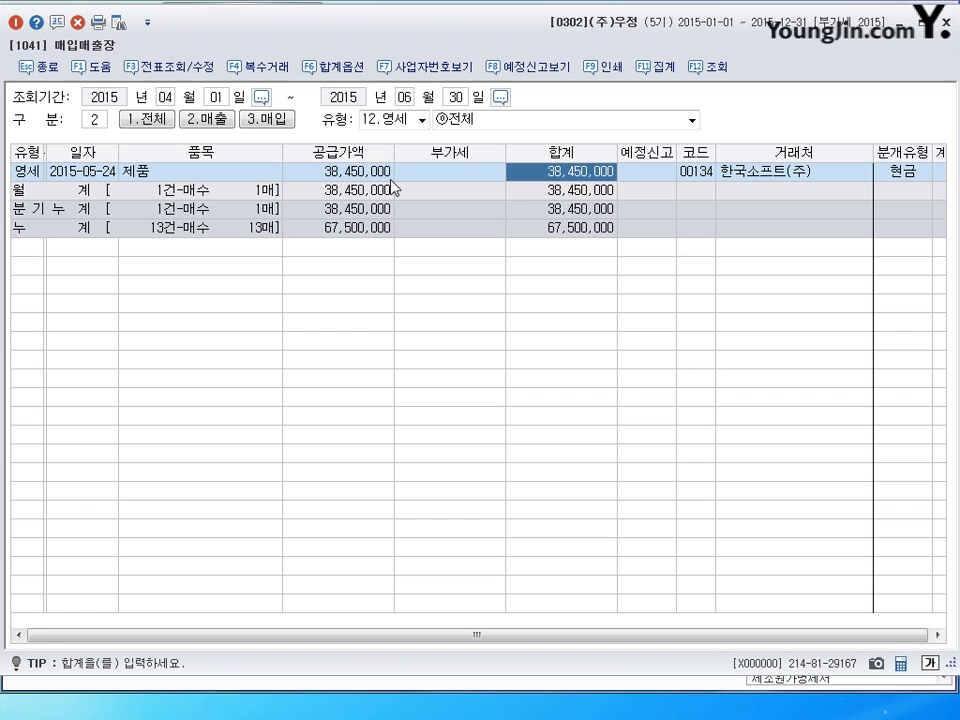
List the sales entries of type 22.현과, check the 분기누계 total, and close the 매입매출장
click(422, 119)
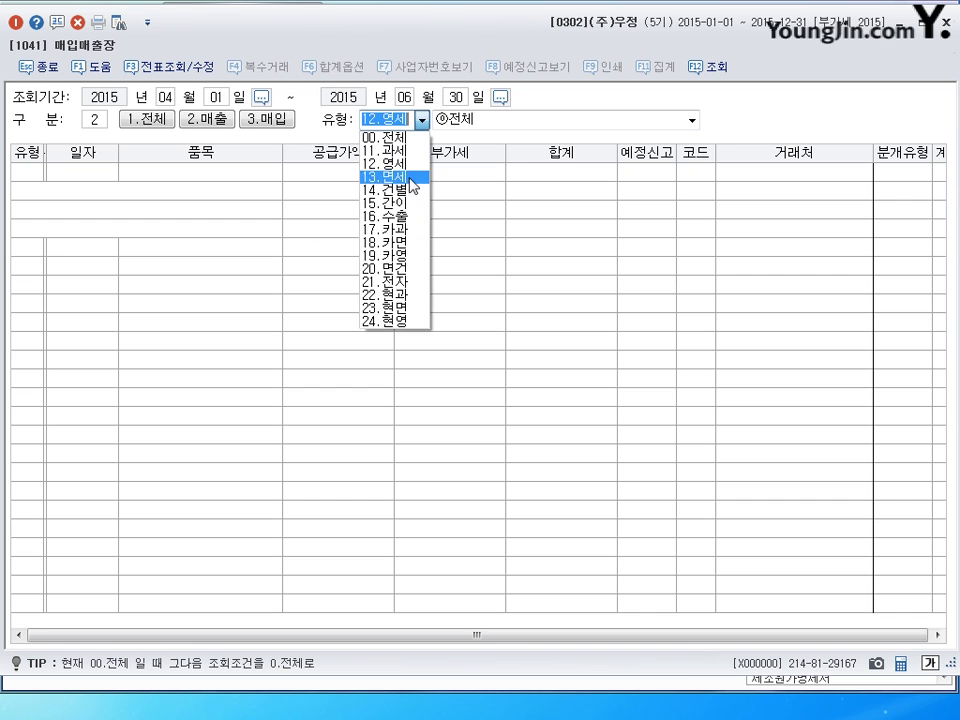
click(399, 296)
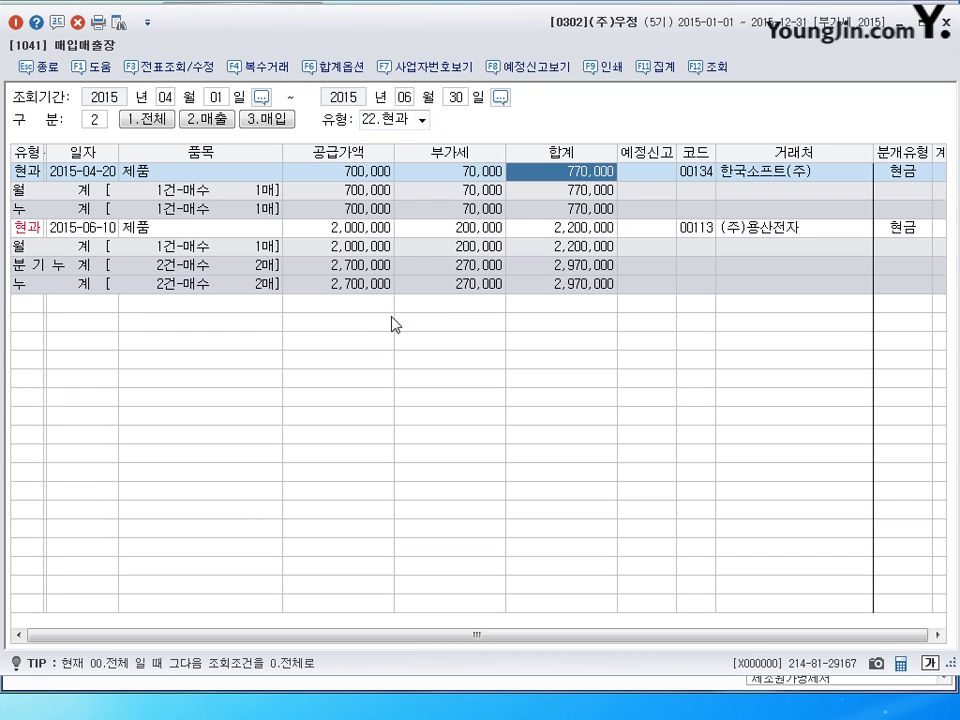
click(577, 232)
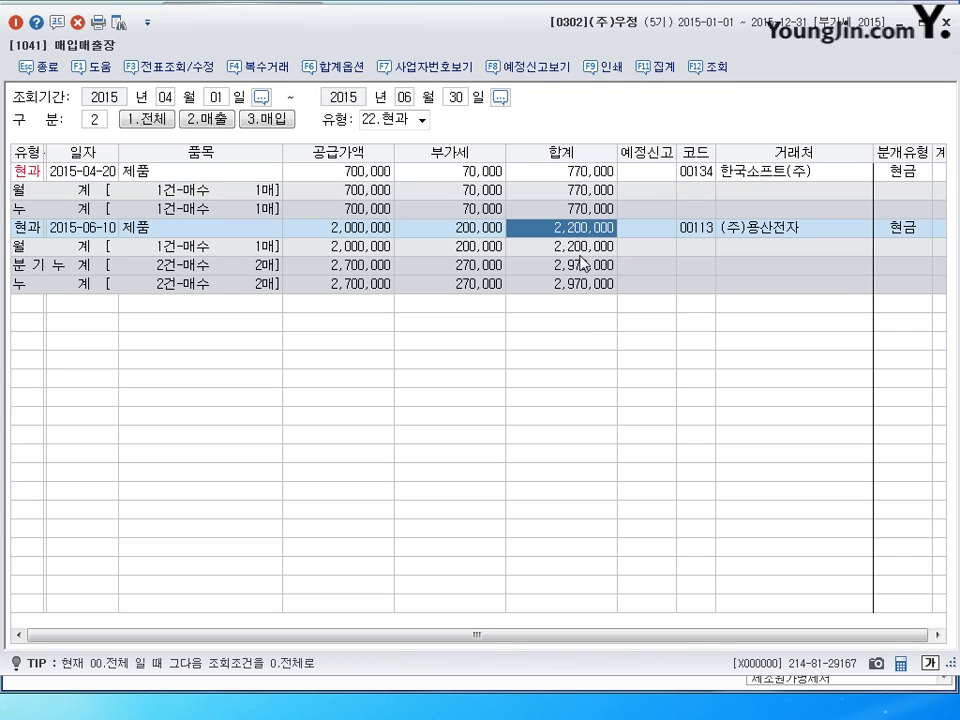
click(579, 264)
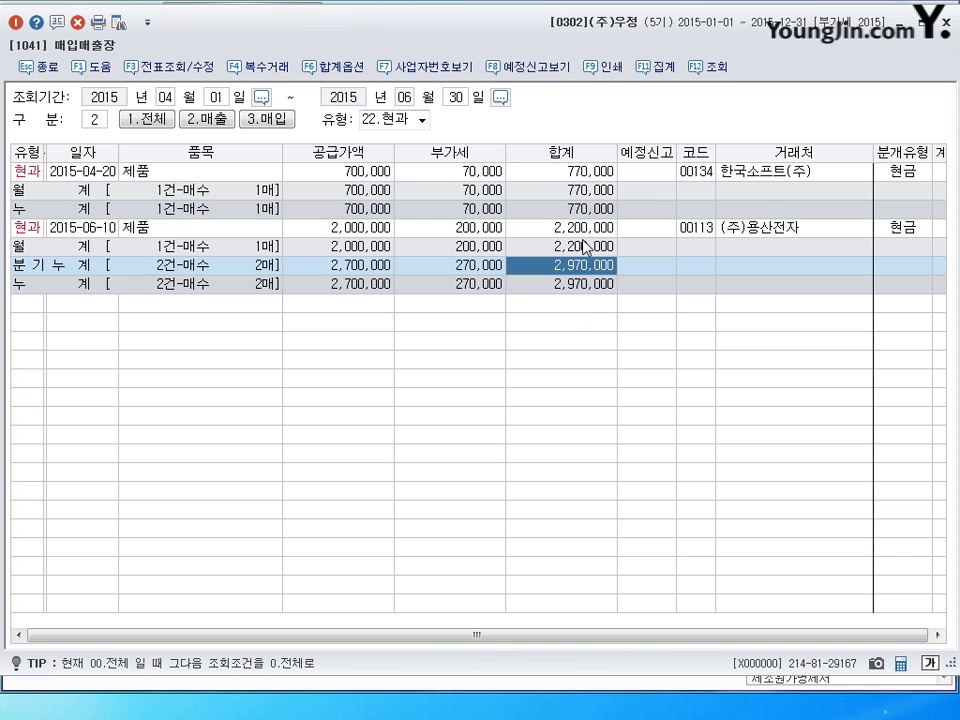
key(Escape)
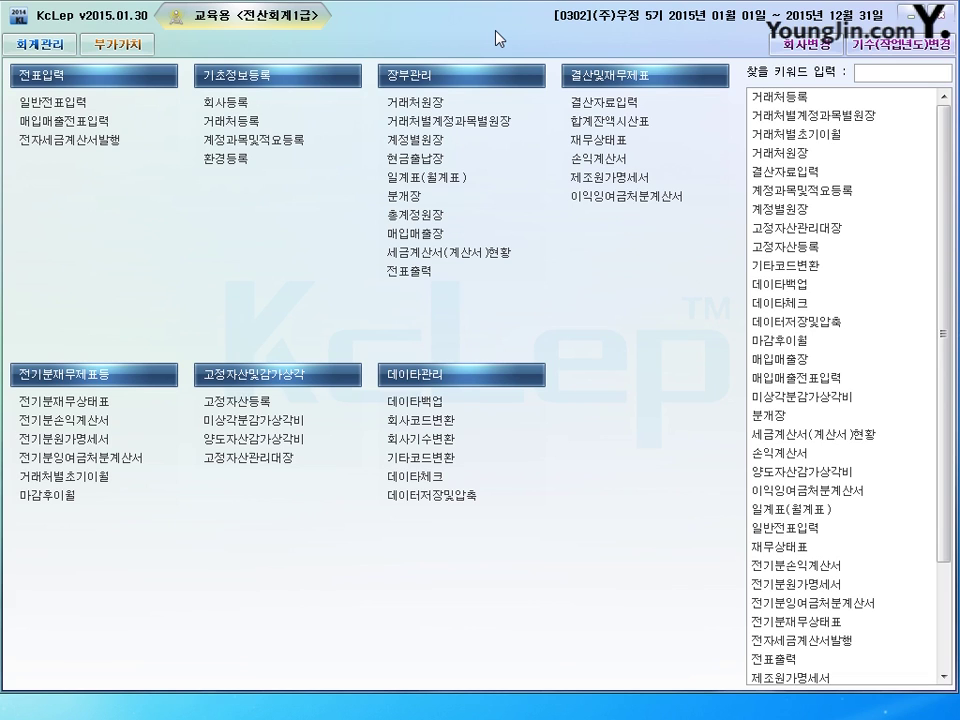
Query the 재무상태표 for March 2015 and compare the 유동부채 amounts of the current and prior periods
click(617, 153)
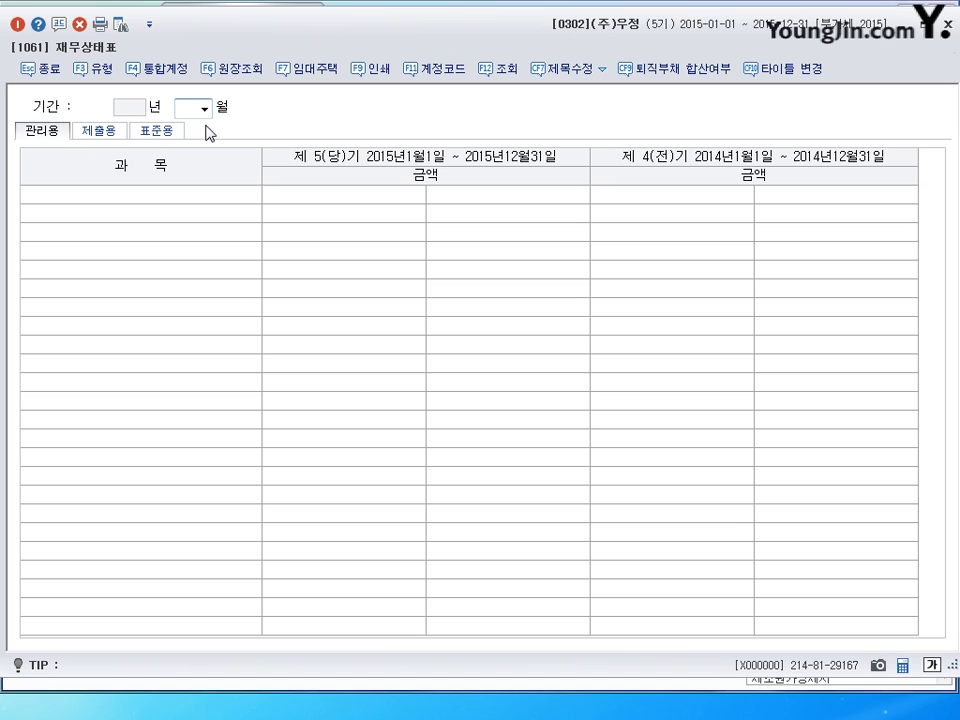
text(3)
key(Return)
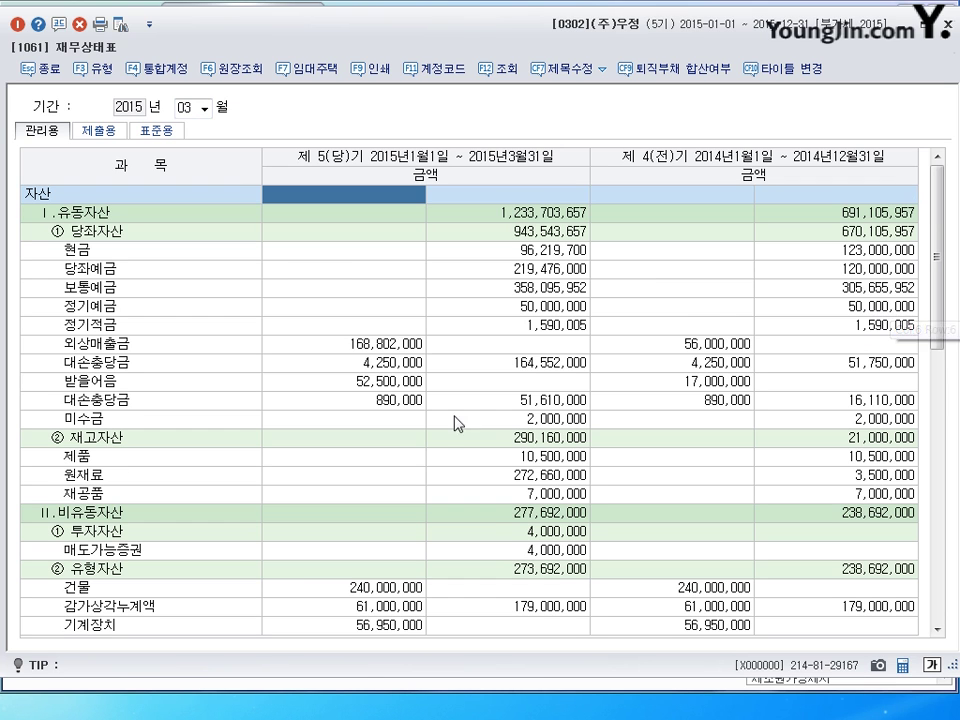
click(318, 452)
scroll(360, 519, down, 6)
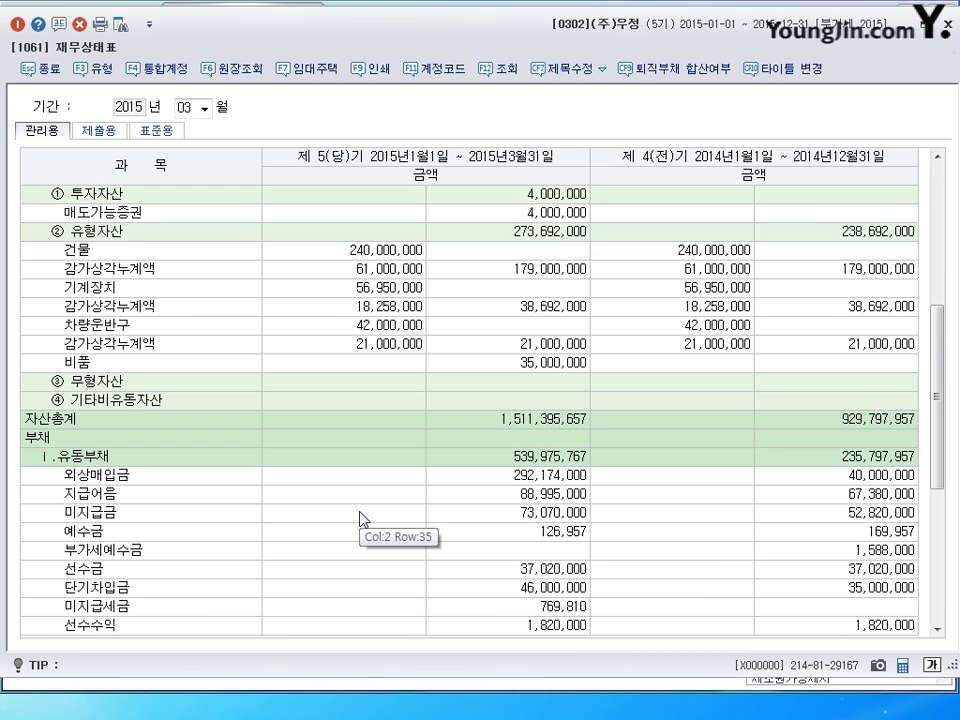
click(539, 459)
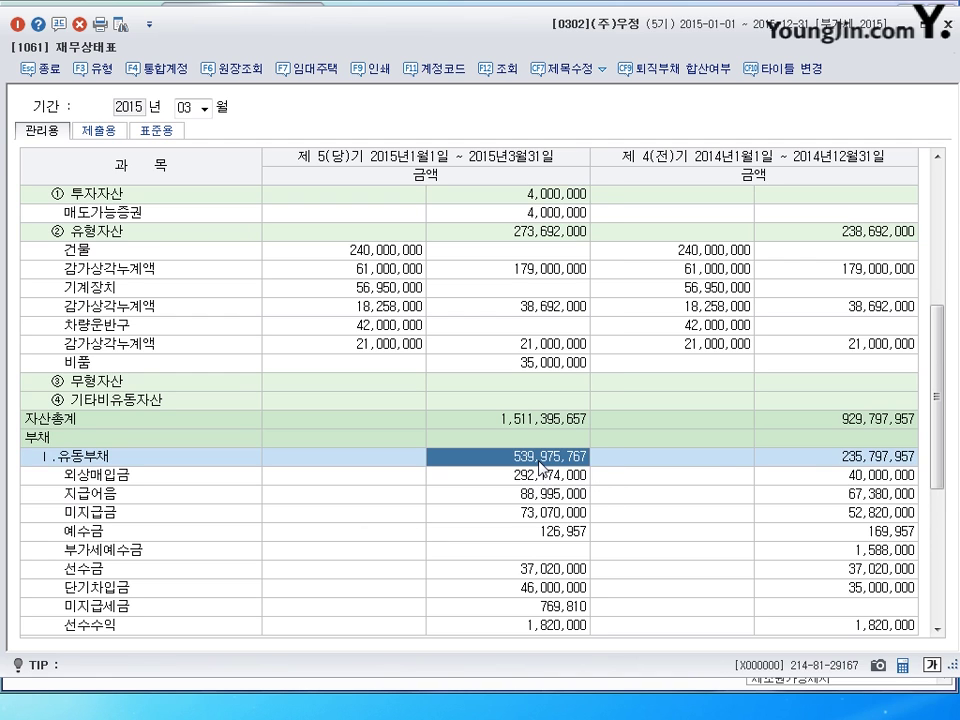
click(835, 456)
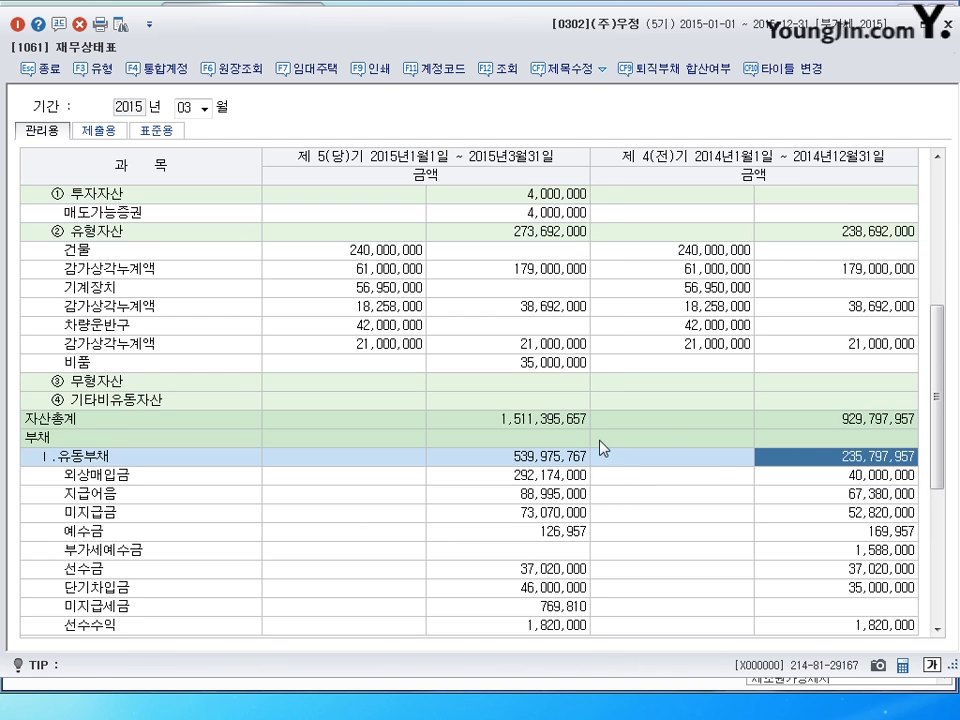
click(551, 458)
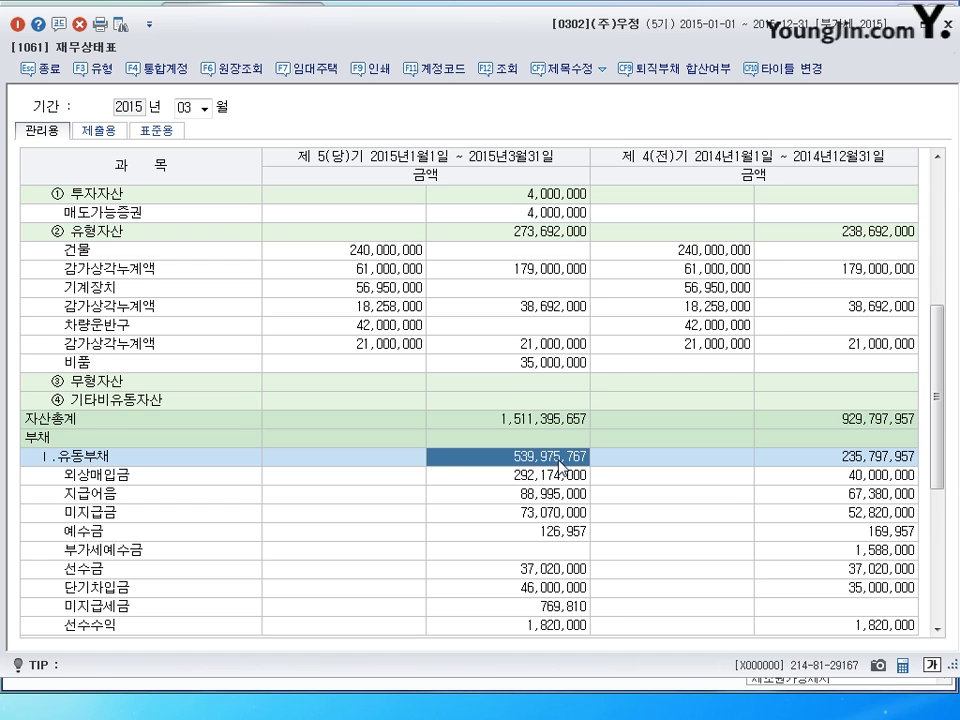
click(849, 462)
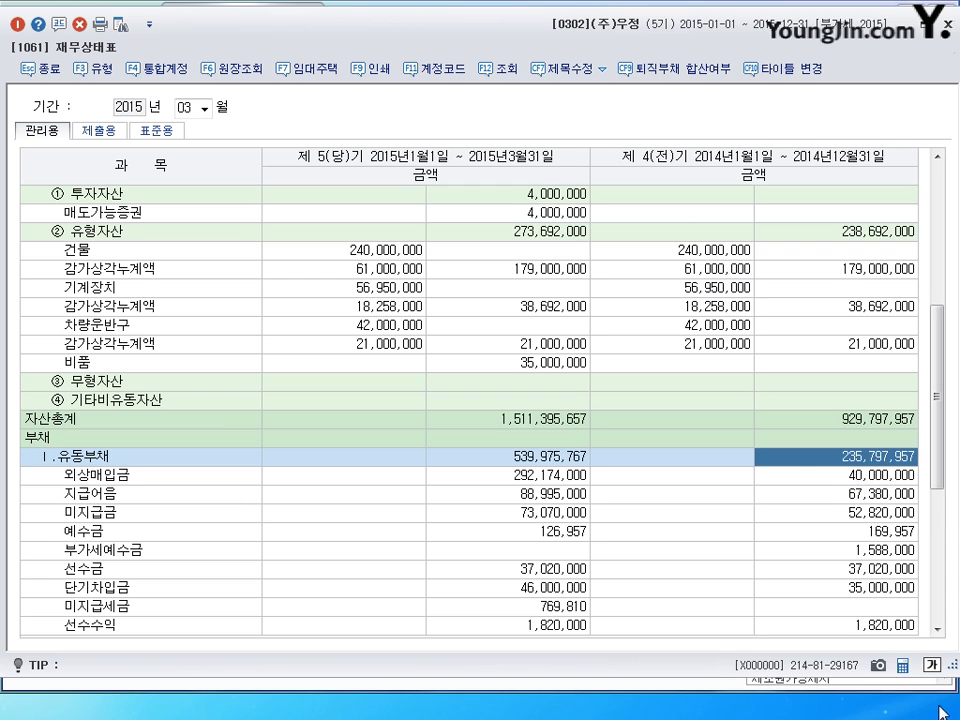
Subtract the prior period's 유동부채 of 235,797,957 from the current 539,975,767 in the built-in calculator, then close the calculator and the 재무상태표
click(903, 665)
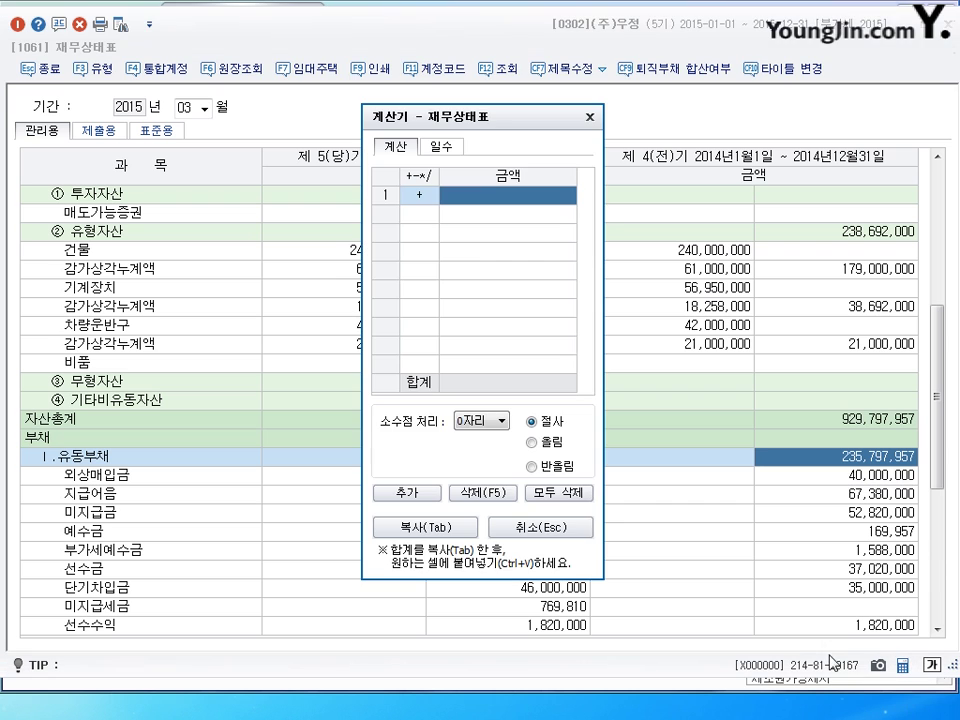
drag(490, 120, 293, 142)
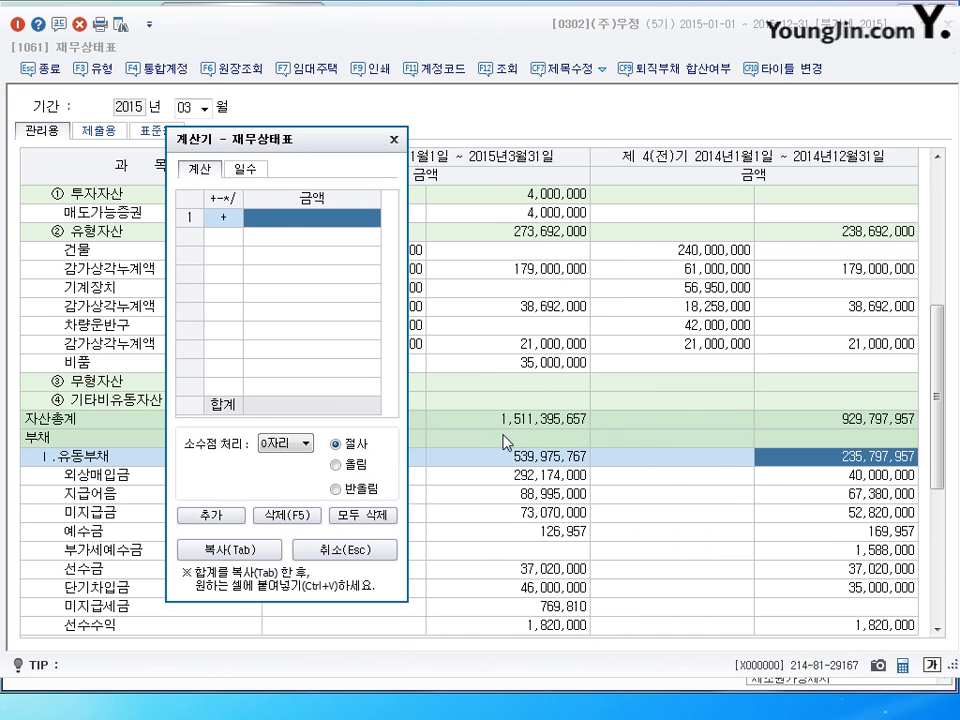
click(524, 463)
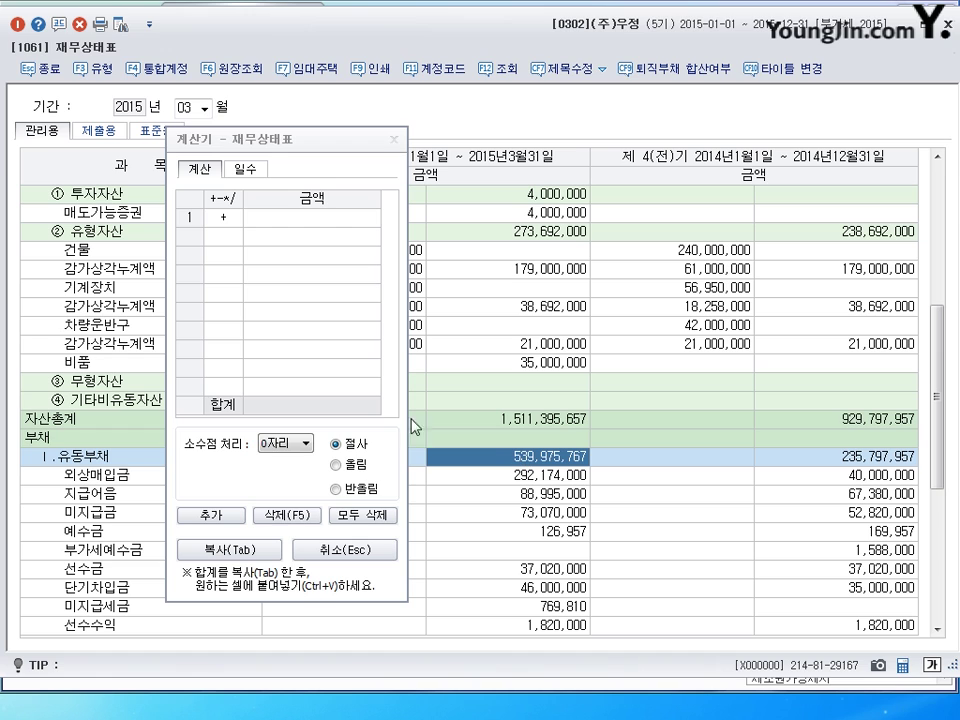
click(313, 219)
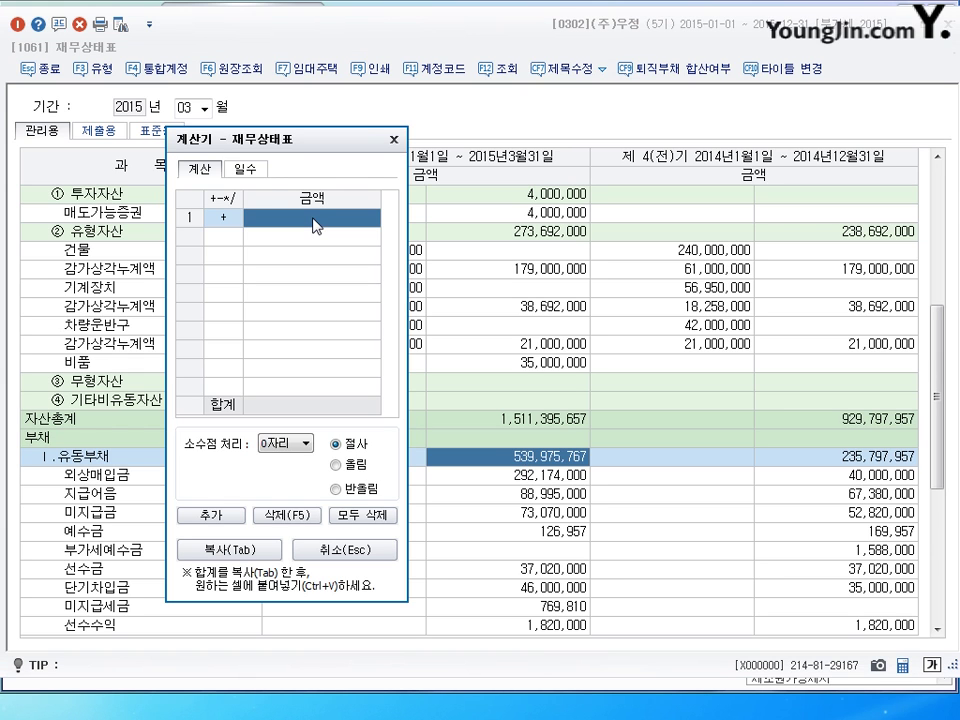
text(539,975,767)
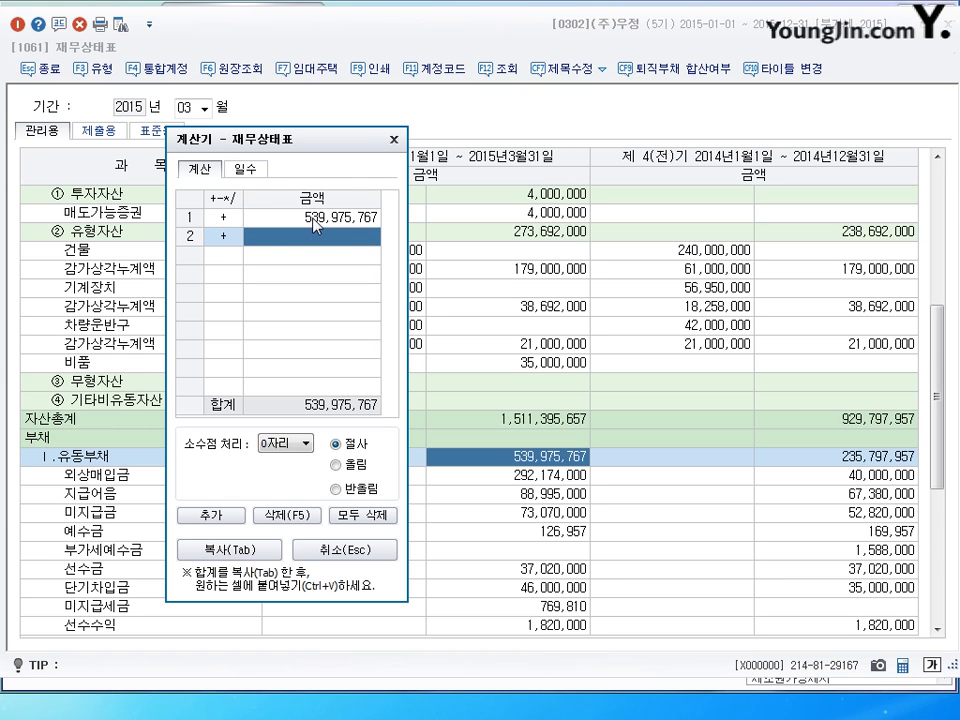
click(226, 238)
text(-)
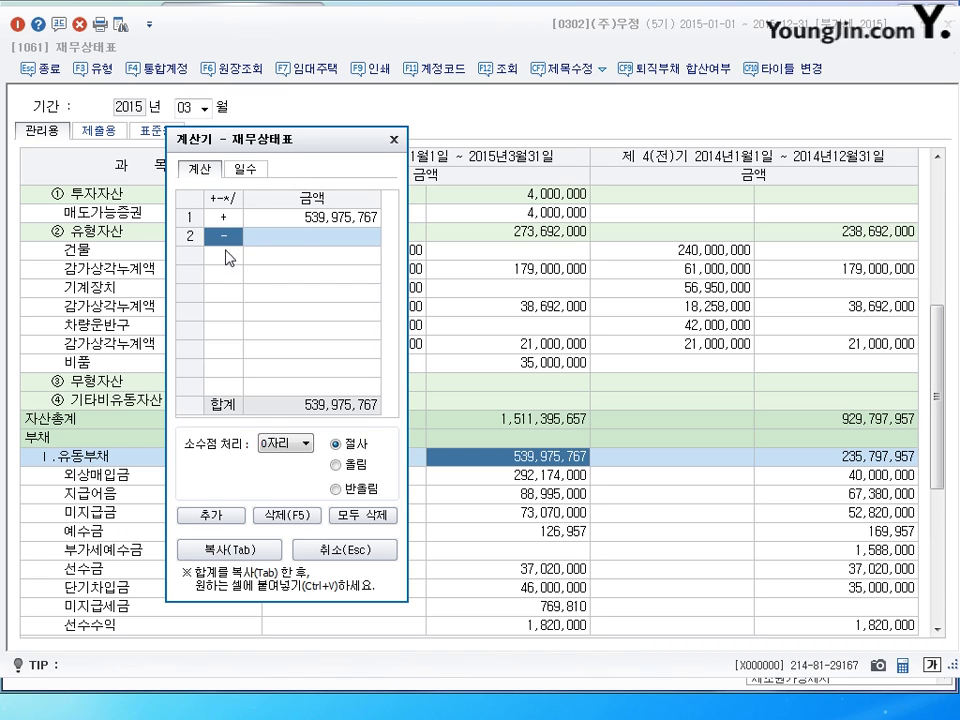
click(870, 457)
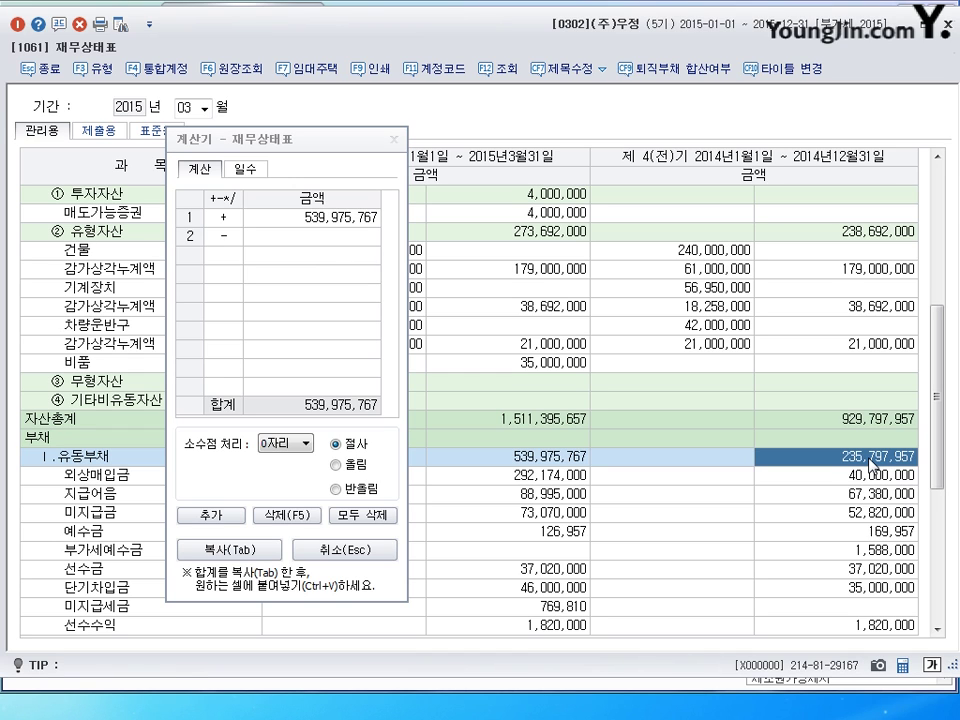
click(357, 245)
text(235,797,957)
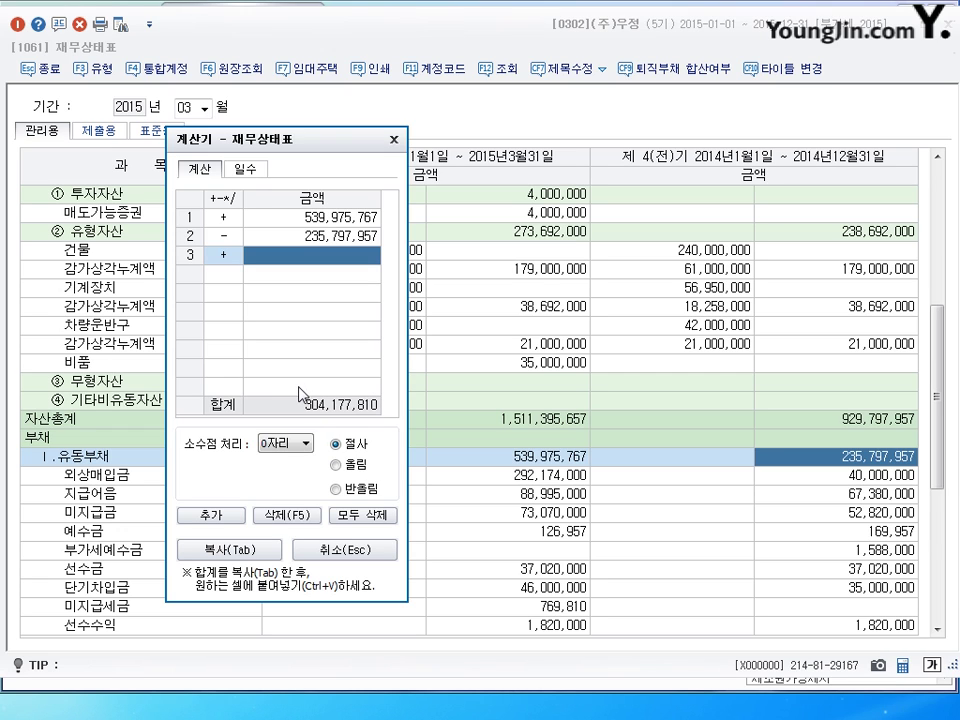
click(393, 143)
key(Escape)
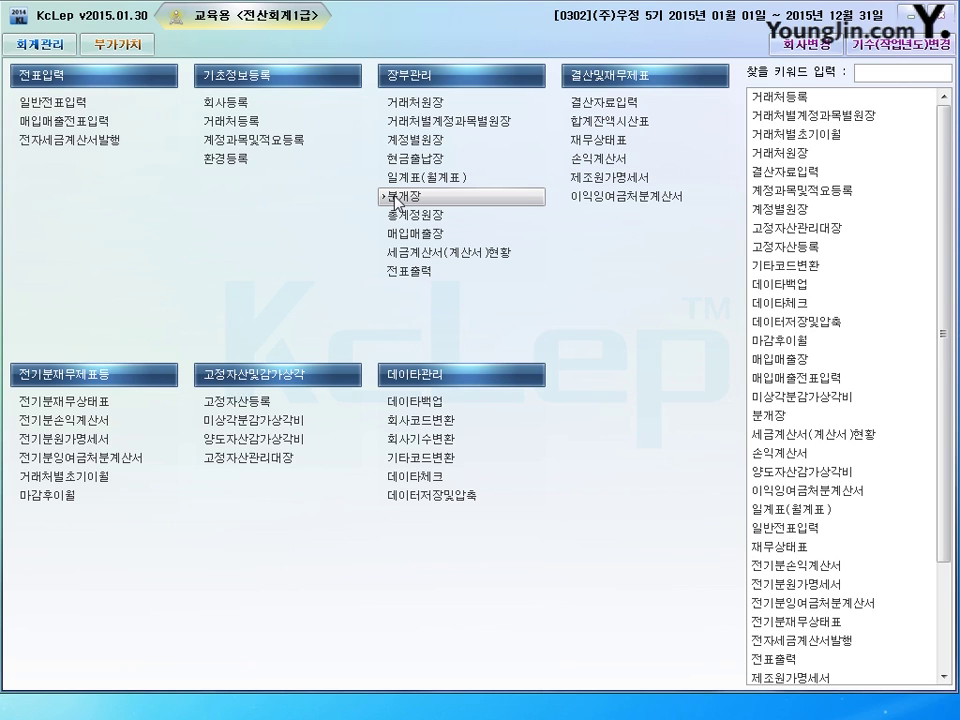
click(126, 48)
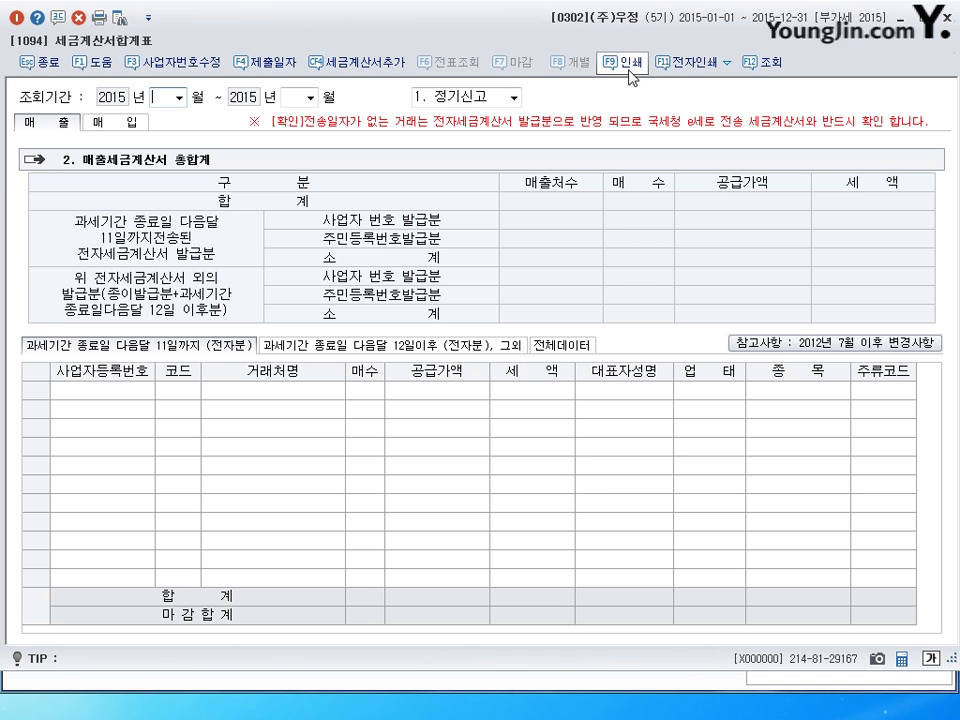
key(Escape)
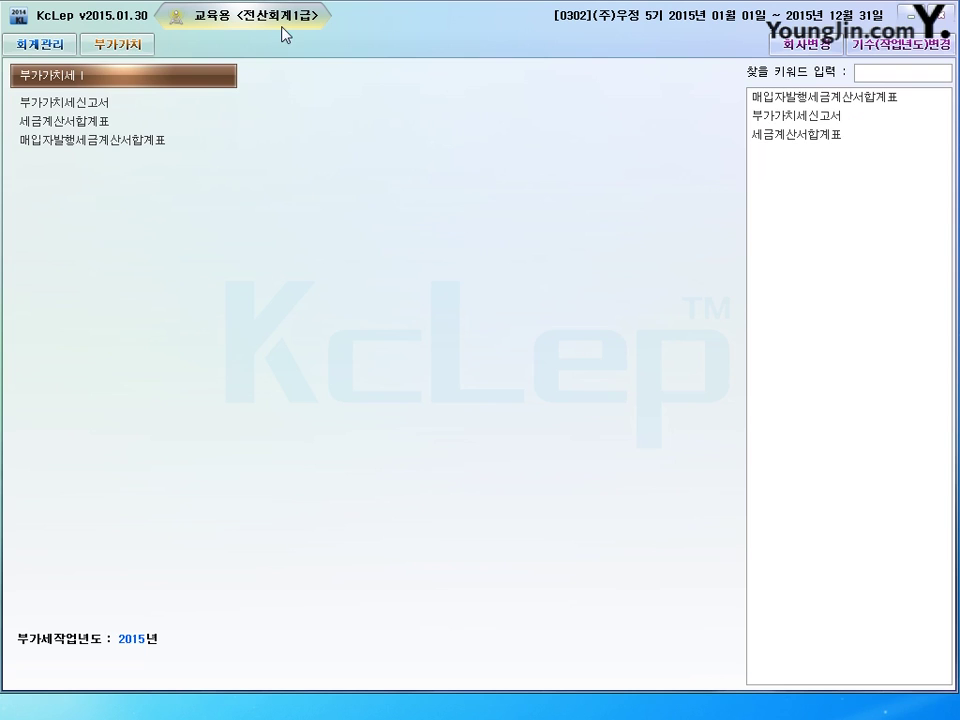
click(45, 44)
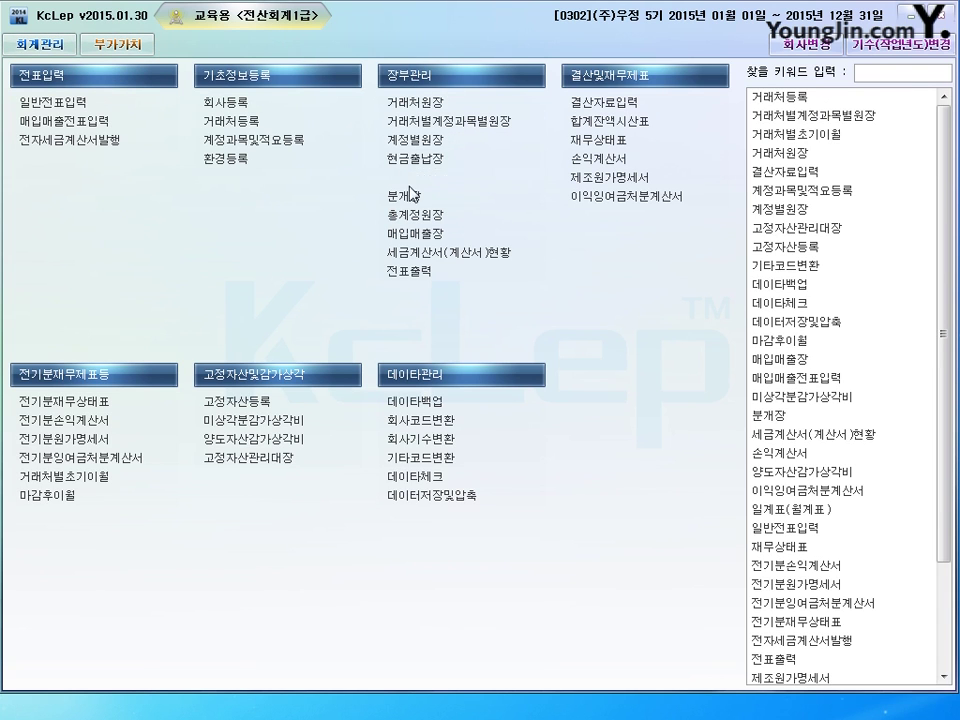
Query the 세금계산서합계표 for January to March 2015 with the 정기신고 filing type
click(505, 259)
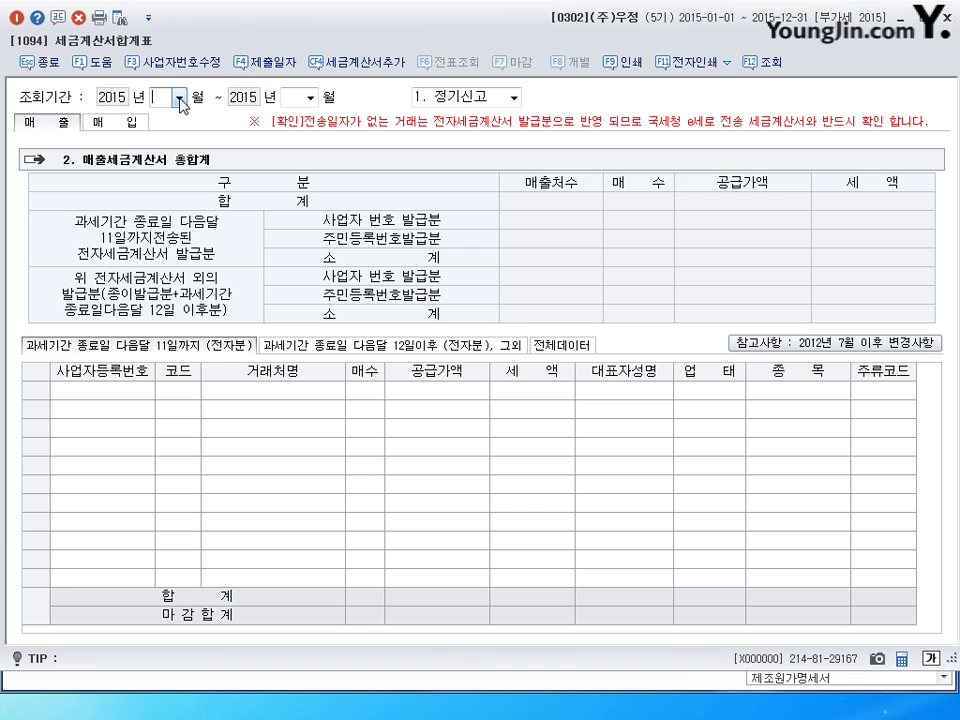
text(01)
key(Return)
text(03)
key(Return)
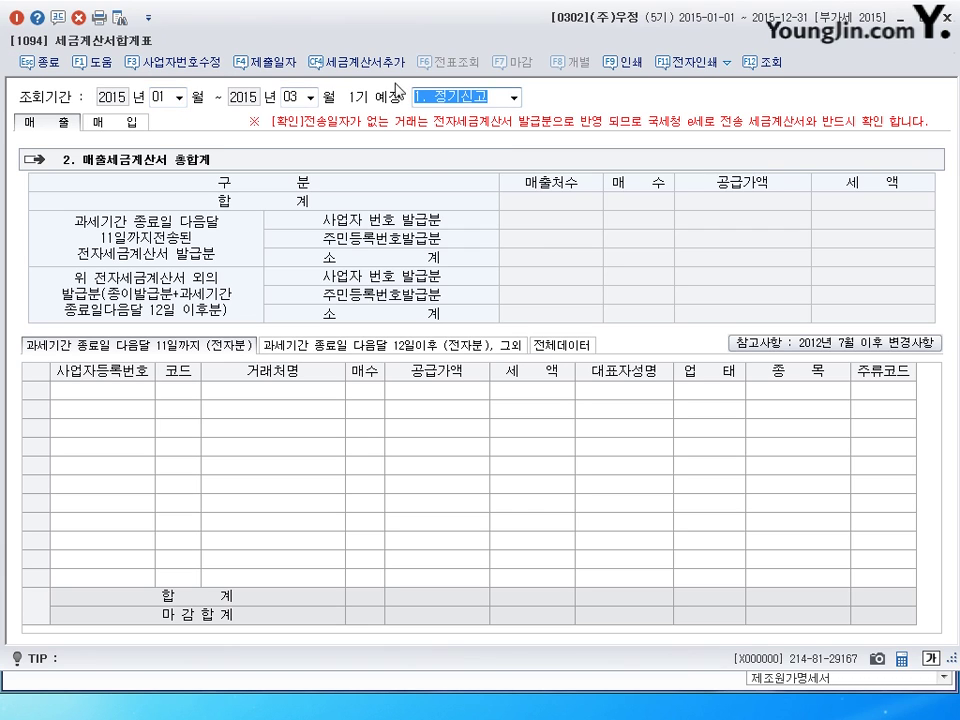
key(Return)
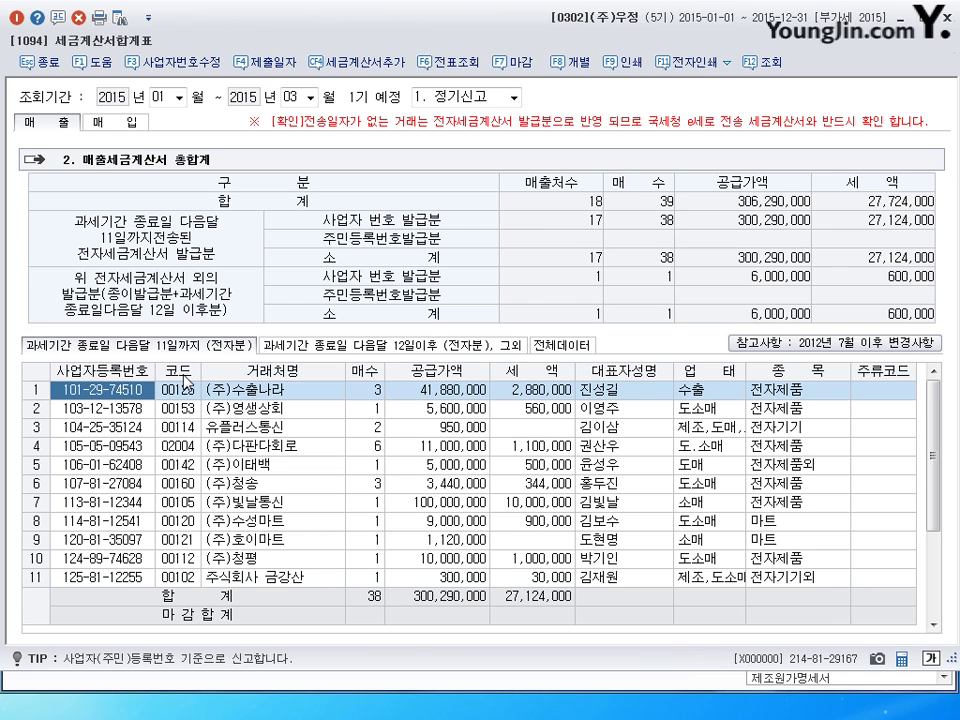
Show the 전체데이터 of the sales tax invoices, check the 매수 of (주)다판다회로, and close the 세금계산서합계표
click(563, 345)
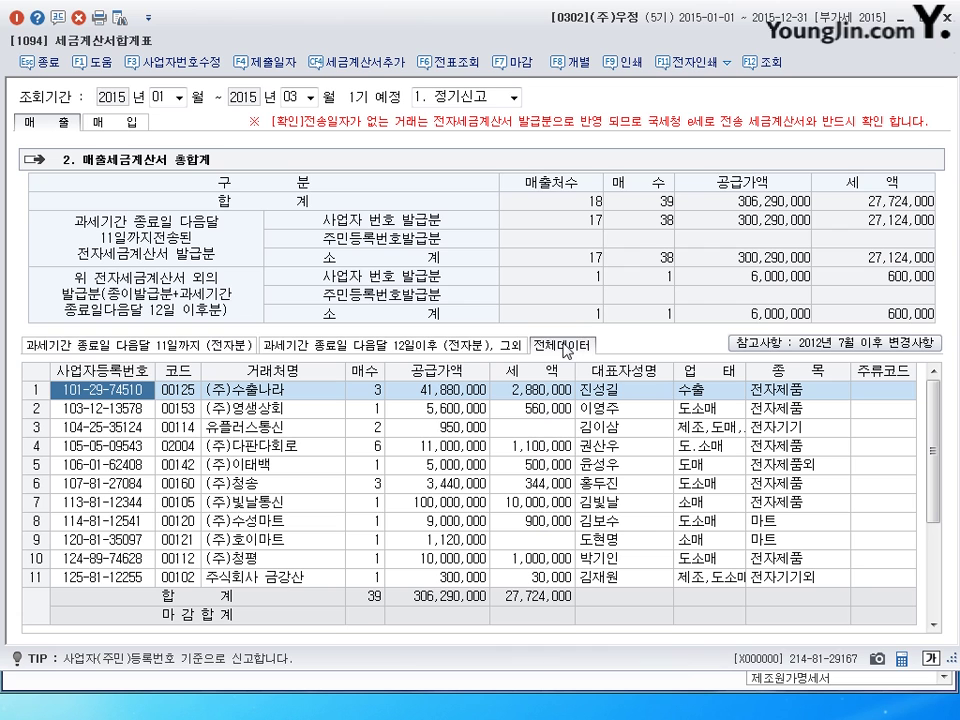
mouse_move(941, 428)
mouse_down()
mouse_move(936, 557)
mouse_move(928, 410)
mouse_up()
drag(932, 468, 918, 400)
click(375, 453)
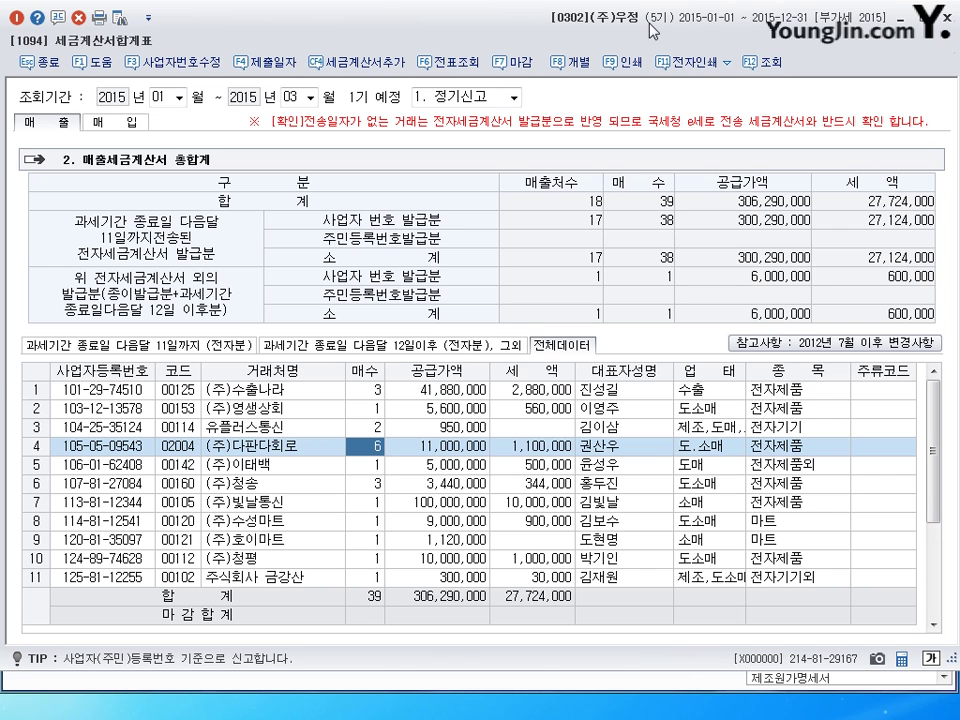
click(945, 15)
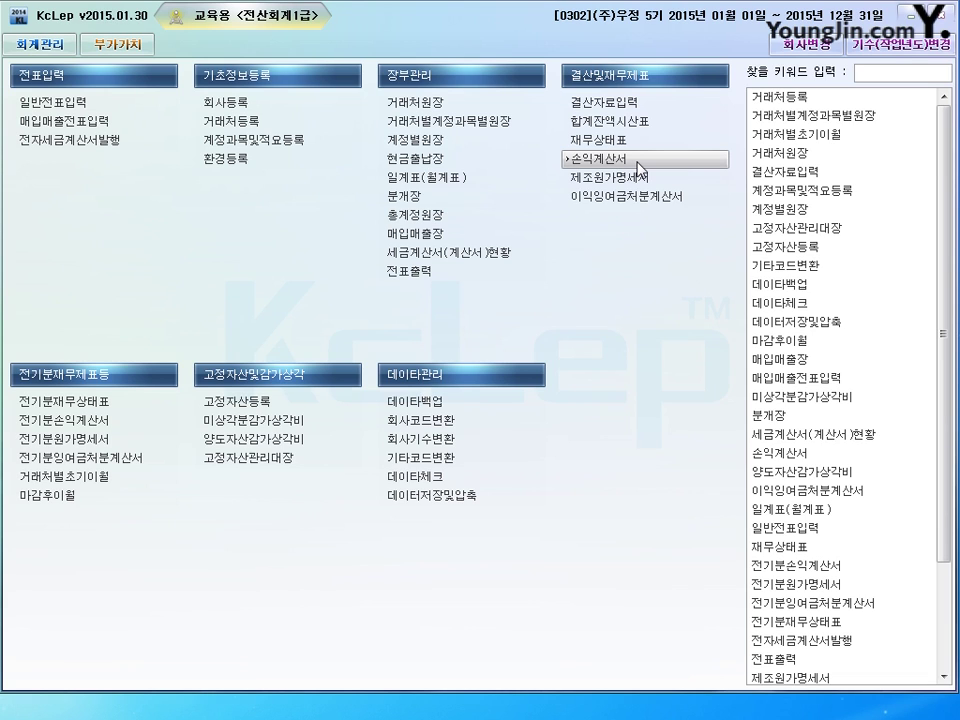
Query the 월계표 for January to March 2015
click(640, 168)
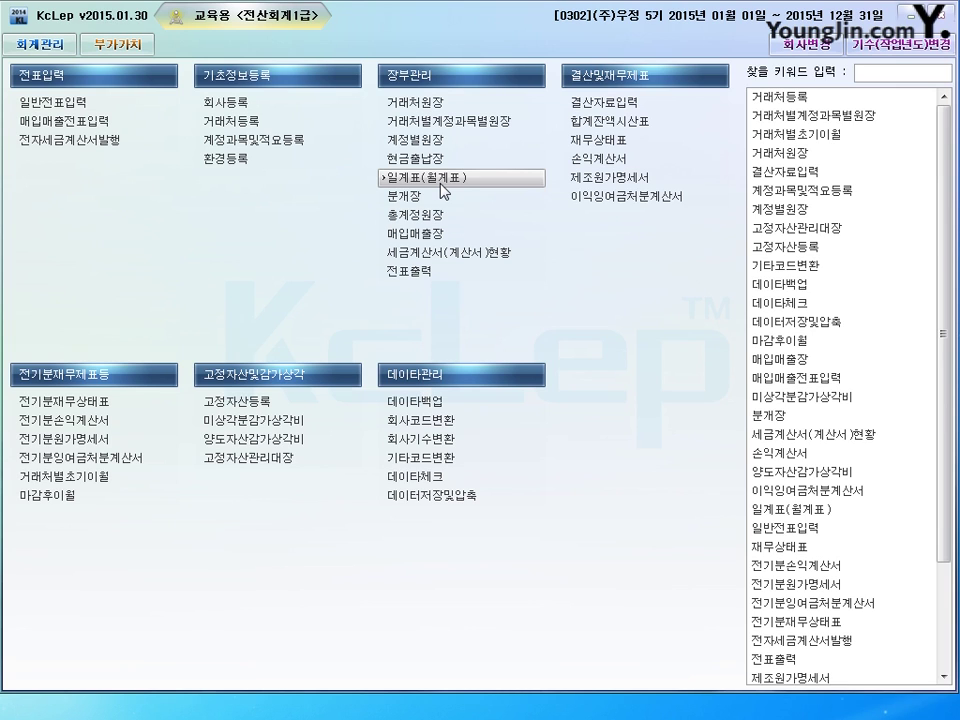
click(424, 179)
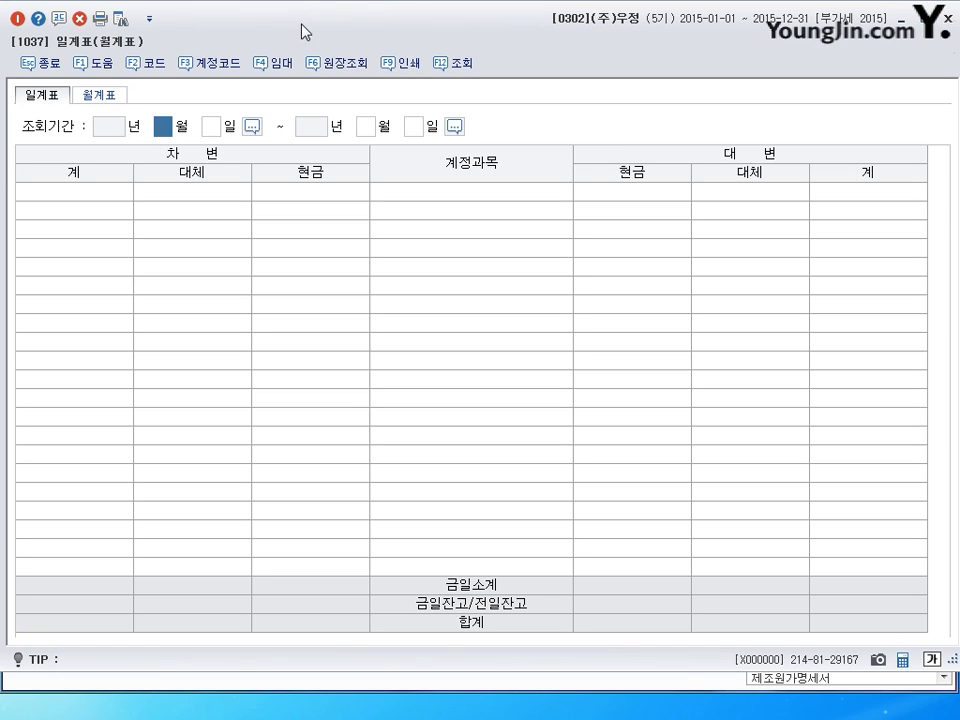
click(92, 96)
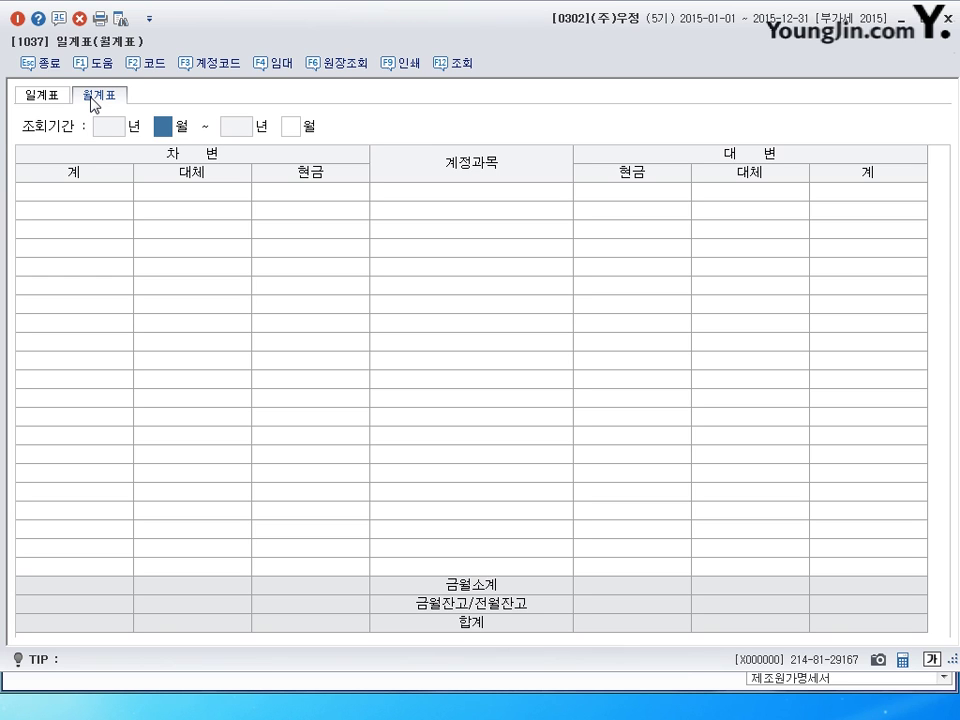
text(1)
key(Return)
text(3)
key(Return)
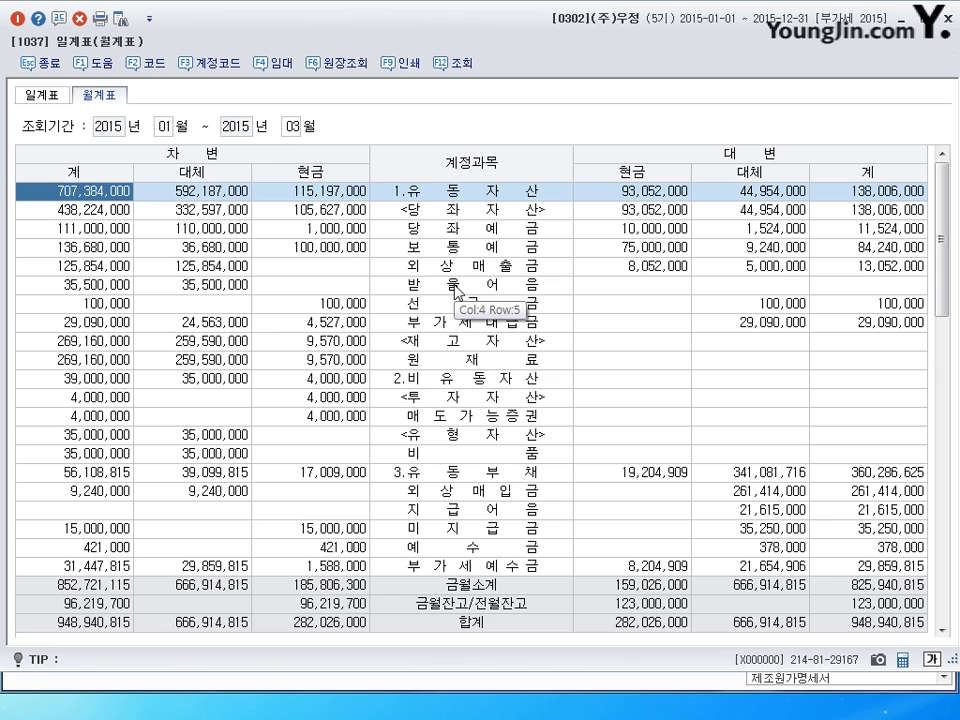
Find the 제조경비 group in the 월계표 and check the debit cash amount of its 복리후생비
click(467, 342)
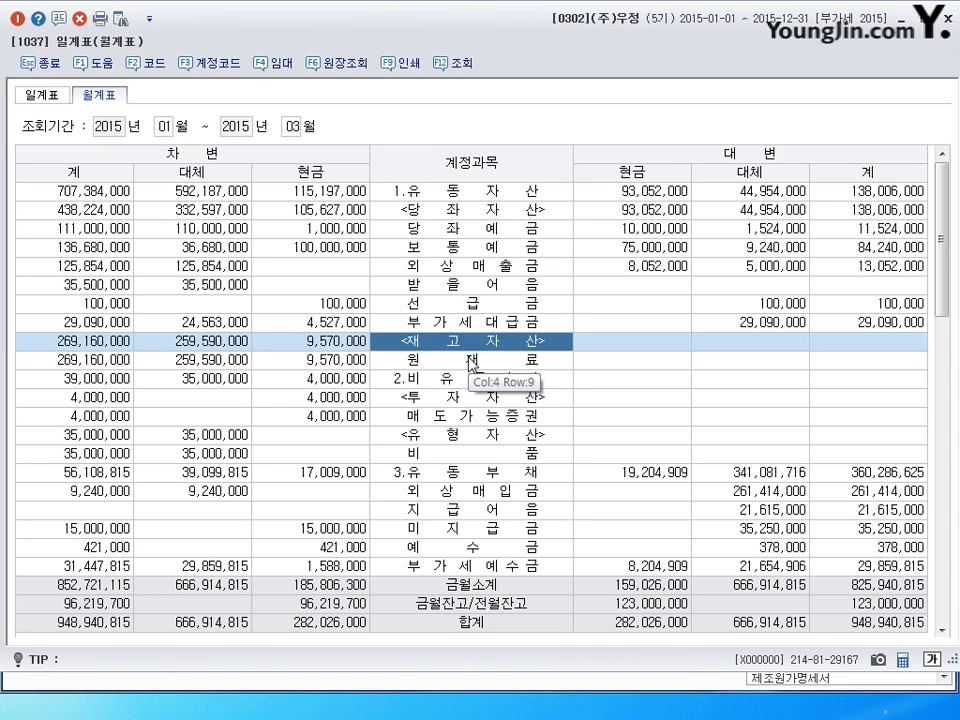
click(482, 396)
scroll(490, 440, down, 6)
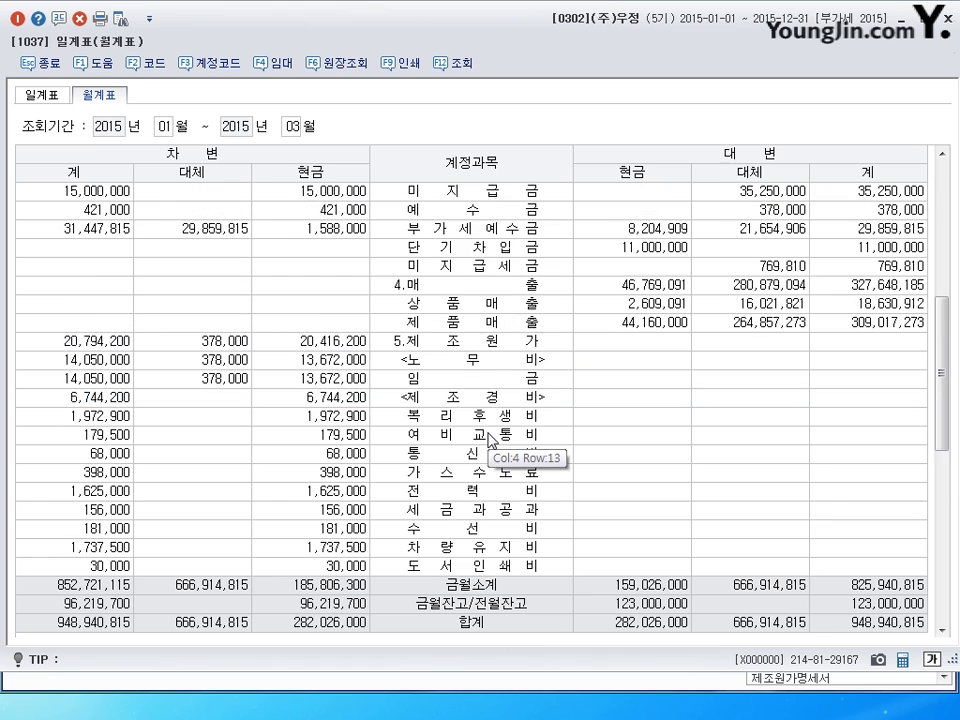
scroll(490, 438, down, 2)
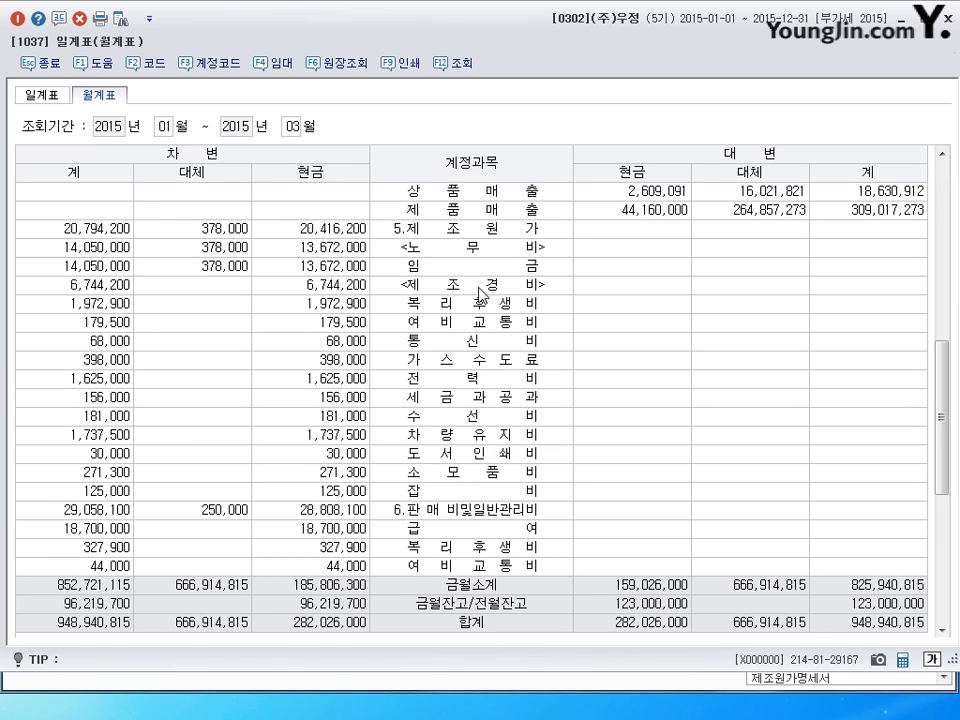
click(470, 285)
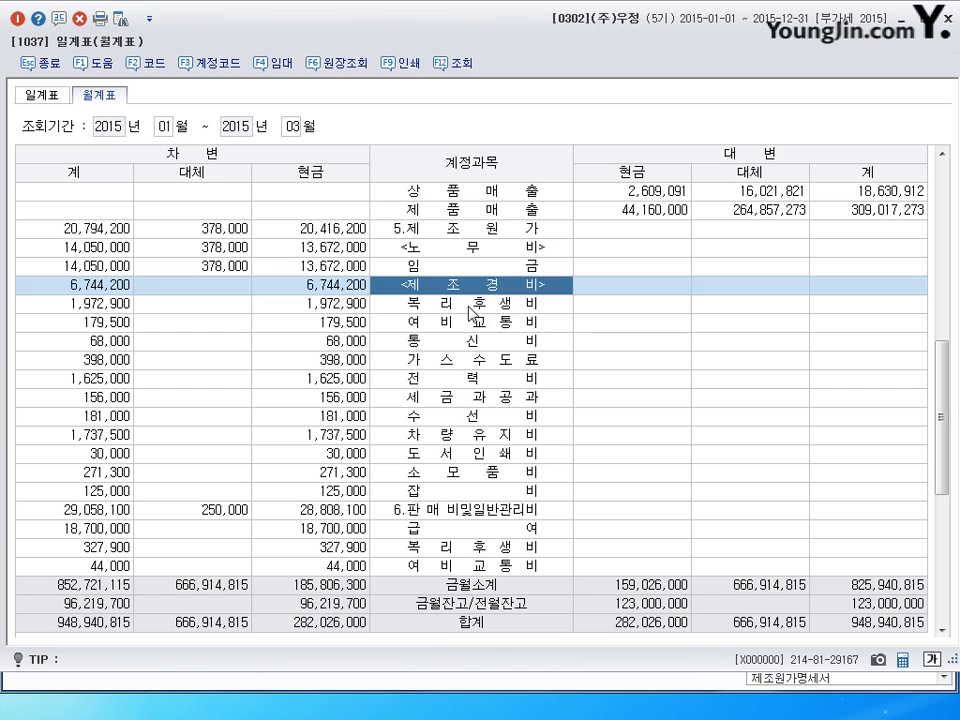
click(288, 304)
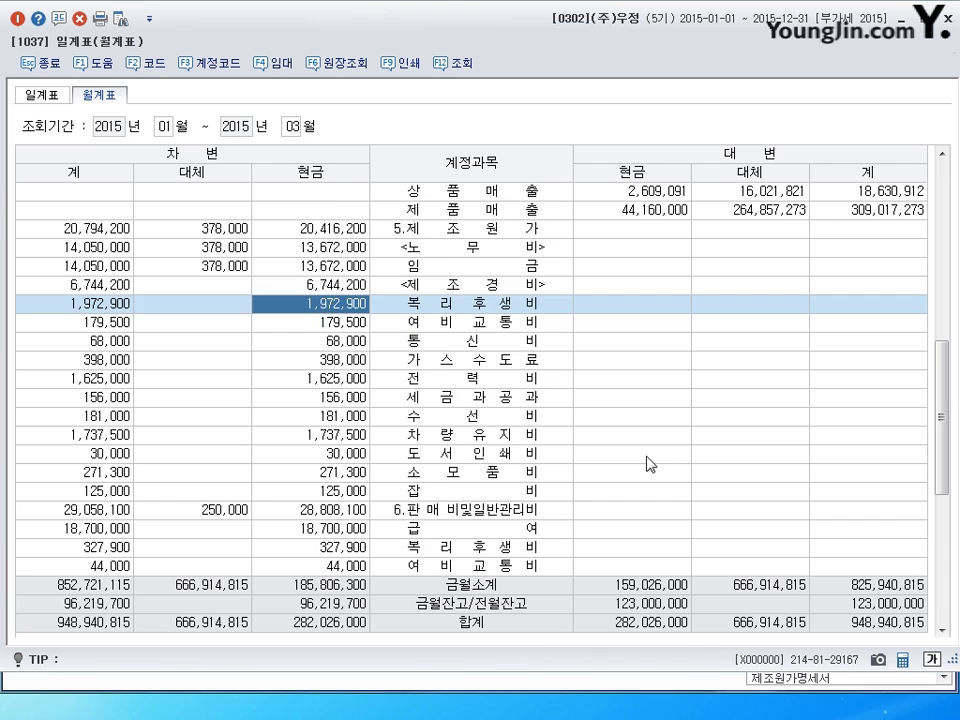
Check the debit cash amount of 복리후생비 under 판매비및일반관리비, and close the 월계표
scroll(647, 463, down, 5)
click(459, 233)
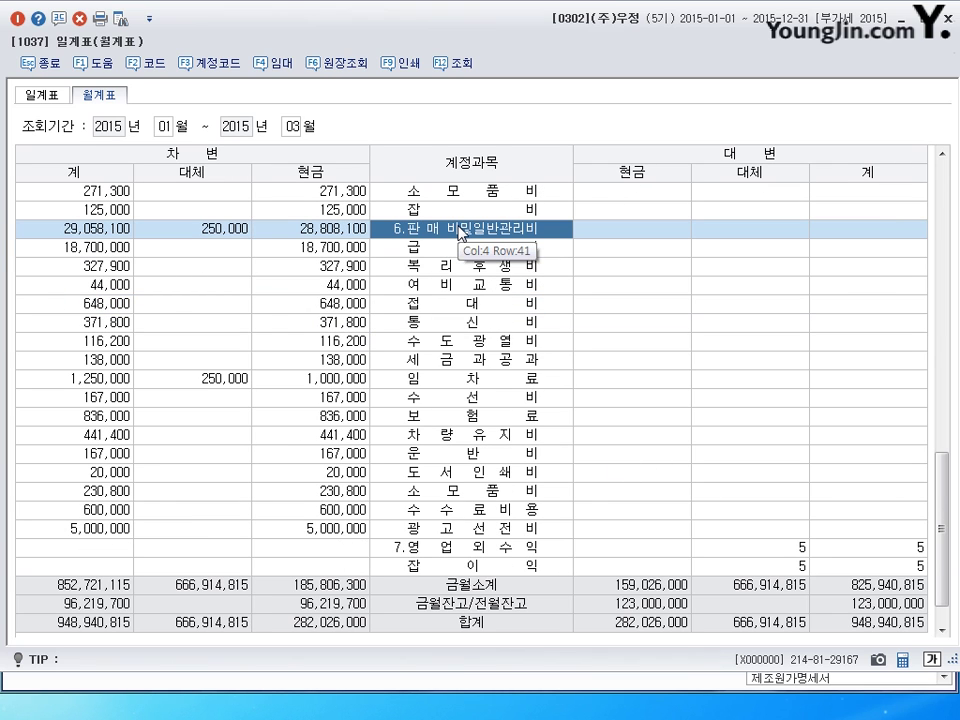
click(480, 266)
click(324, 268)
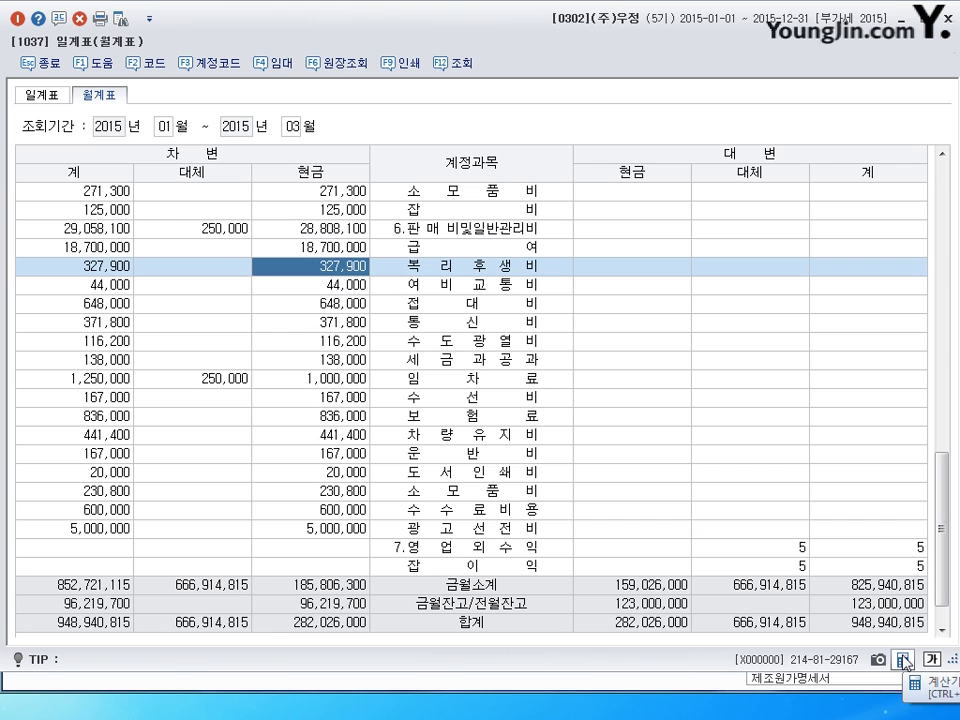
click(946, 18)
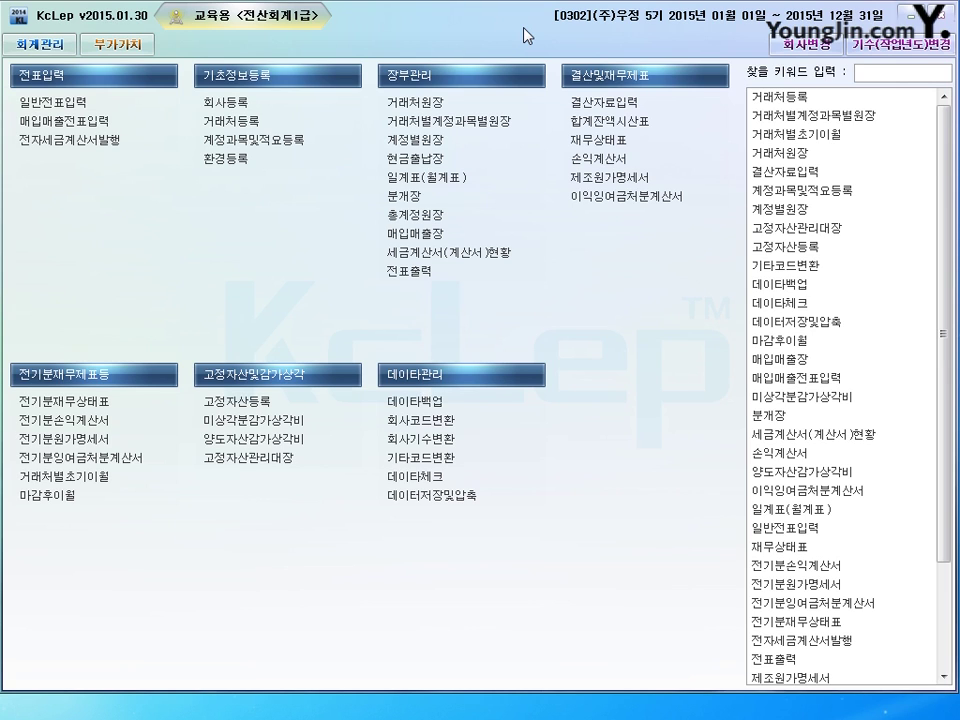
Query the 부가가치세신고서 for the period April 1 to June 30, 2015
click(128, 44)
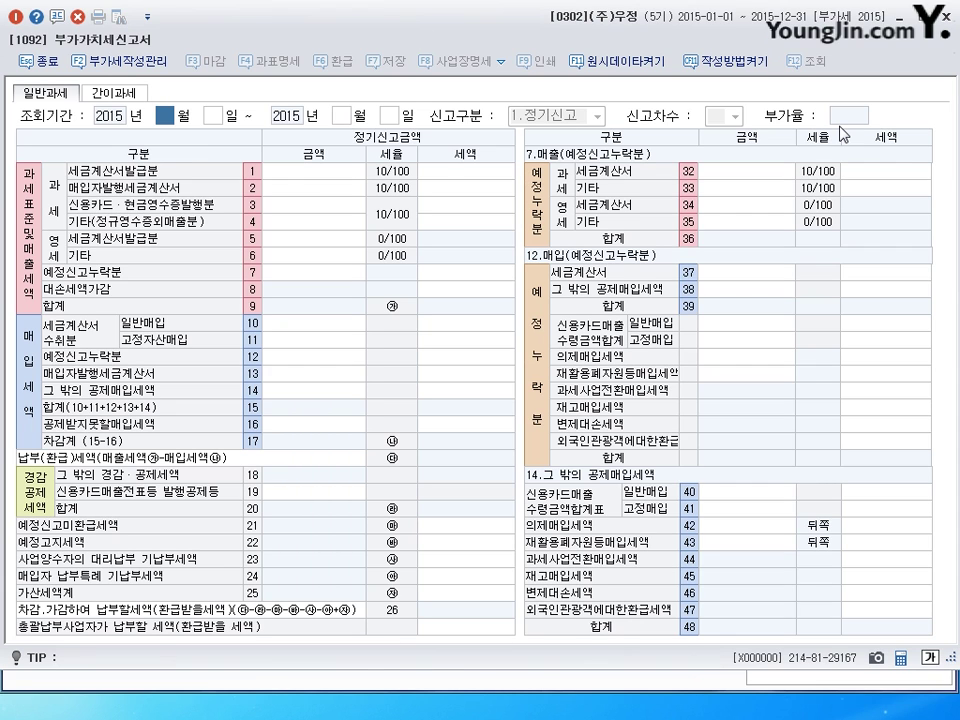
text(4)
key(Return)
text(6)
key(Return)
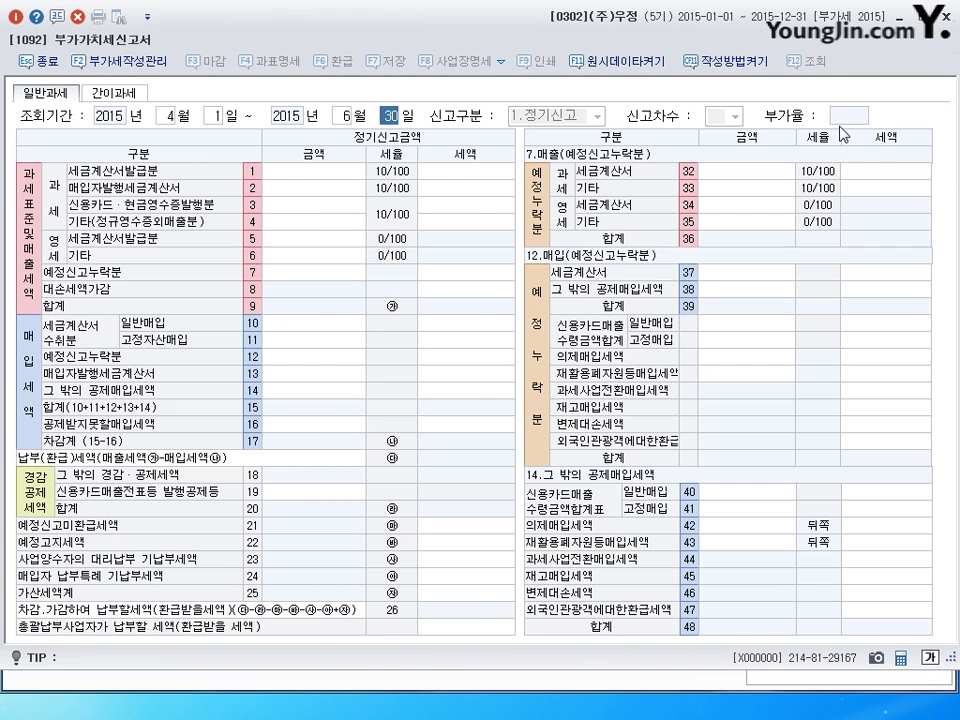
key(Return)
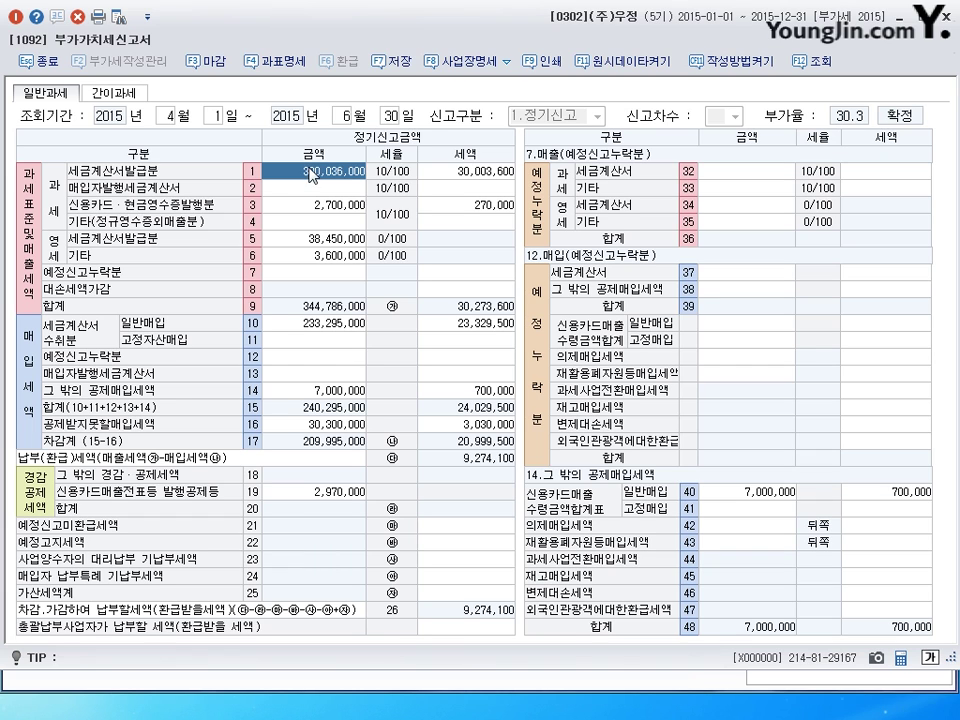
Check the 금액 and 세액 of 공제받지못할매입세액, and close the 부가가치세신고서 without saving
click(318, 430)
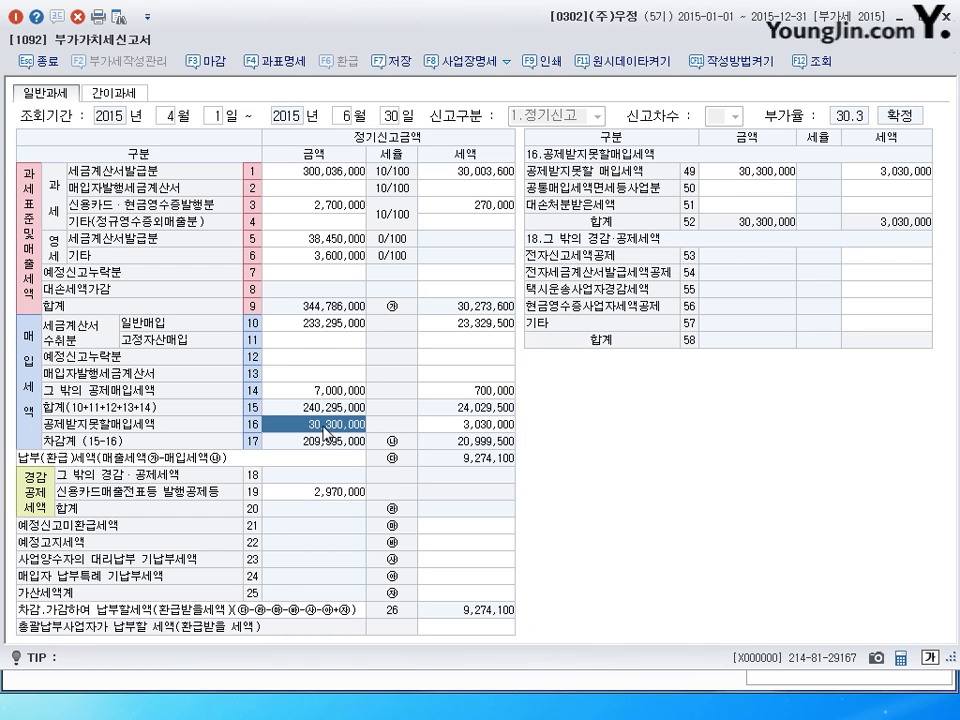
click(489, 427)
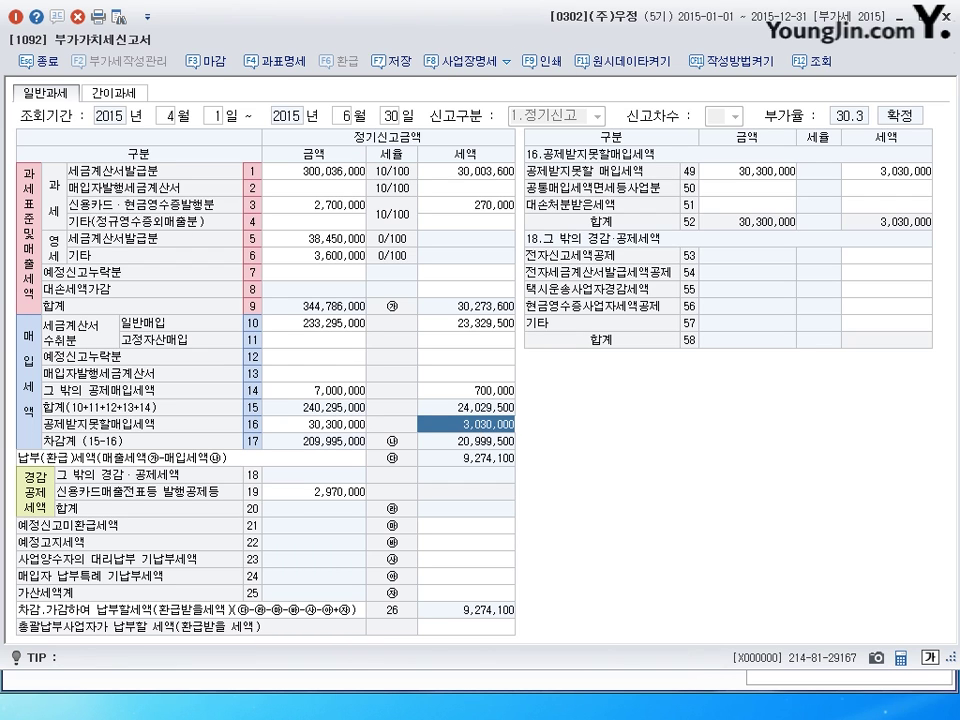
click(943, 30)
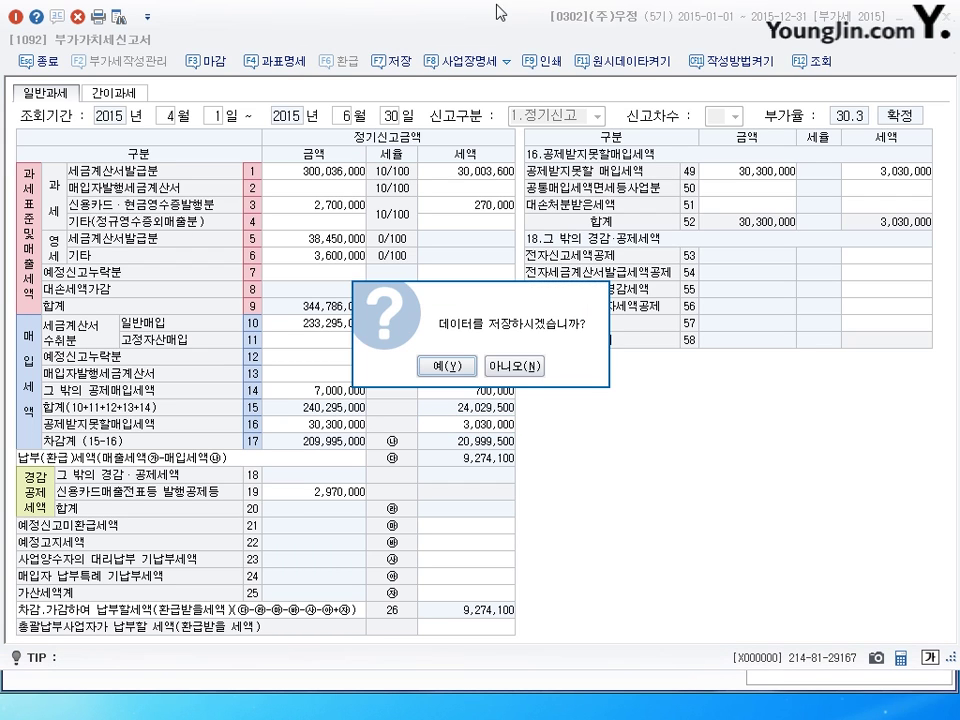
click(531, 368)
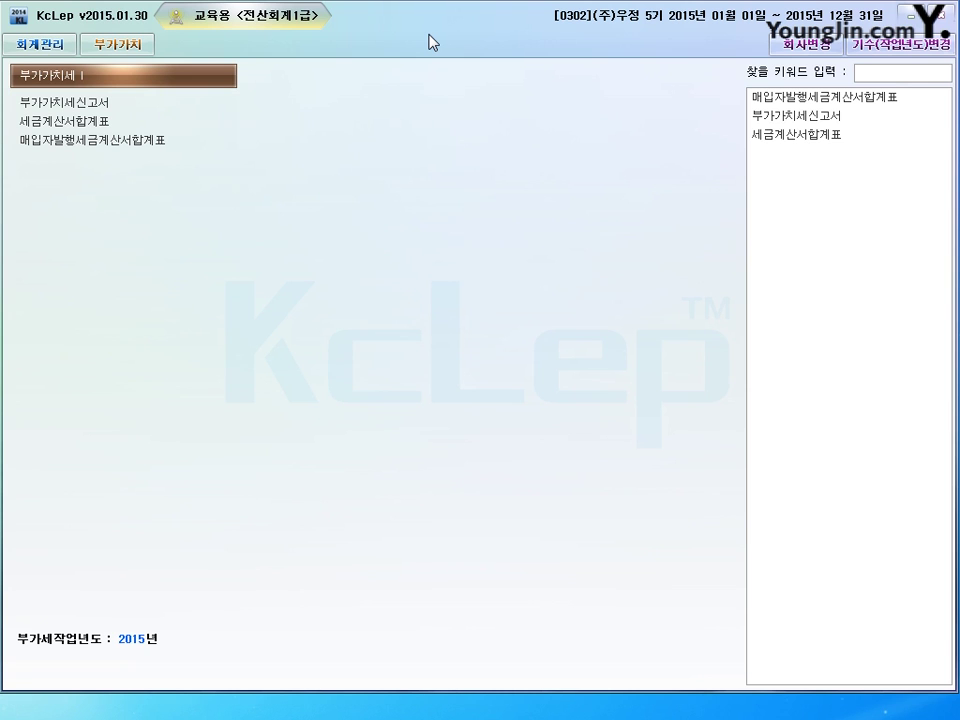
Query the 부가가치세신고서 for October 1 to December 31, 2015, check the tax payable, and close it without saving
click(157, 103)
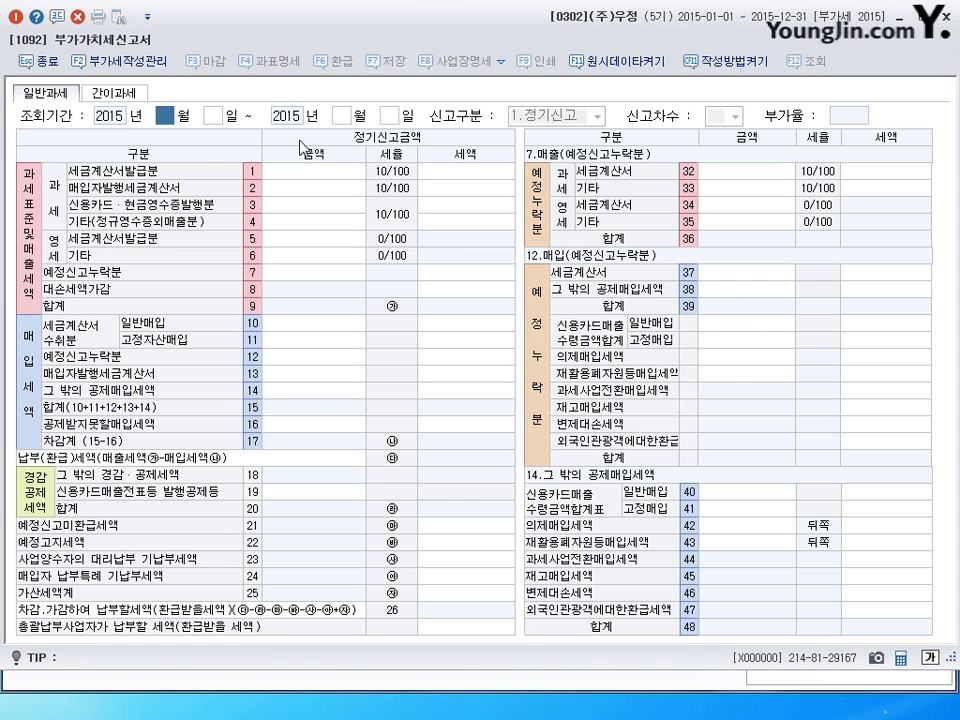
text(10)
key(Return)
text(1)
key(Return)
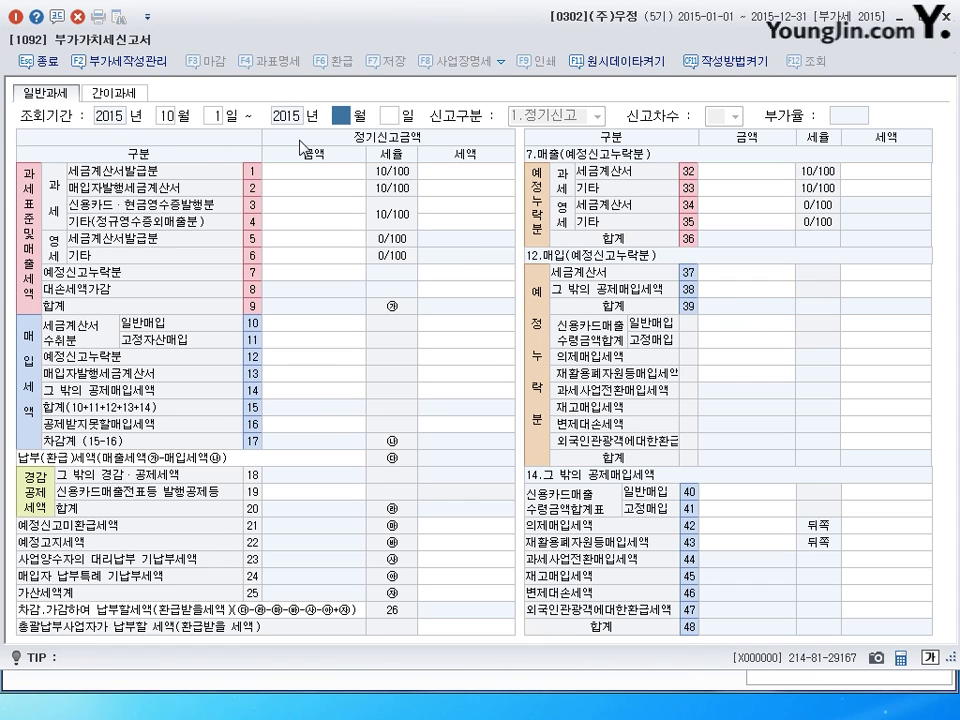
text(2)
key(Return)
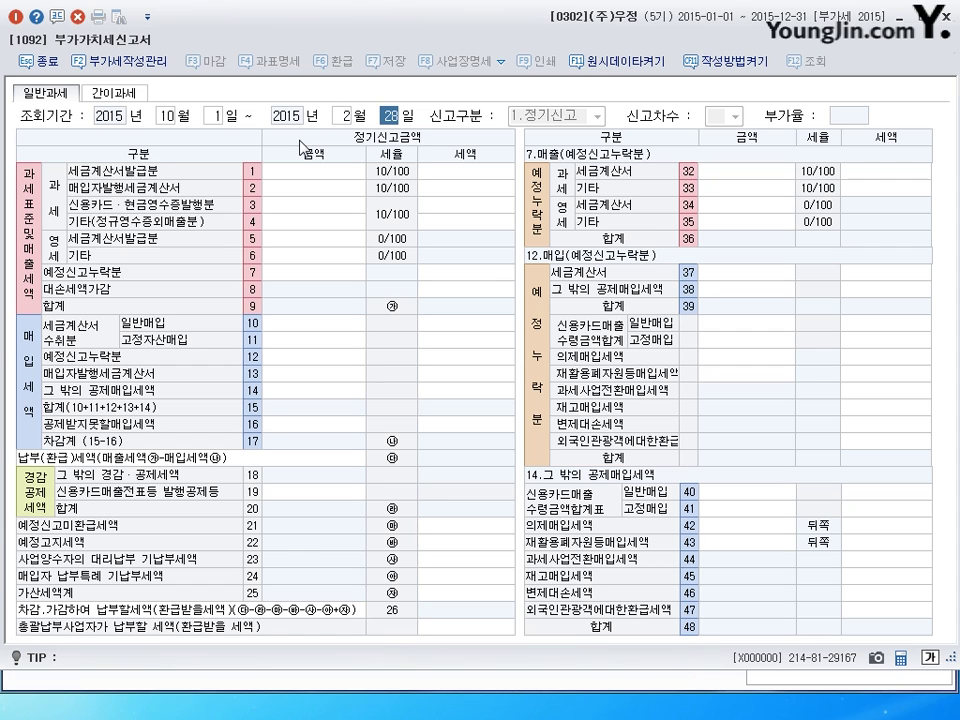
key(shift+Tab)
text(12)
key(Return)
key(Return)
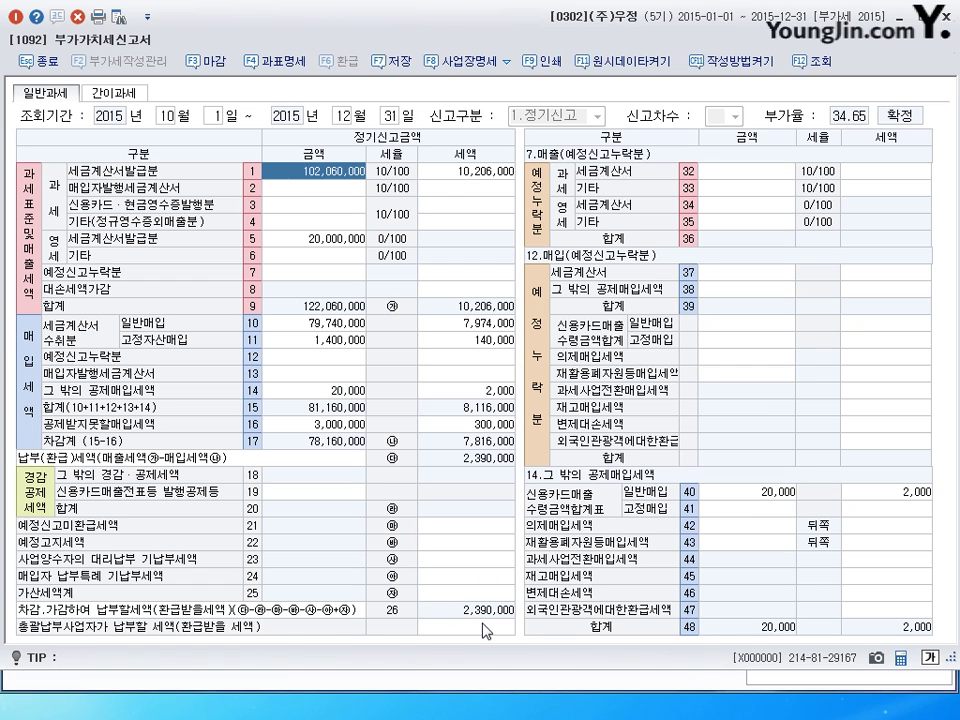
key(Escape)
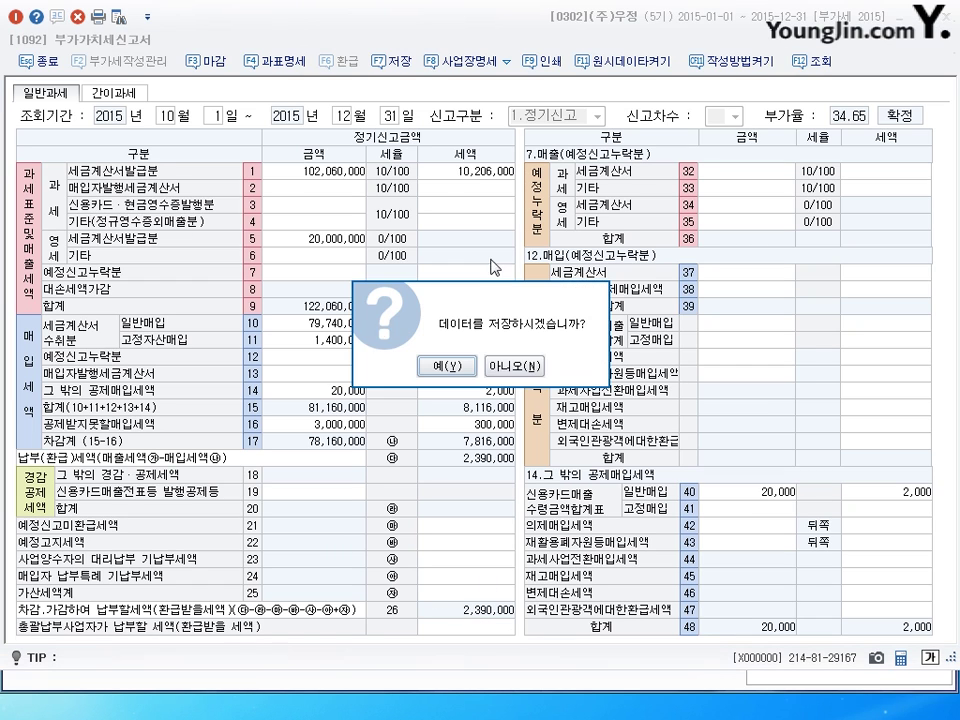
click(500, 368)
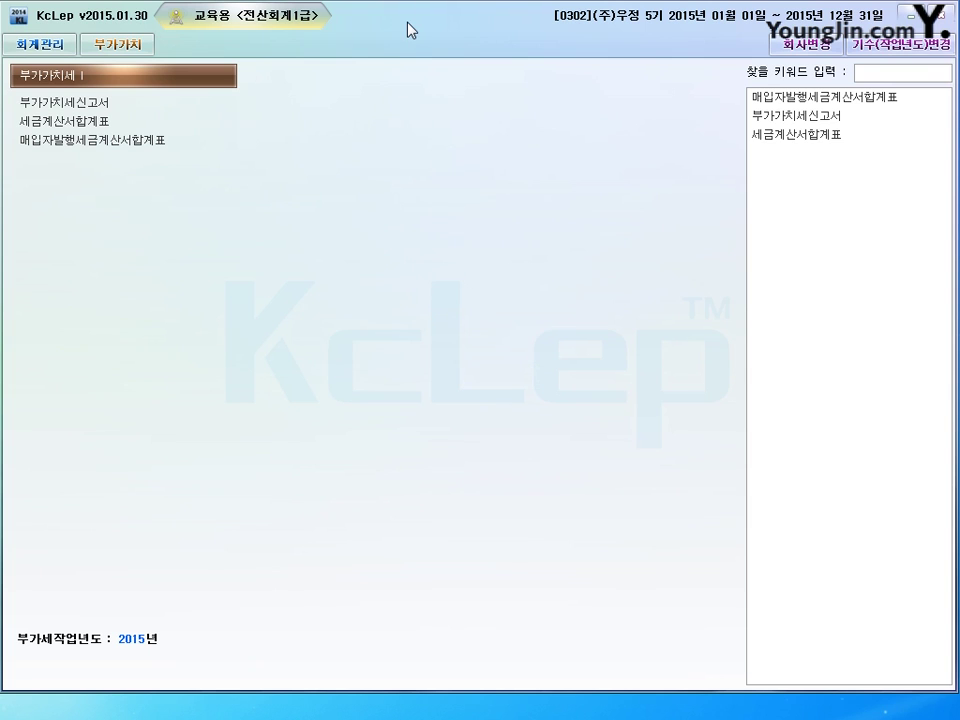